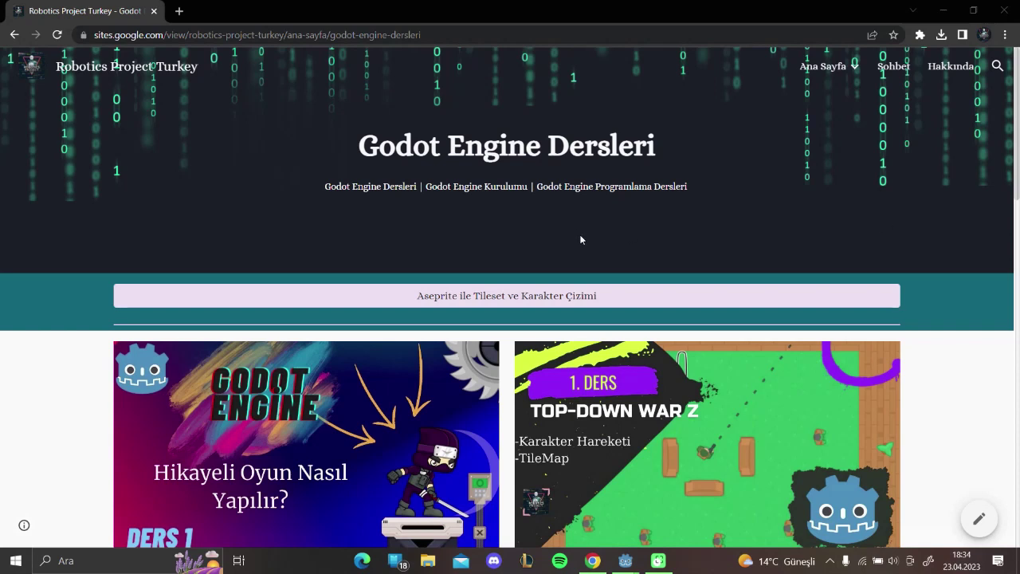
# Scroll through the Godot Engine Dersleri lesson cards on the Robotics Project Turkey site
pyautogui.scroll(-2, 495, 249)
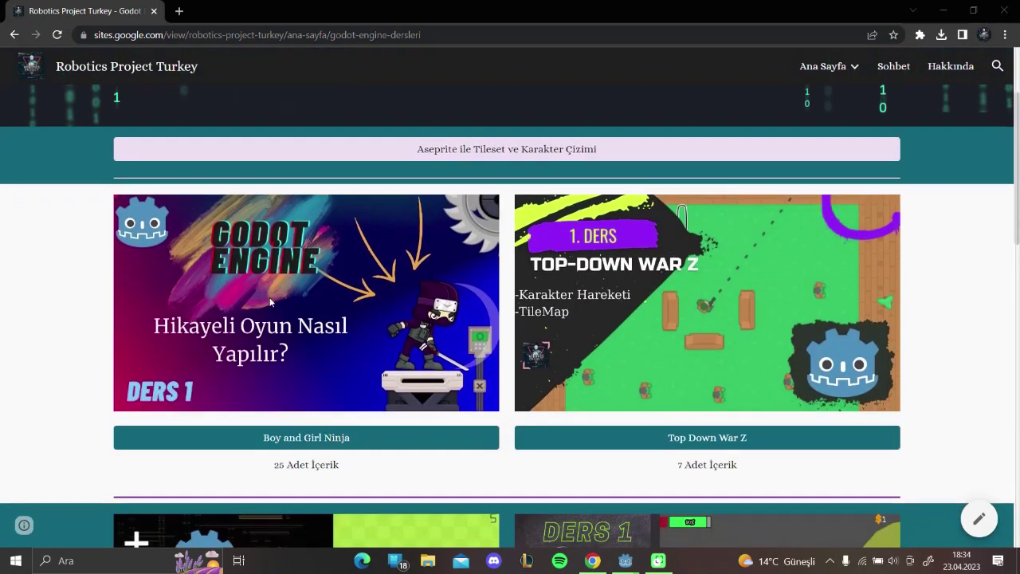
pyautogui.scroll(-1, 271, 303)
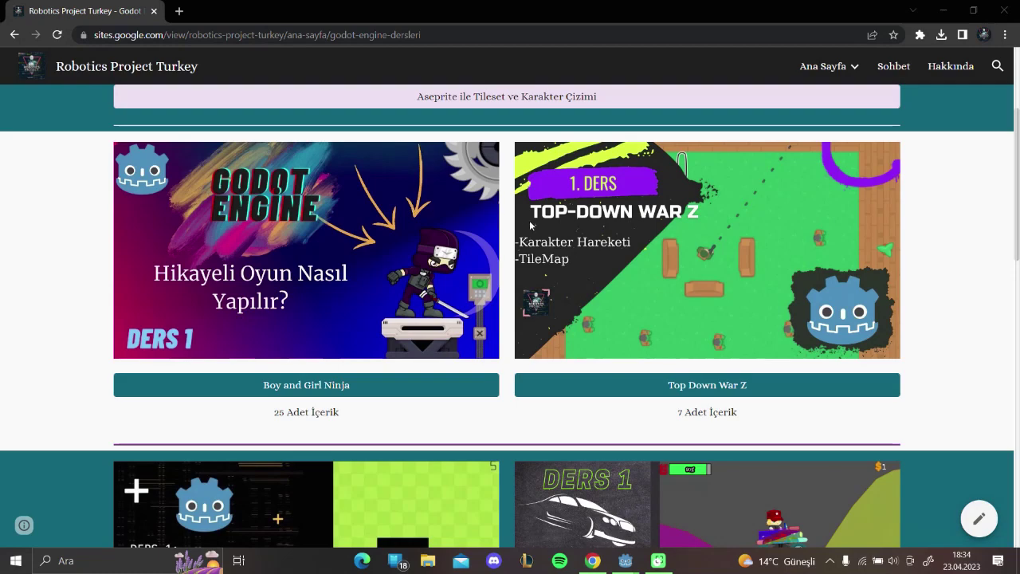
pyautogui.scroll(-6, 606, 287)
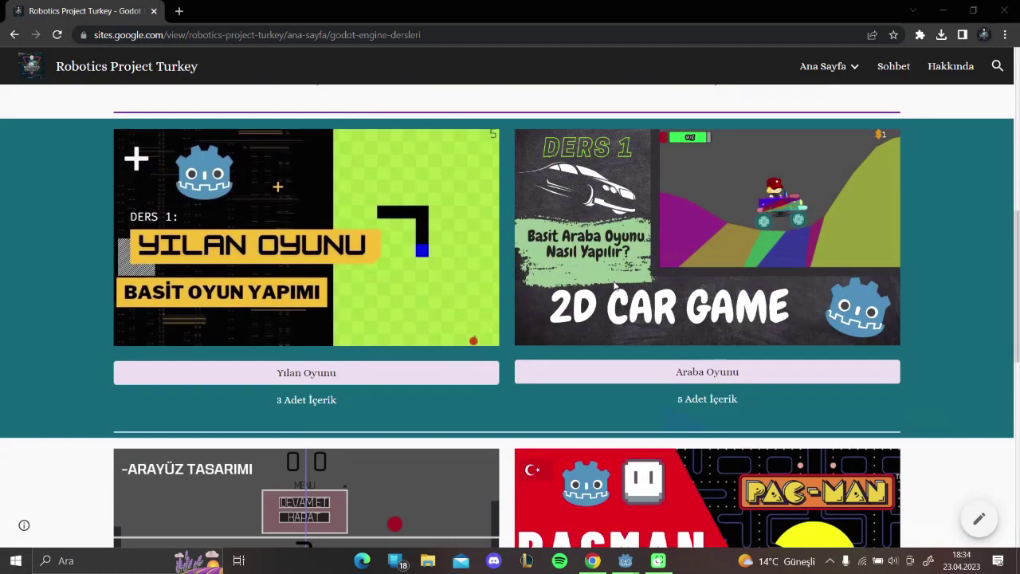
pyautogui.scroll(-5, 356, 241)
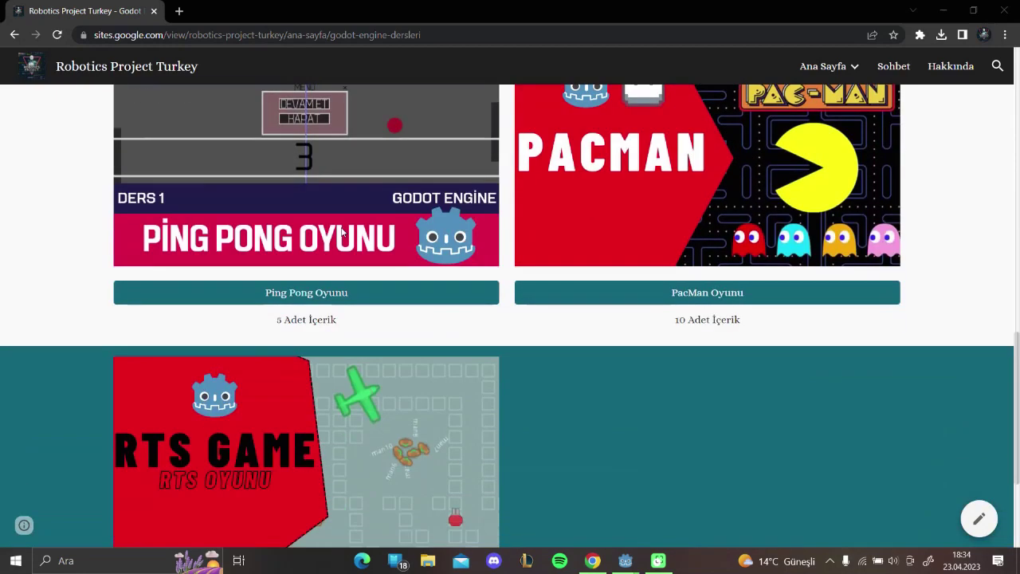
pyautogui.scroll(-3, 563, 177)
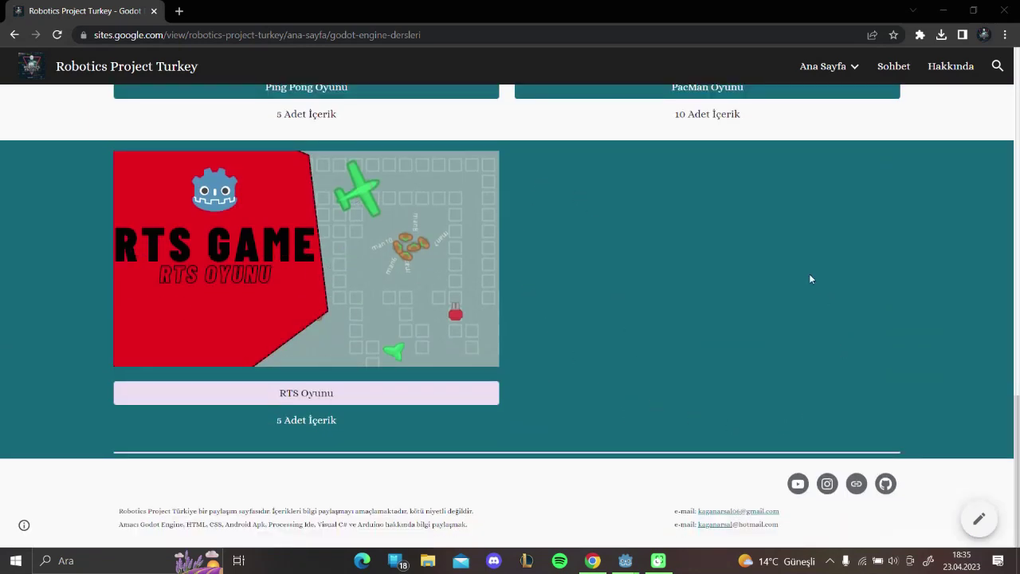
pyautogui.scroll(5, 644, 344)
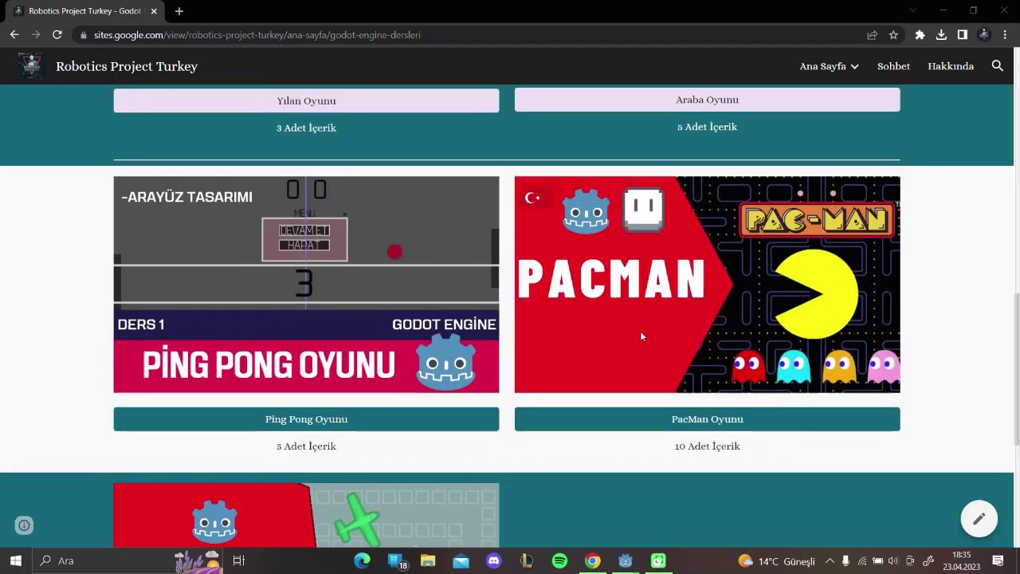
pyautogui.scroll(5, 640, 330)
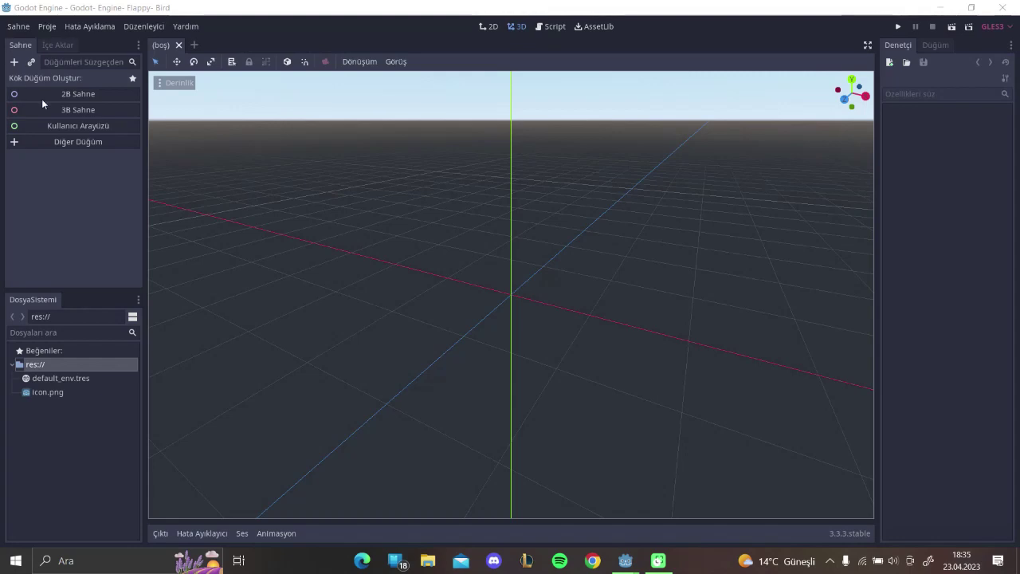
# Create a Node2D root via '2B Sahne' and return to the Godot editor window
pyautogui.click(101, 95)
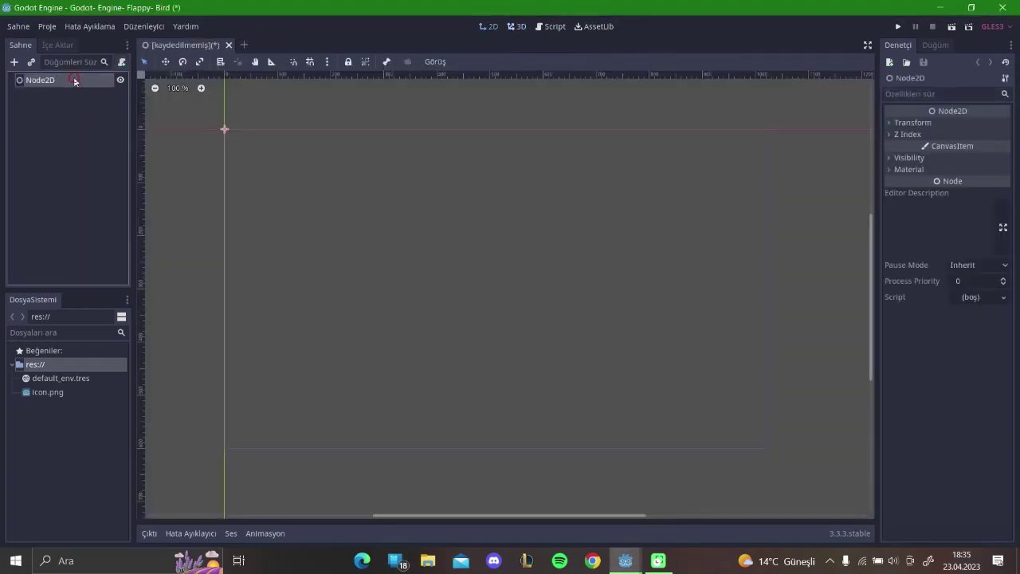
pyautogui.doubleClick(74, 80)
pyautogui.press('capslock')
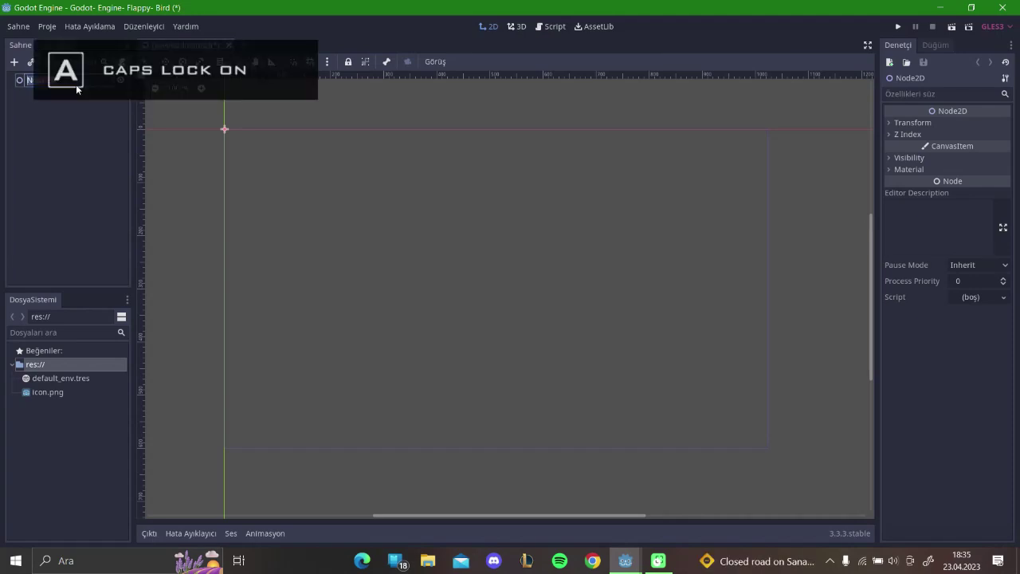
pyautogui.press('capslock')
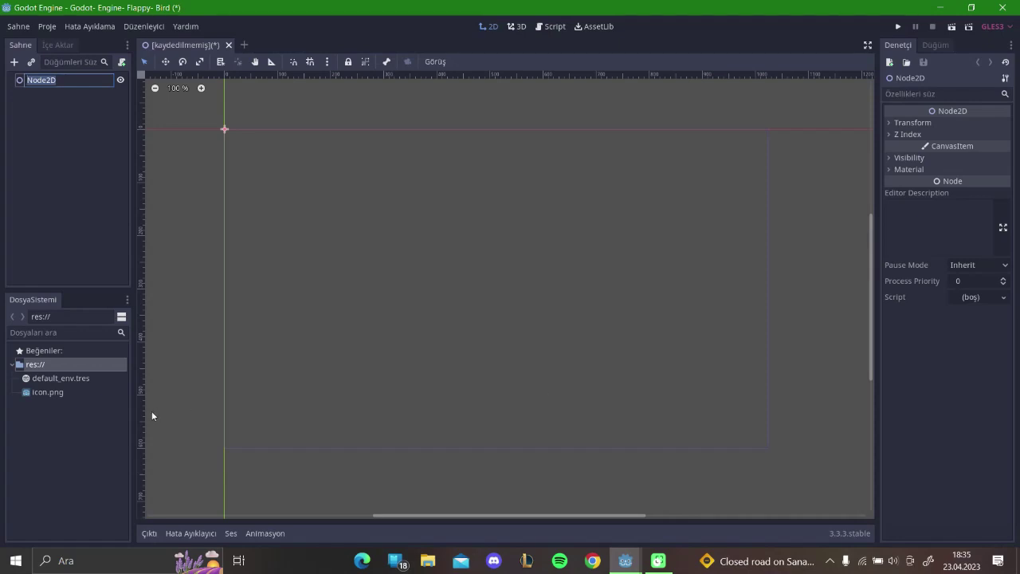
pyautogui.click(62, 445)
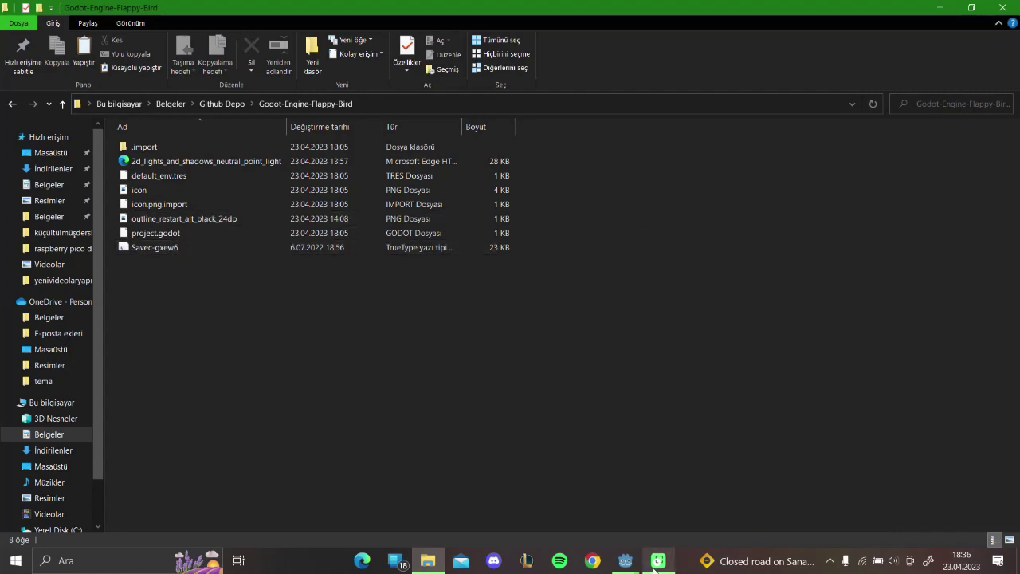
pyautogui.moveTo(626, 558)
pyautogui.click(845, 507)
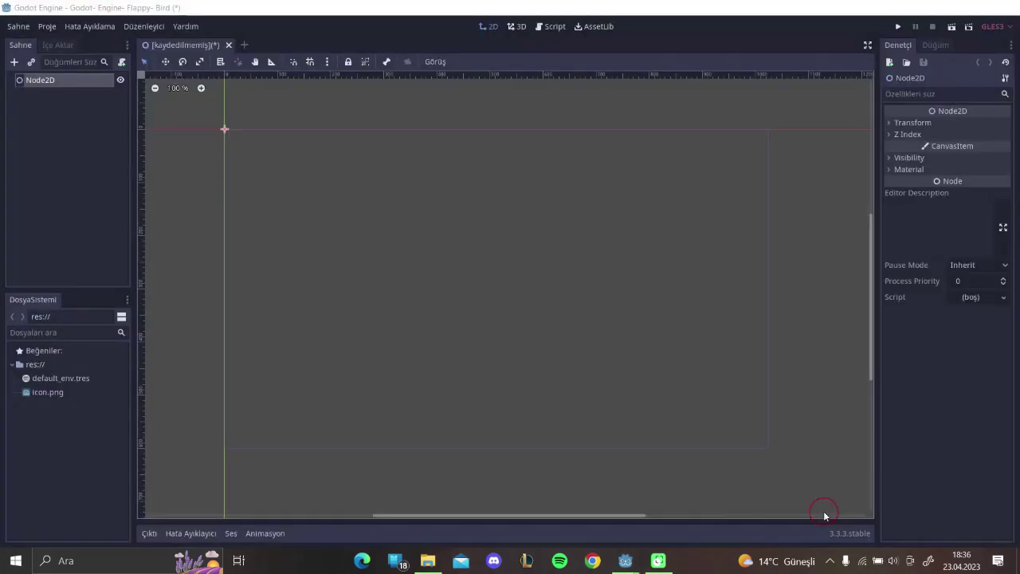
# Rename the Node2D root node to World
pyautogui.doubleClick(92, 81)
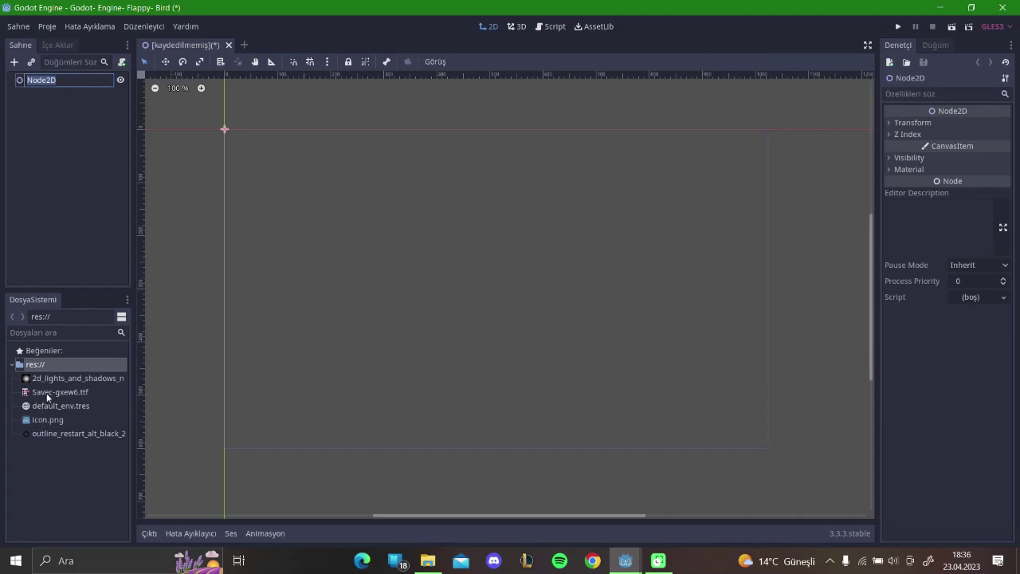
pyautogui.click(61, 433)
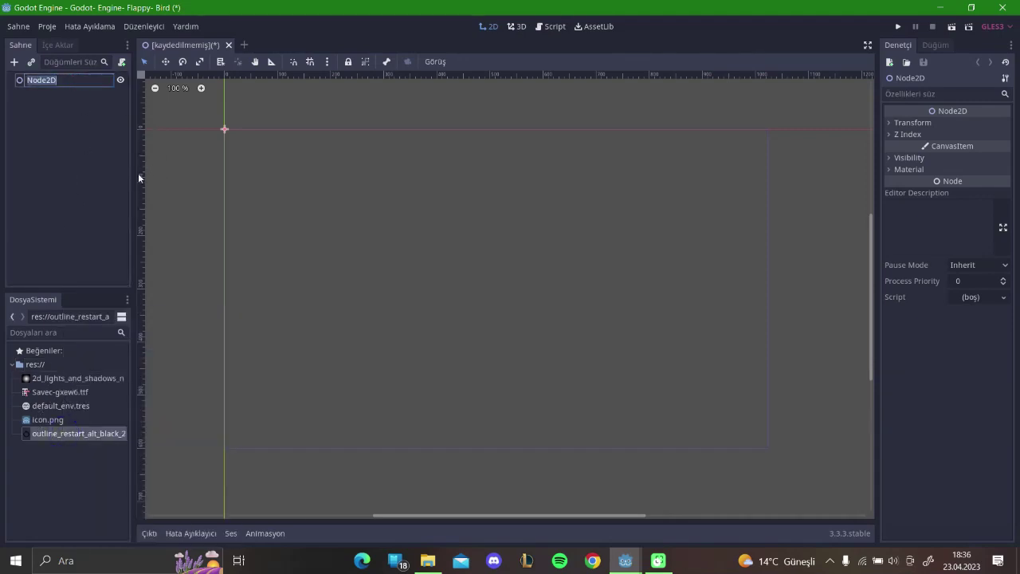
pyautogui.press('capslock')
pyautogui.write('World')
pyautogui.press('Return')
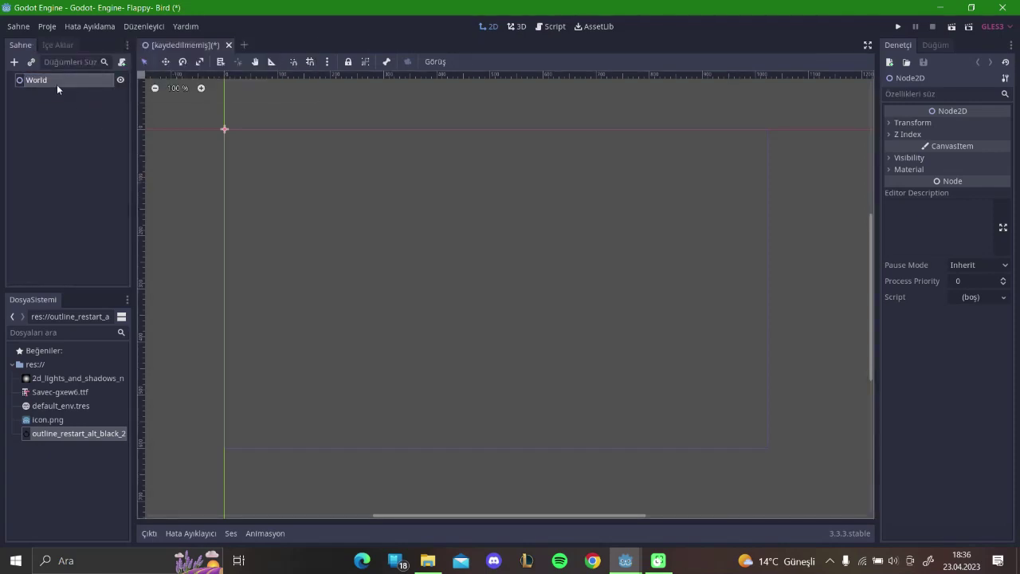
# Add a KinematicBody2D child under World and name it Player
pyautogui.rightClick(57, 84)
pyautogui.click(72, 94)
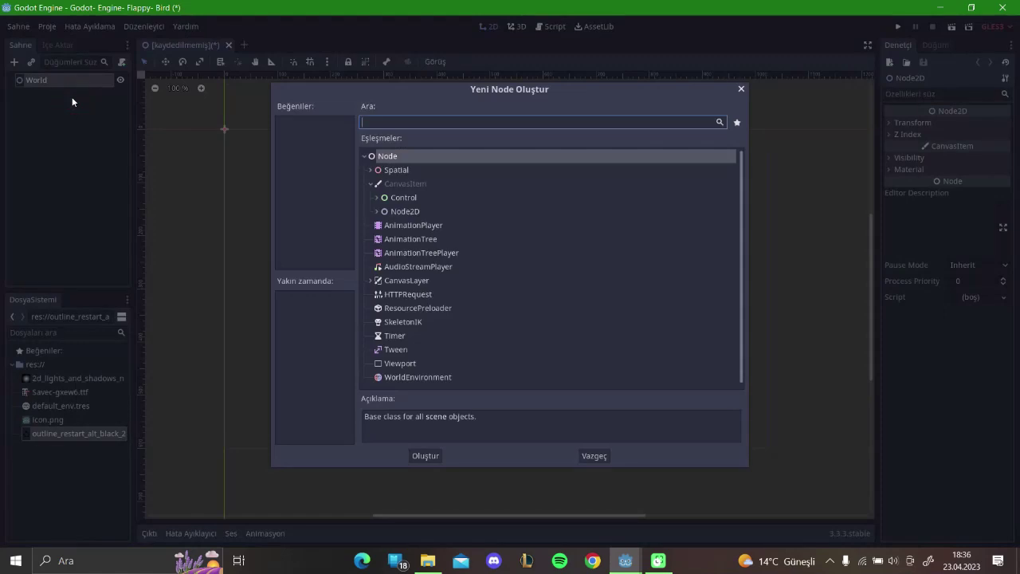
pyautogui.press('capslock')
pyautogui.write('Jin')
pyautogui.press('BackSpace')
pyautogui.press('BackSpace')
pyautogui.press('BackSpace')
pyautogui.press('capslock')
pyautogui.write('K')
pyautogui.press('capslock')
pyautogui.write('ine')
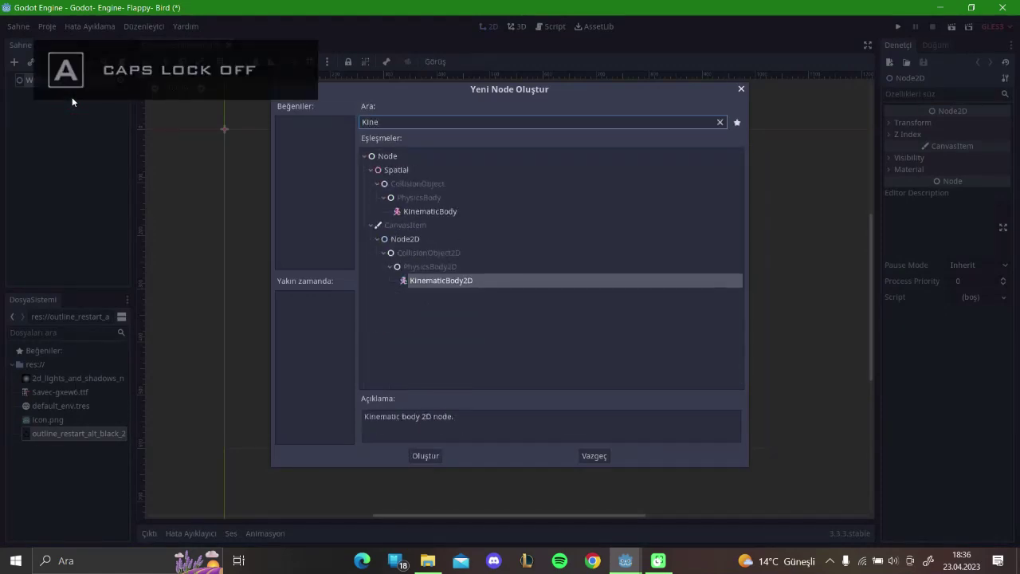
pyautogui.press('Return')
pyautogui.doubleClick(73, 97)
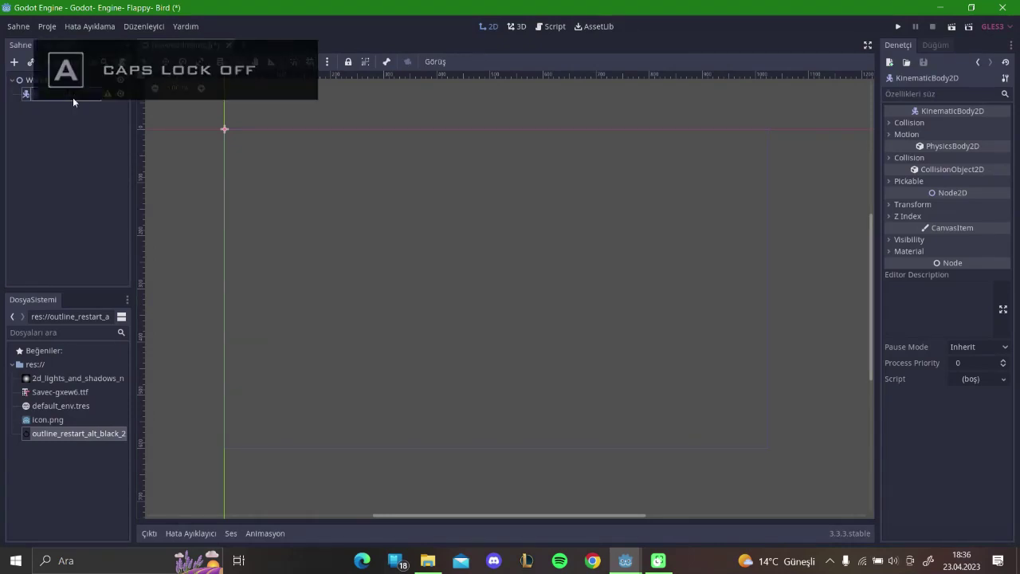
pyautogui.write('Player')
pyautogui.press('Return')
# Add a CollisionShape2D child under Player and turn on grid snapping
pyautogui.rightClick(68, 96)
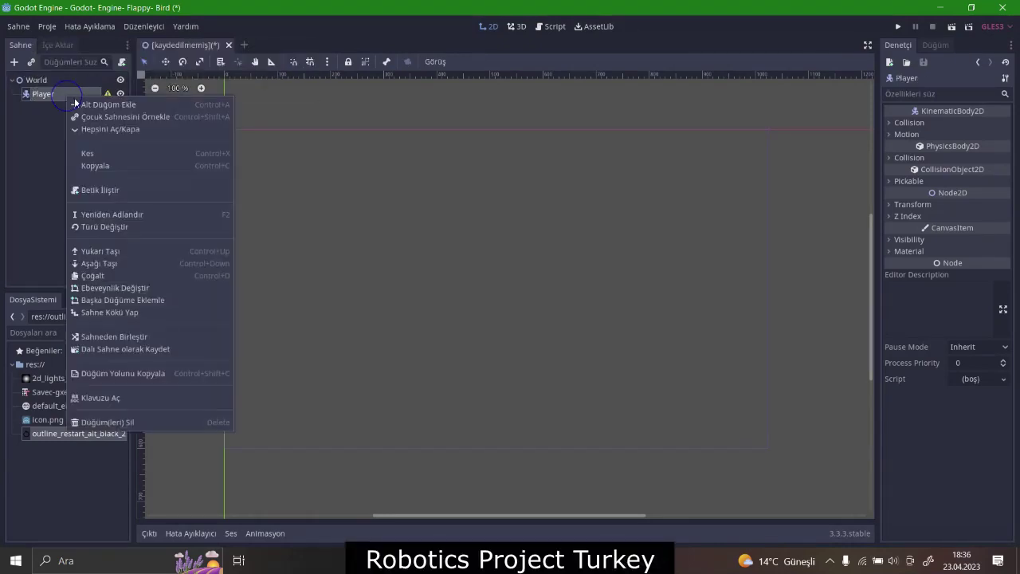
pyautogui.click(77, 99)
pyautogui.press('capslock')
pyautogui.write('C')
pyautogui.press('capslock')
pyautogui.write('ol')
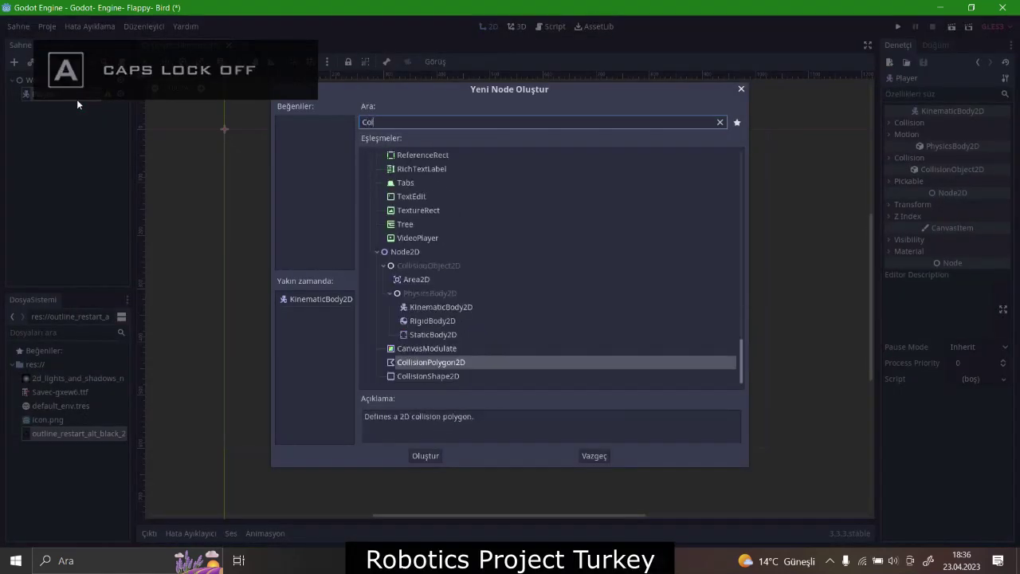
pyautogui.press('Down')
pyautogui.press('Return')
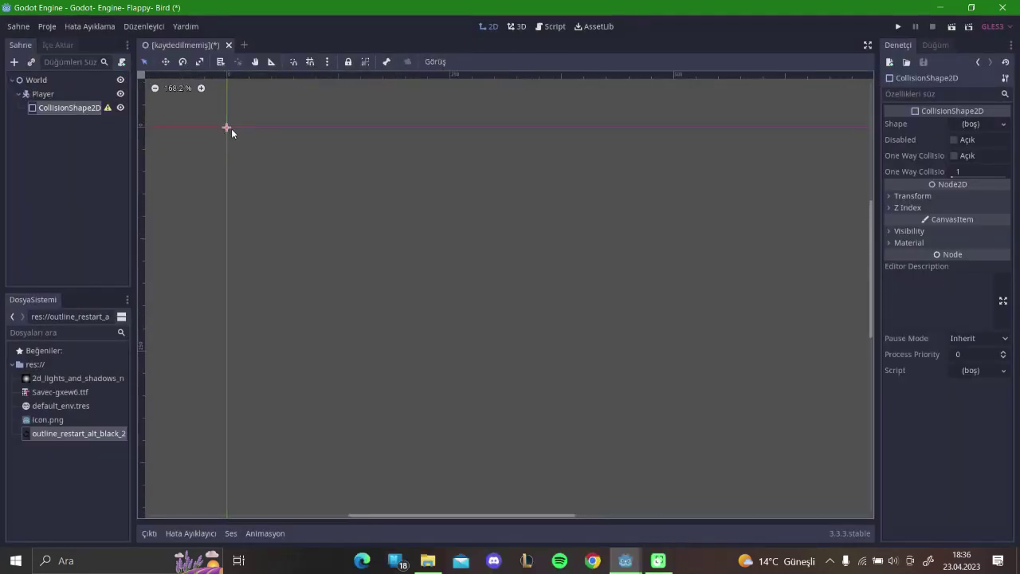
pyautogui.click(311, 63)
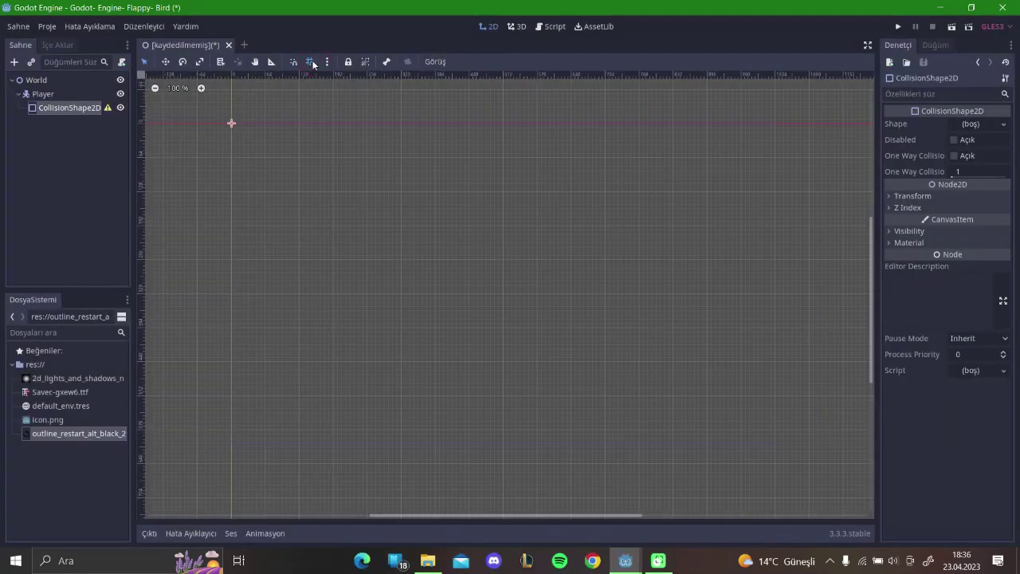
# Give the collision shape a new RectangleShape2D and add a ColorRect child to Player
pyautogui.click(991, 126)
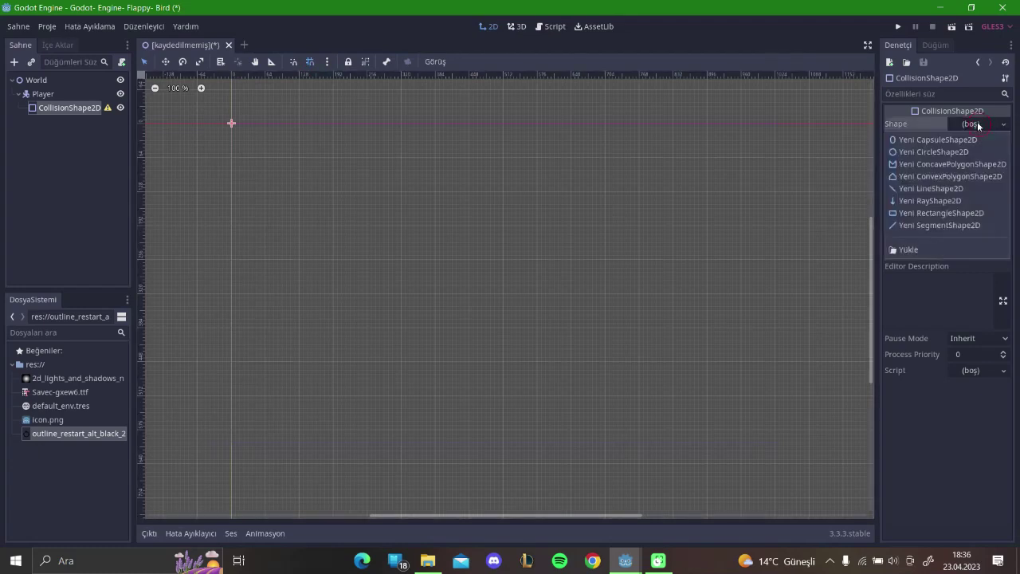
pyautogui.click(924, 212)
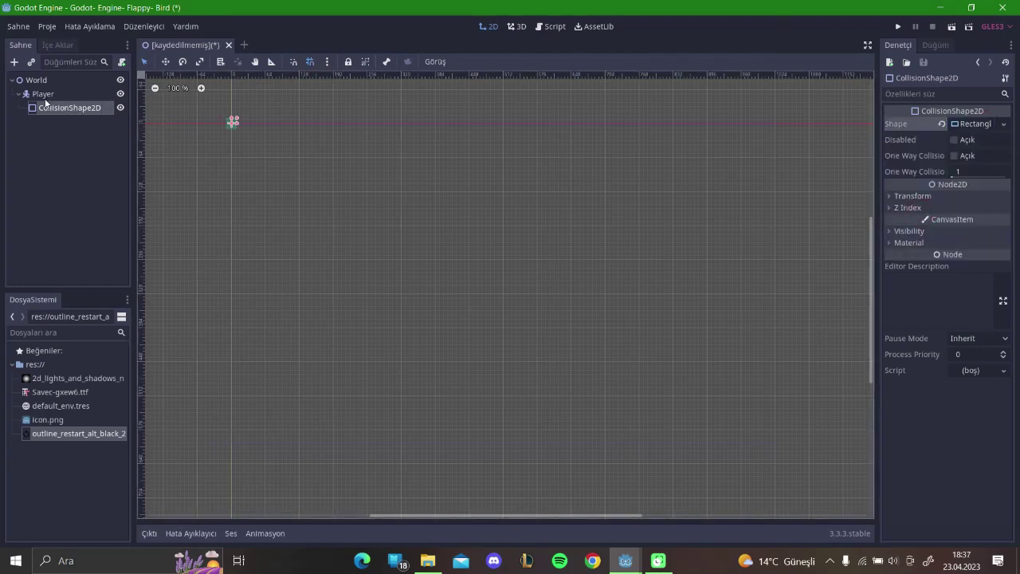
pyautogui.rightClick(55, 95)
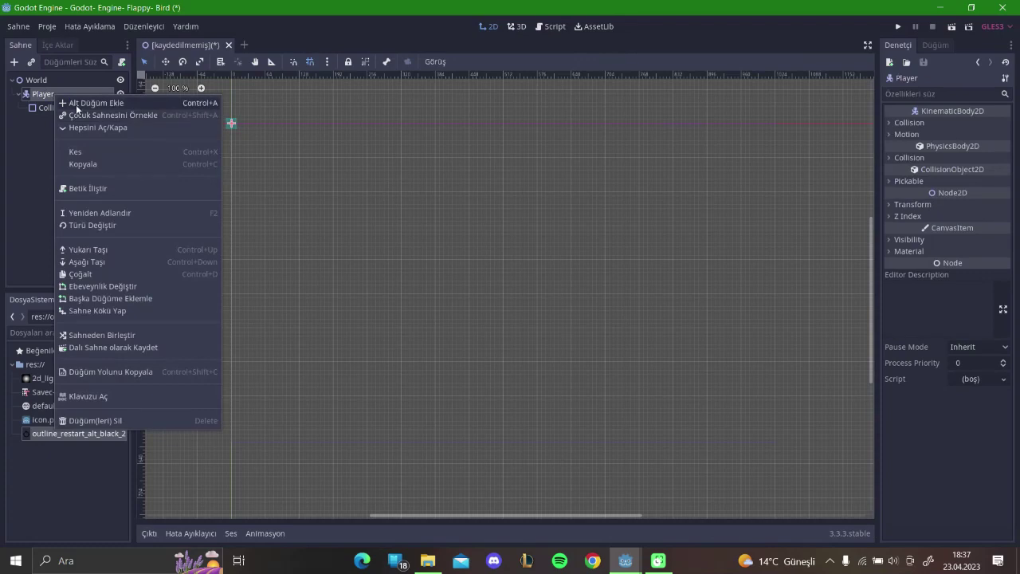
pyautogui.click(77, 107)
pyautogui.write('color')
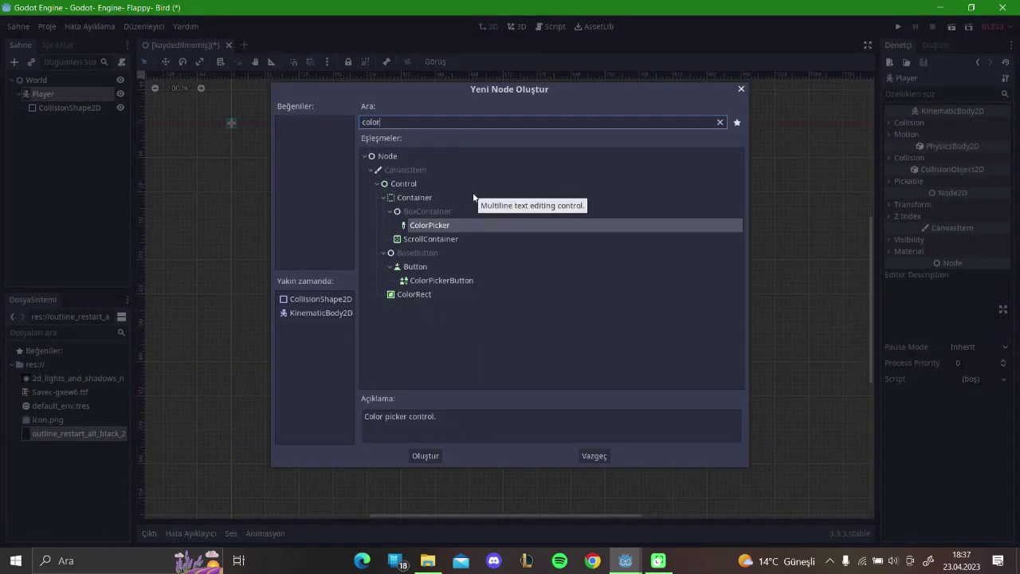
pyautogui.press('Down')
pyautogui.press('Down')
pyautogui.press('Down')
pyautogui.press('Down')
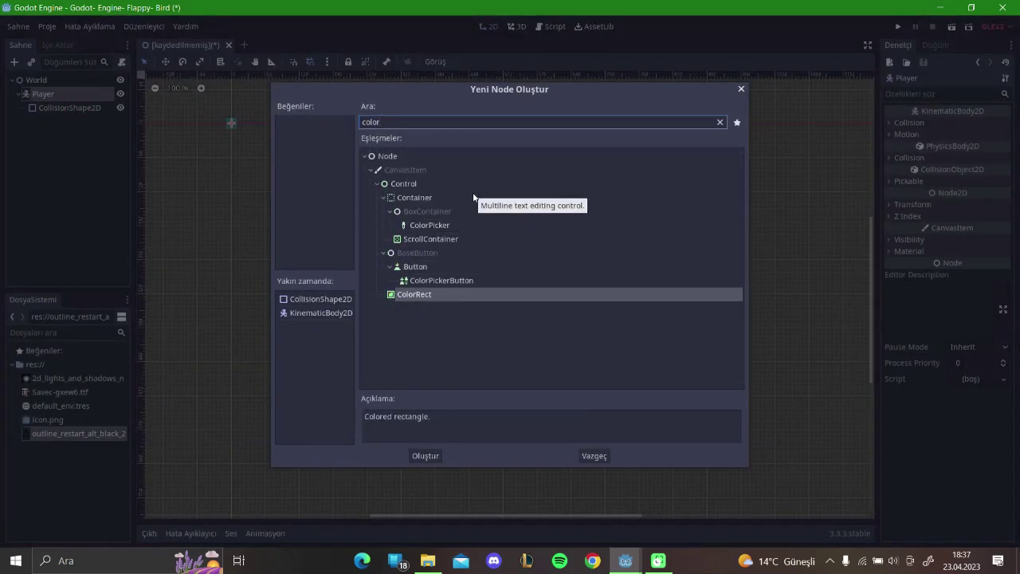
pyautogui.press('Return')
pyautogui.scroll(5, 205, 131)
# Center the ColorRect on the canvas and enter 8 for the rectangle shape's extents
pyautogui.scroll(5, 251, 141)
pyautogui.moveTo(246, 127); pyautogui.dragTo(383, 232, button='middle')
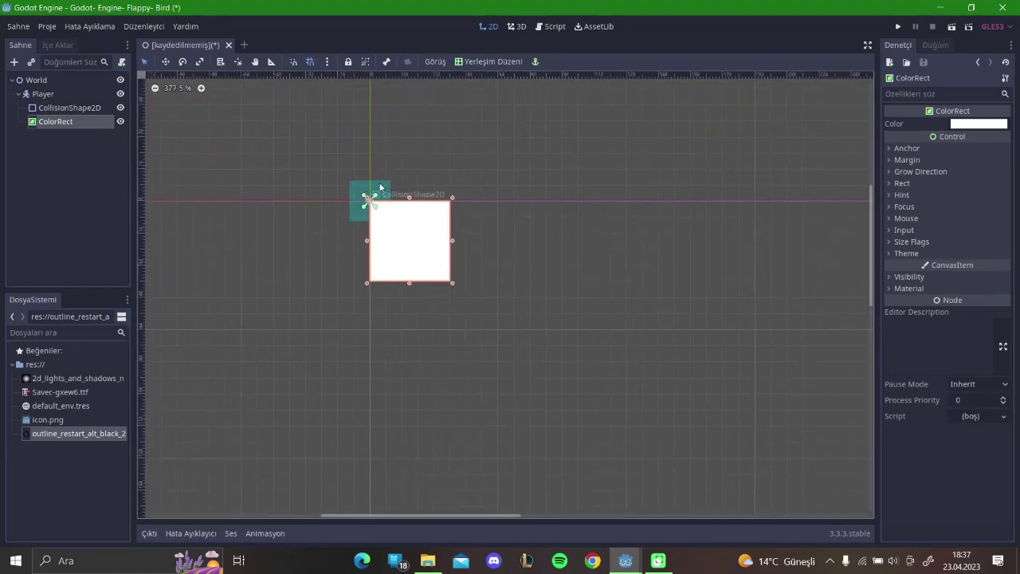
pyautogui.click(896, 184)
pyautogui.click(894, 184)
pyautogui.click(359, 192)
pyautogui.click(891, 196)
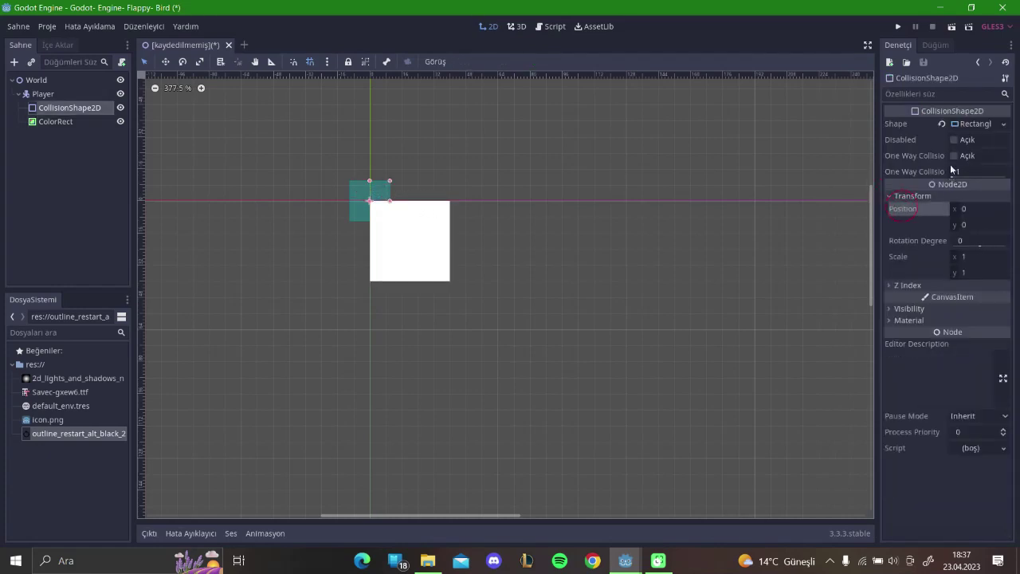
pyautogui.click(905, 197)
pyautogui.click(987, 125)
pyautogui.click(976, 140)
pyautogui.write('8')
pyautogui.press('Tab')
pyautogui.write('8')
pyautogui.click(674, 216)
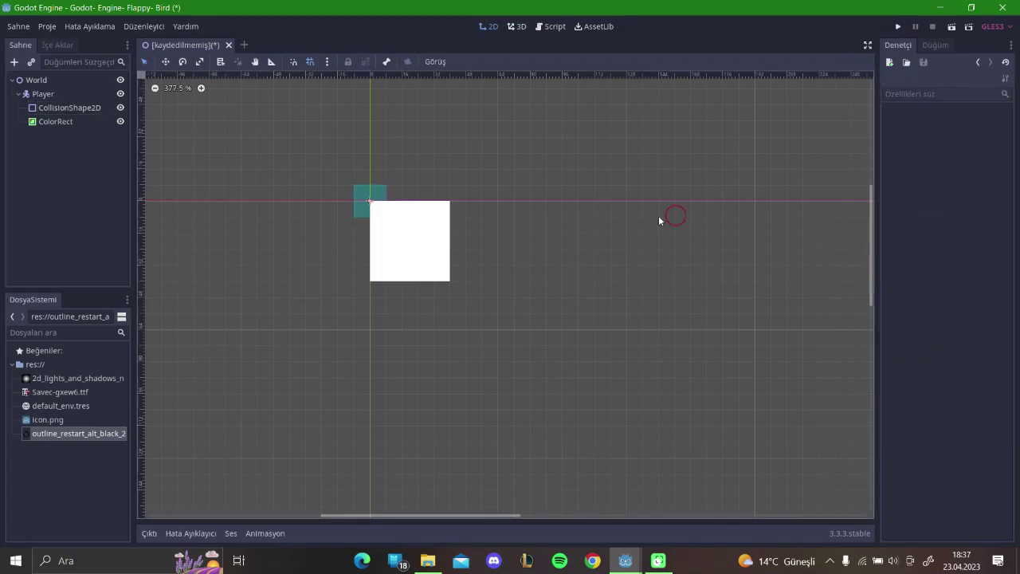
# Move CollisionShape2D below ColorRect and size its rectangle to 16×16 extents
pyautogui.click(399, 226)
pyautogui.moveTo(78, 109); pyautogui.dragTo(69, 124)
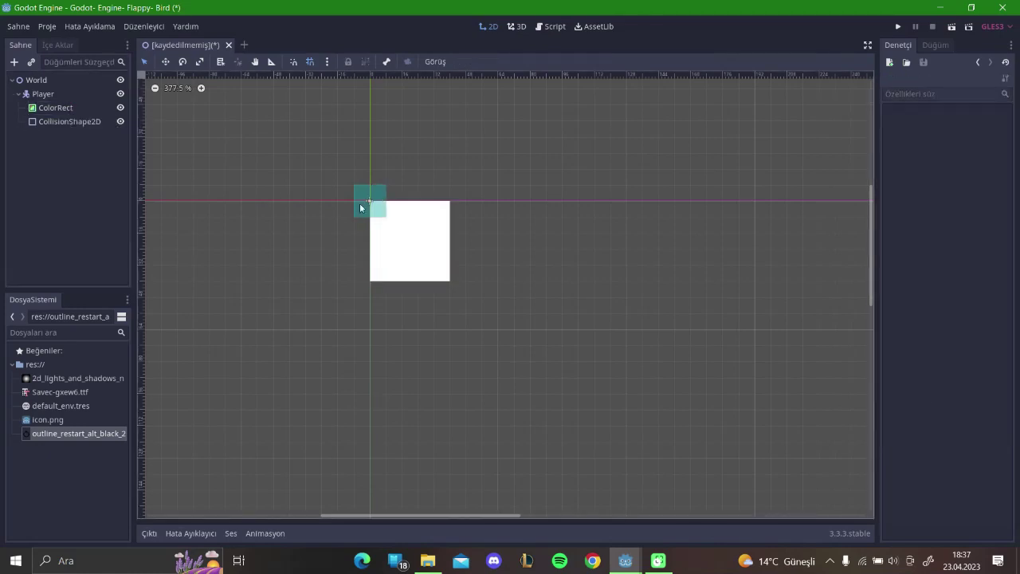
pyautogui.click(373, 188)
pyautogui.moveTo(372, 189); pyautogui.dragTo(388, 209)
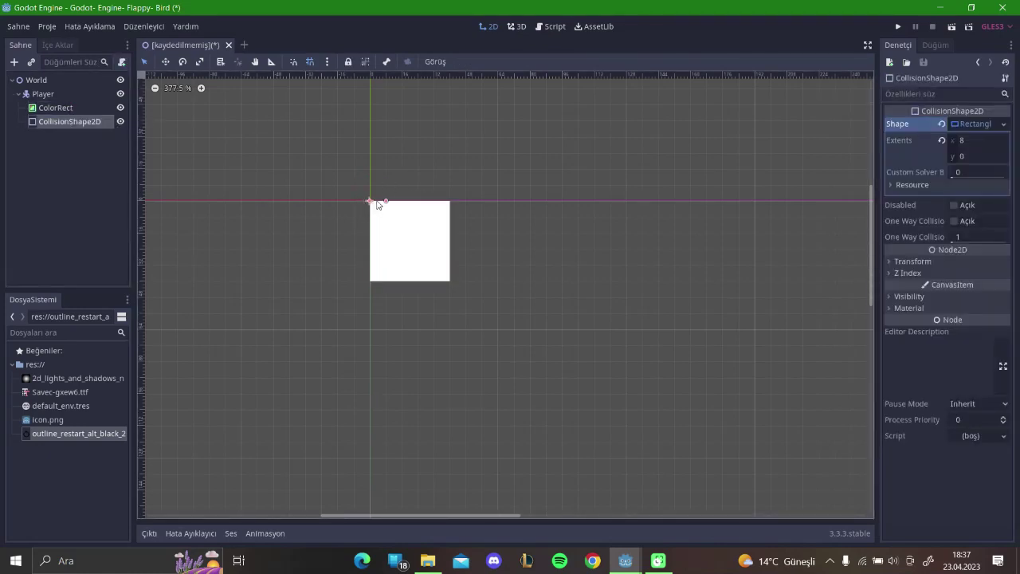
pyautogui.click(386, 201)
pyautogui.click(979, 141)
pyautogui.write('8')
pyautogui.click(980, 157)
pyautogui.write('8')
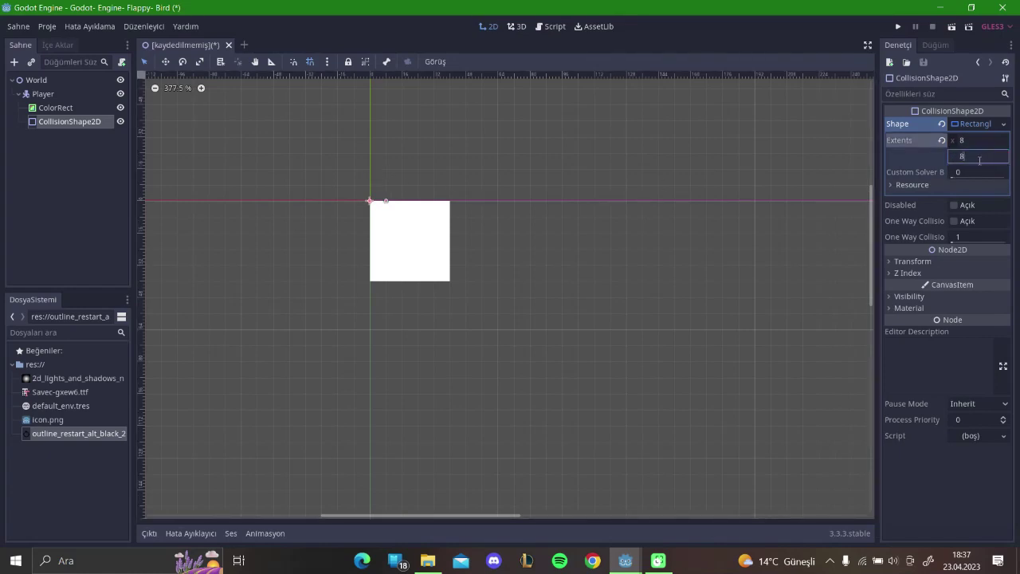
pyautogui.press('Return')
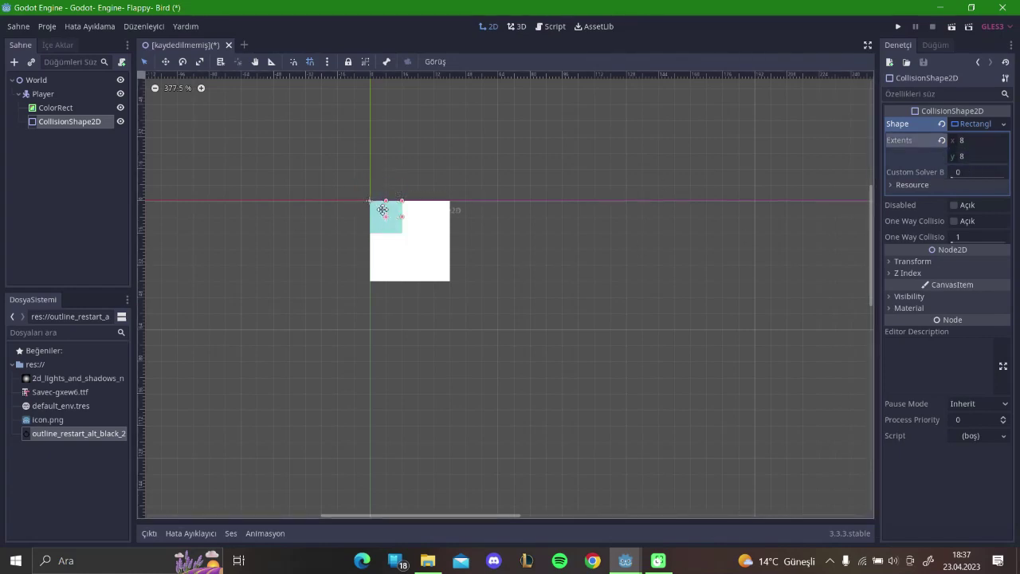
pyautogui.moveTo(389, 215)
pyautogui.mouseDown()
pyautogui.moveTo(389, 262)
pyautogui.moveTo(424, 228)
pyautogui.moveTo(424, 244)
pyautogui.moveTo(413, 220)
pyautogui.mouseUp()
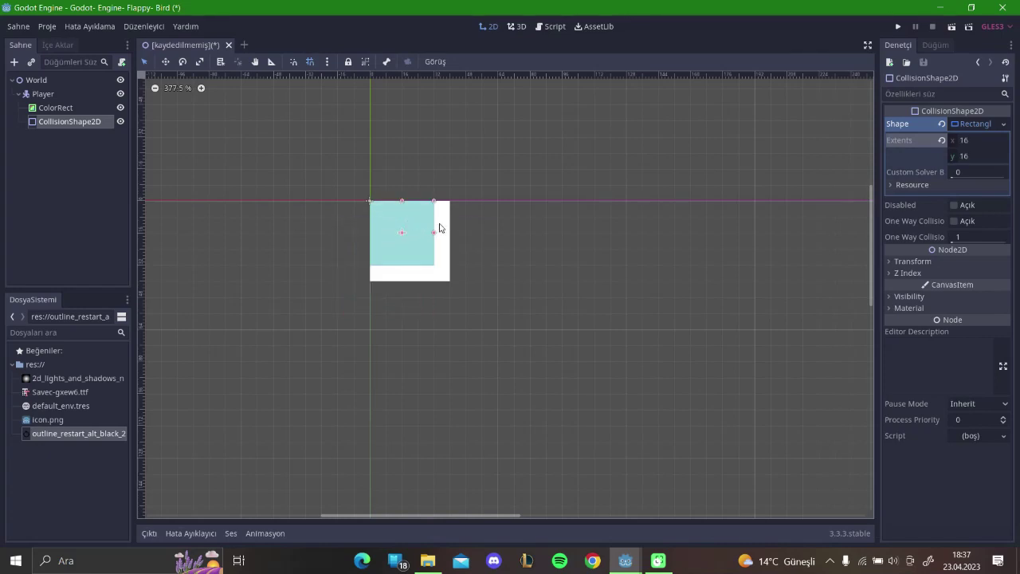
# Resize the ColorRect through Rect Size and its handles to cover the collision square
pyautogui.click(441, 228)
pyautogui.click(902, 184)
pyautogui.click(979, 229)
pyautogui.write('8')
pyautogui.click(979, 244)
pyautogui.write('8')
pyautogui.click(747, 297)
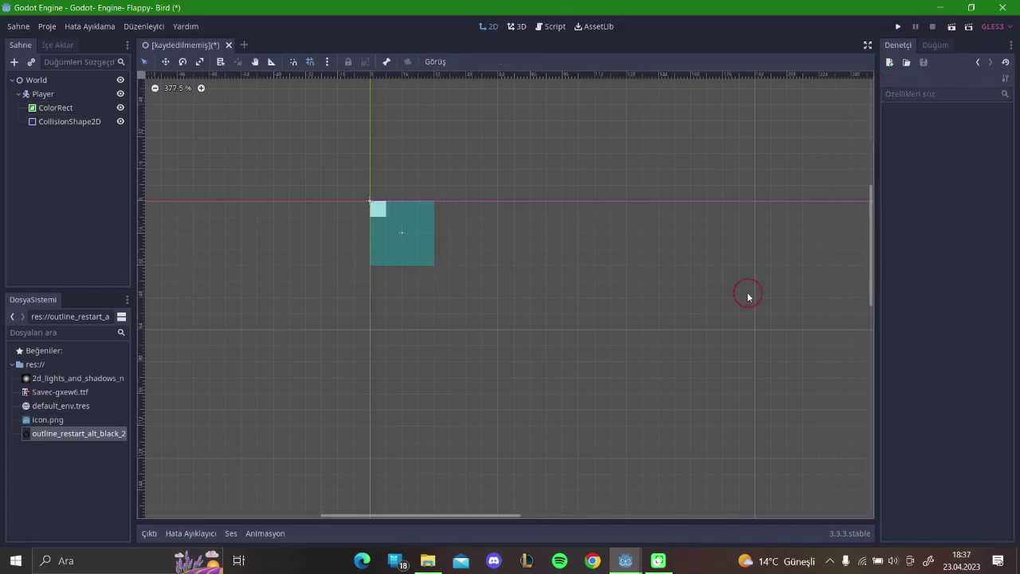
pyautogui.click(392, 216)
pyautogui.click(81, 107)
pyautogui.click(407, 219)
pyautogui.click(80, 108)
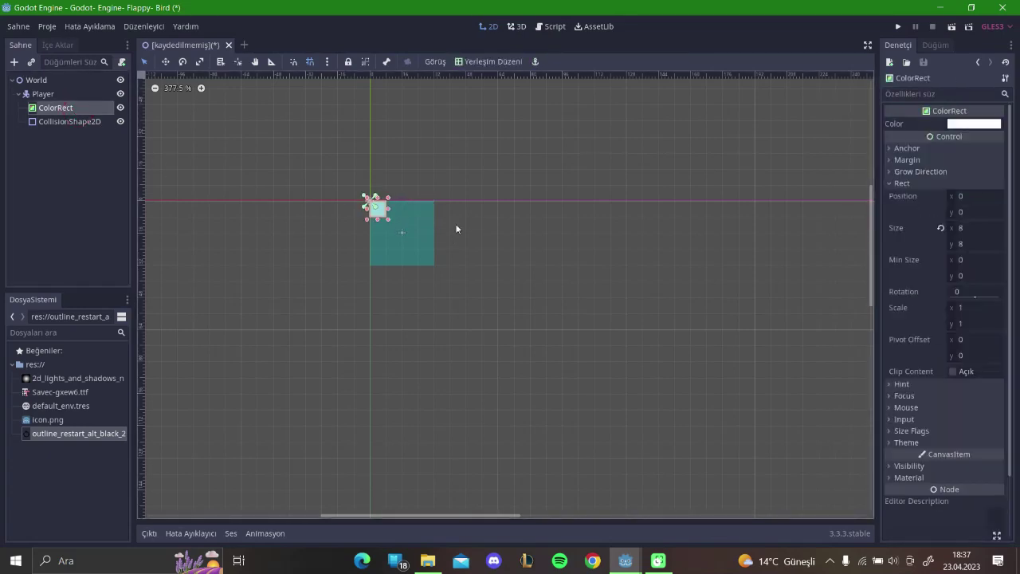
pyautogui.moveTo(394, 225)
pyautogui.mouseDown()
pyautogui.moveTo(420, 265)
pyautogui.moveTo(435, 265)
pyautogui.mouseUp()
pyautogui.click(364, 200)
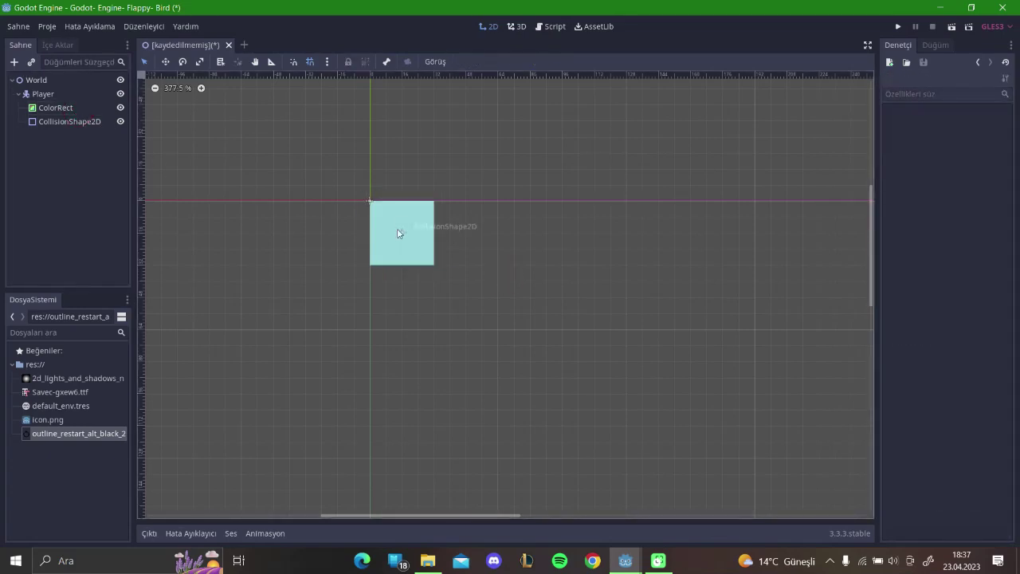
pyautogui.scroll(-3, 375, 205)
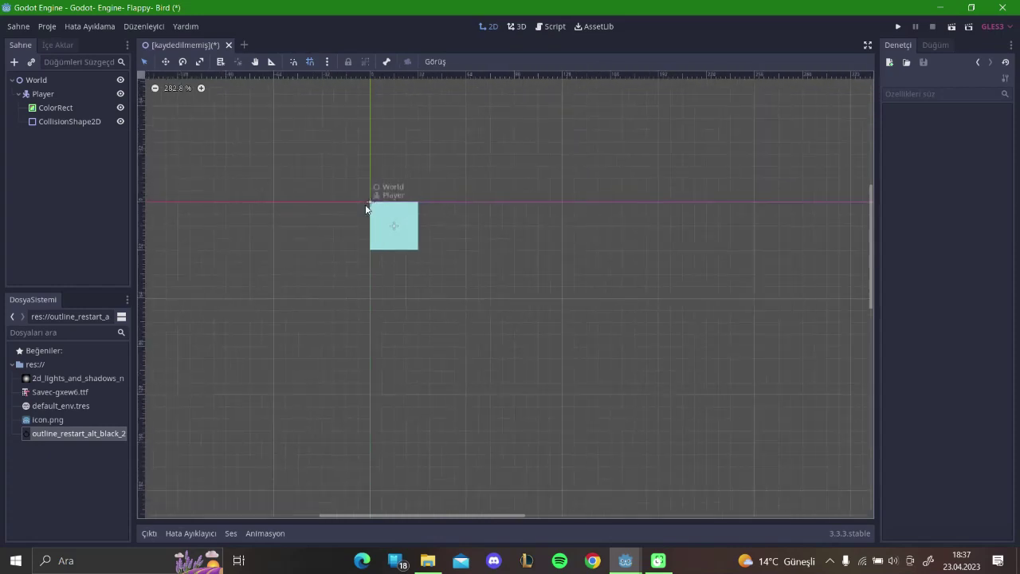
# Save the Player node branch as the separate scene file Player.tscn
pyautogui.click(73, 97)
pyautogui.rightClick(74, 97)
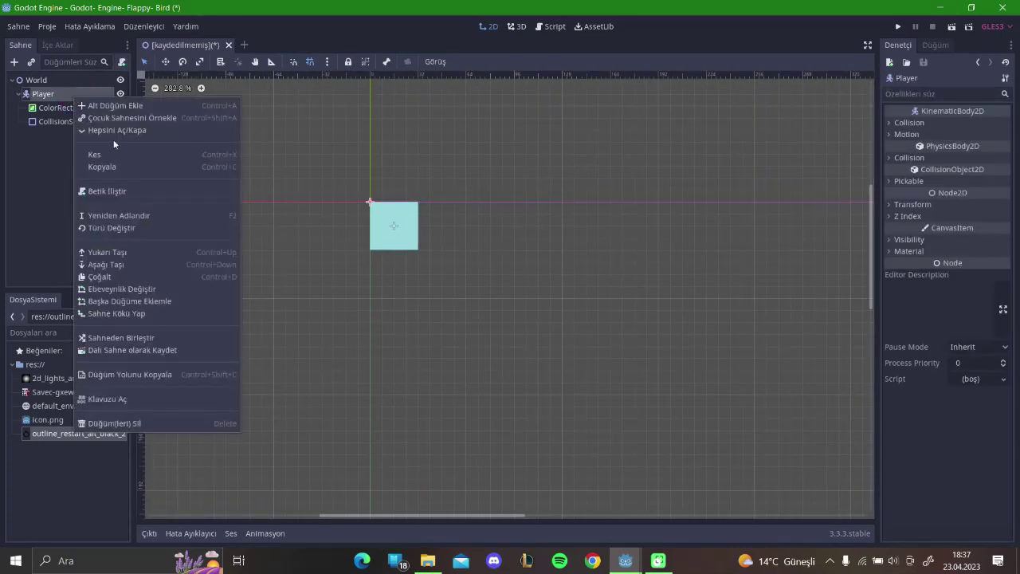
pyautogui.click(131, 349)
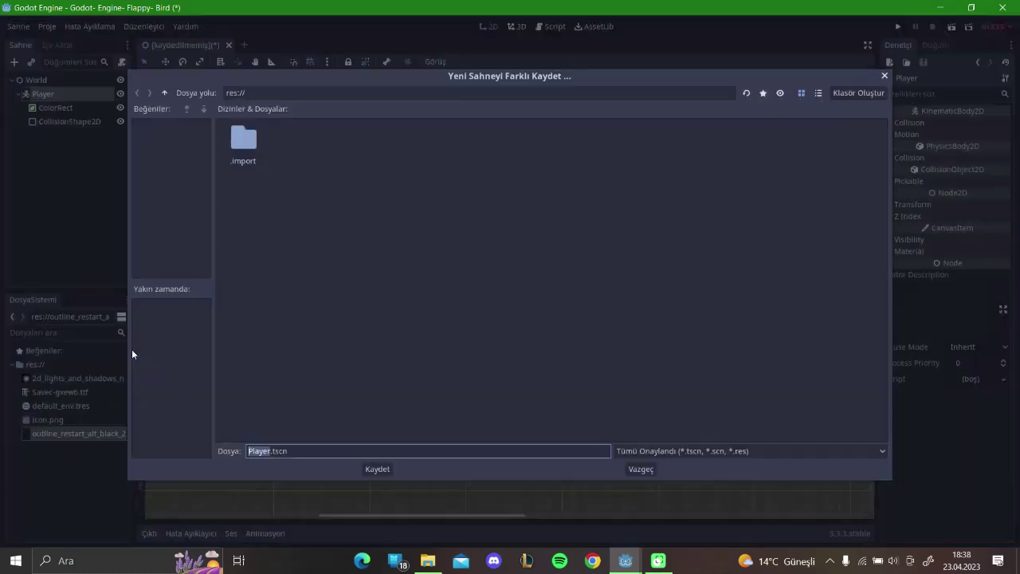
pyautogui.click(368, 475)
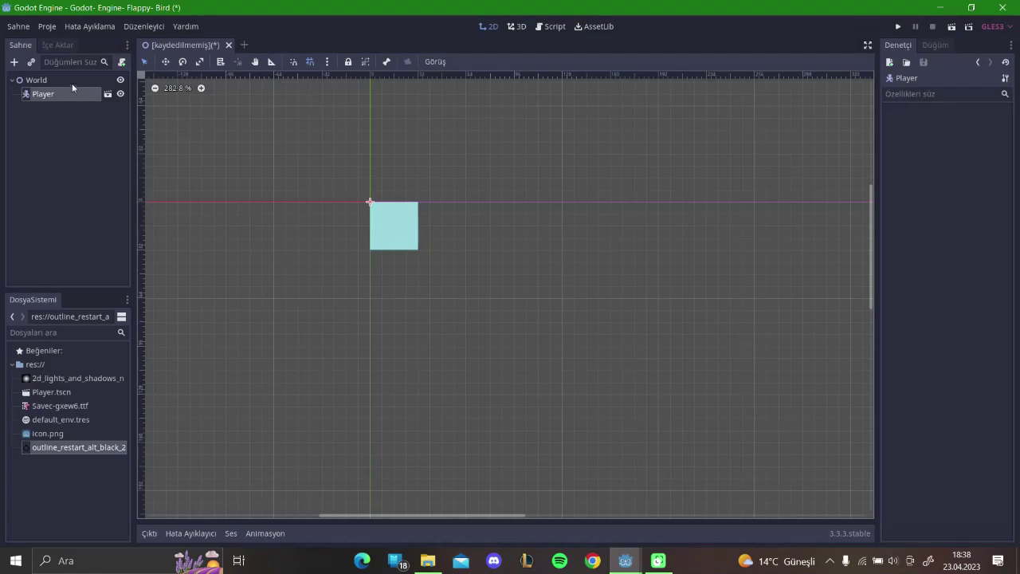
# Attach a new Player.gd script to Player and delete the template code below extends KinematicBody2D
pyautogui.click(122, 62)
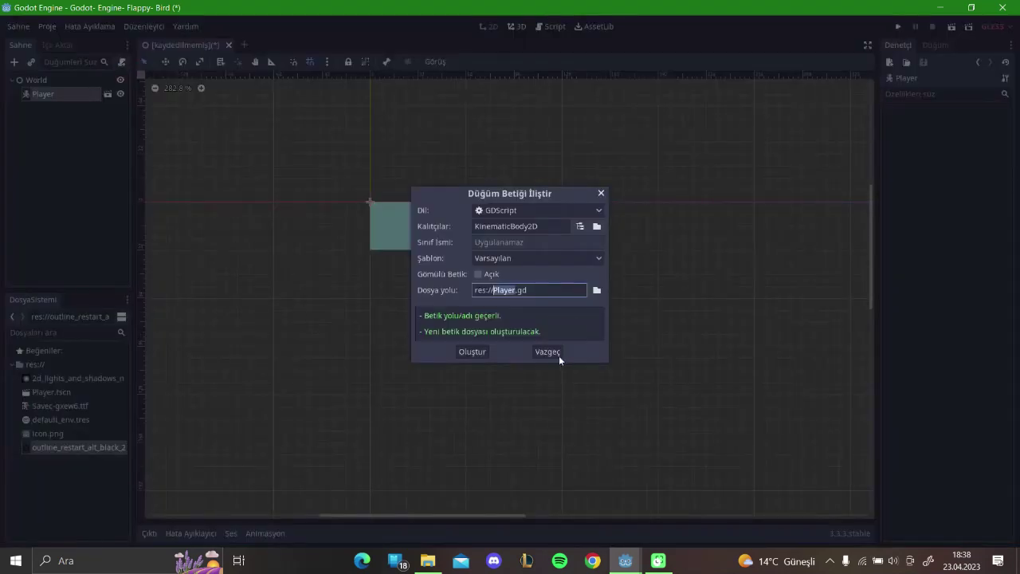
pyautogui.click(472, 351)
pyautogui.moveTo(447, 250); pyautogui.dragTo(287, 117)
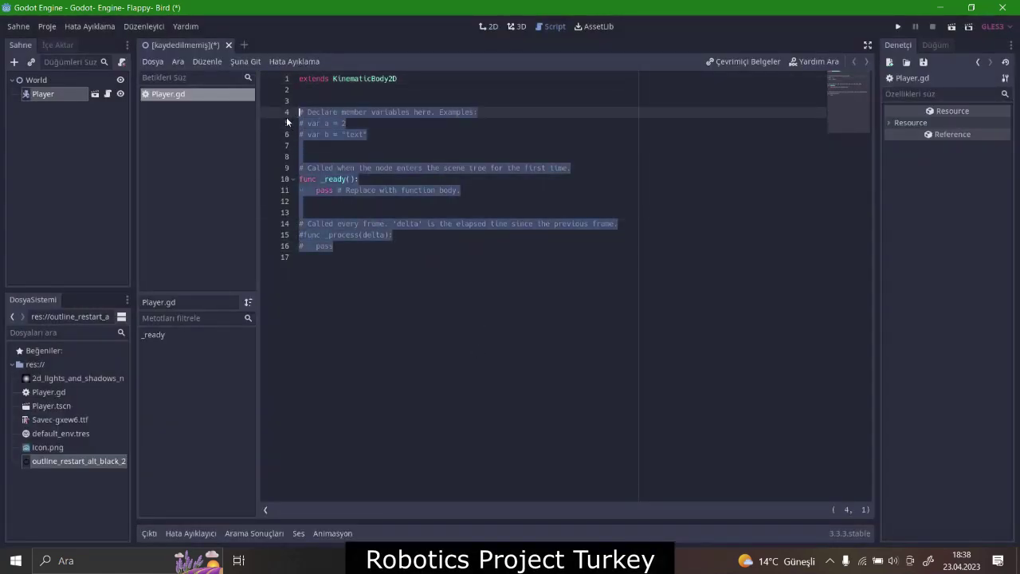
pyautogui.press('BackSpace')
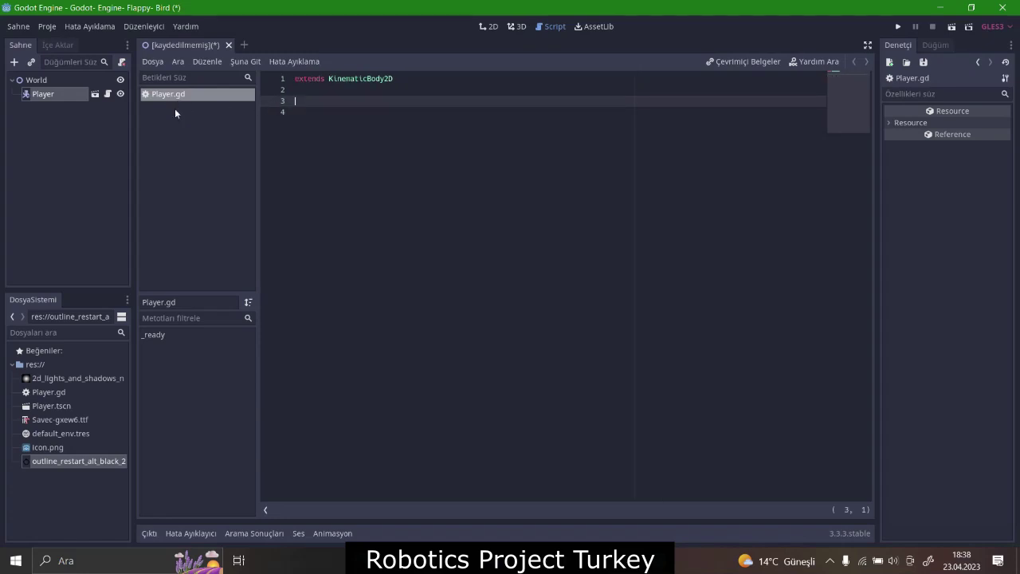
pyautogui.hotkey('ctrl', 'F1')
pyautogui.scroll(-5, 458, 211)
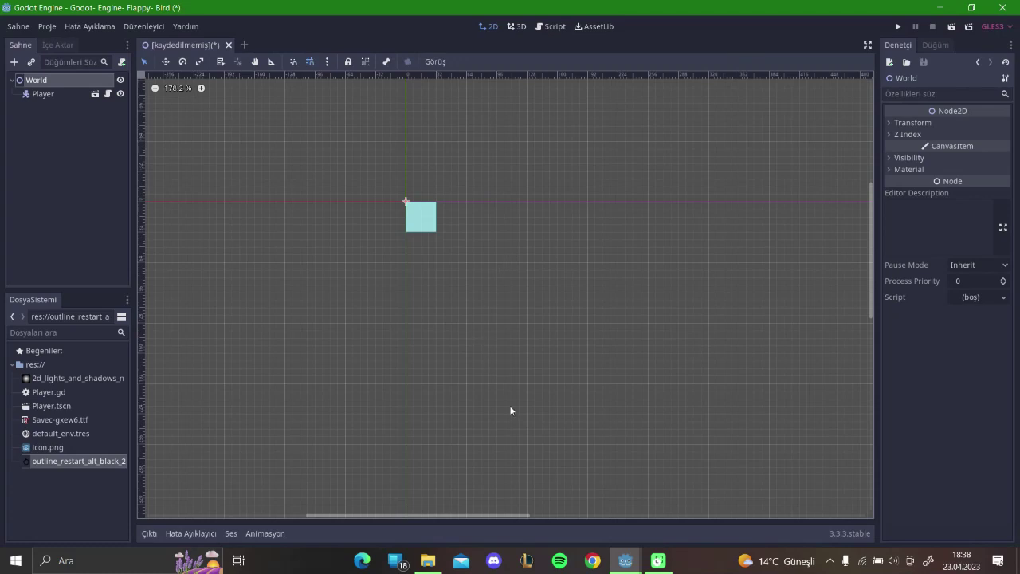
pyautogui.scroll(-3, 630, 311)
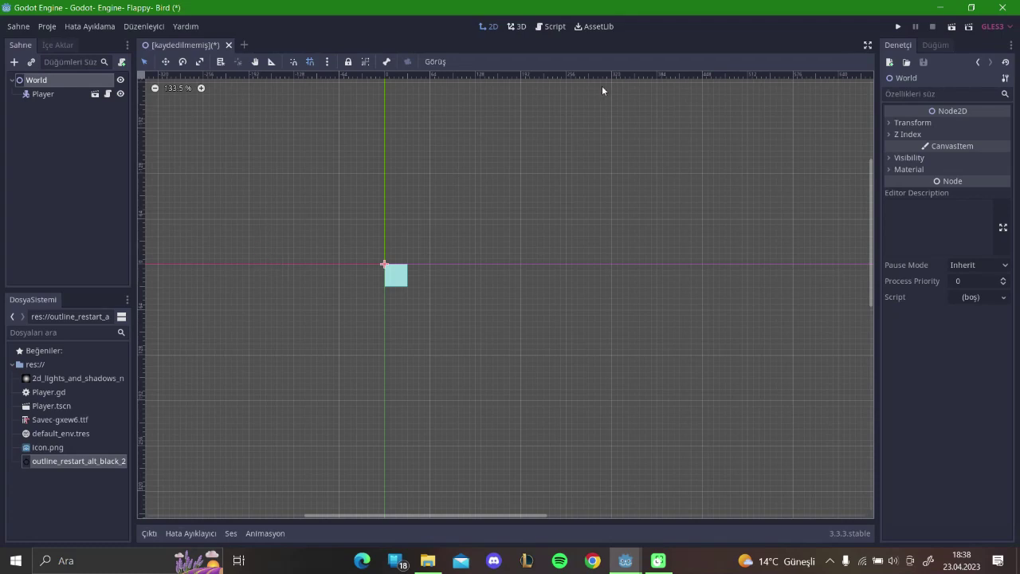
# Add a _physics_process(delta) function containing pass to Player.gd
pyautogui.click(108, 94)
pyautogui.click(325, 111)
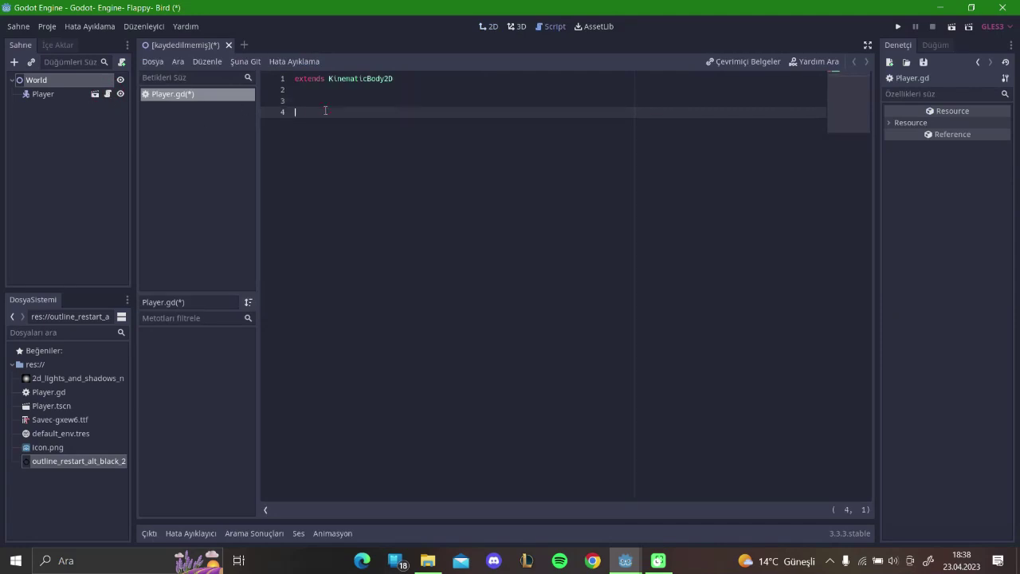
pyautogui.press('BackSpace')
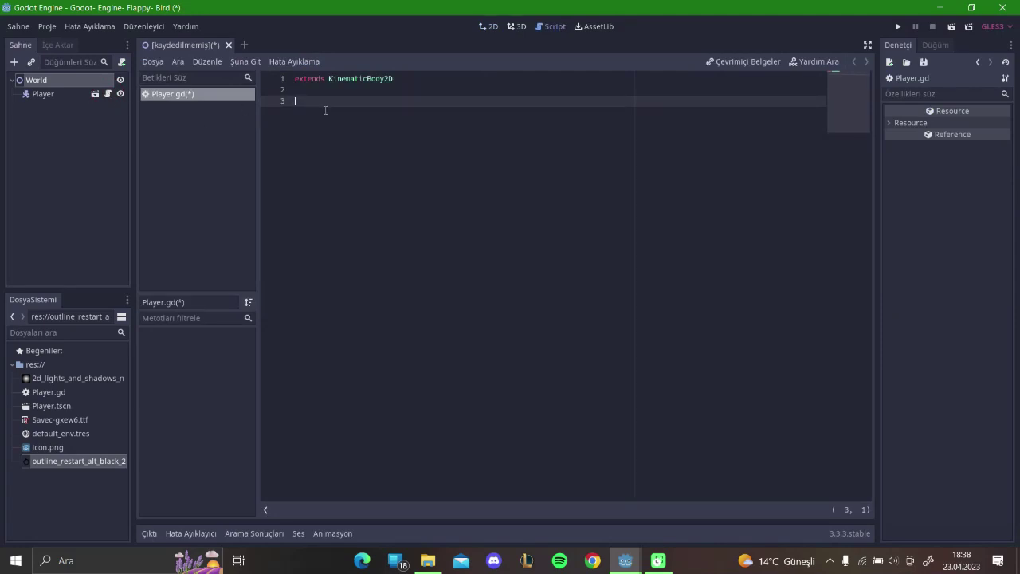
pyautogui.write('func p')
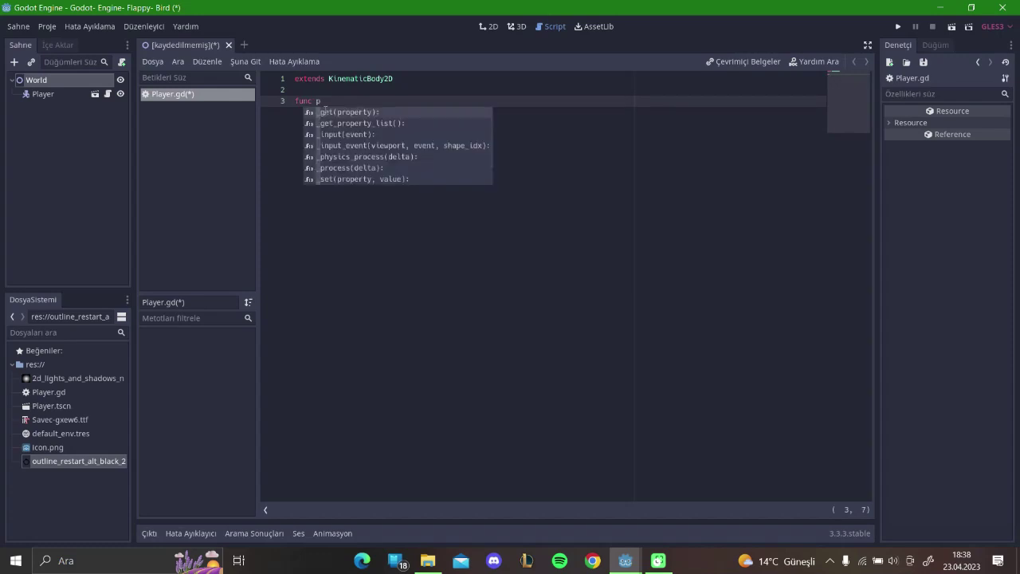
pyautogui.press('Down')
pyautogui.press('Down')
pyautogui.press('Down')
pyautogui.press('Down')
pyautogui.press('Return')
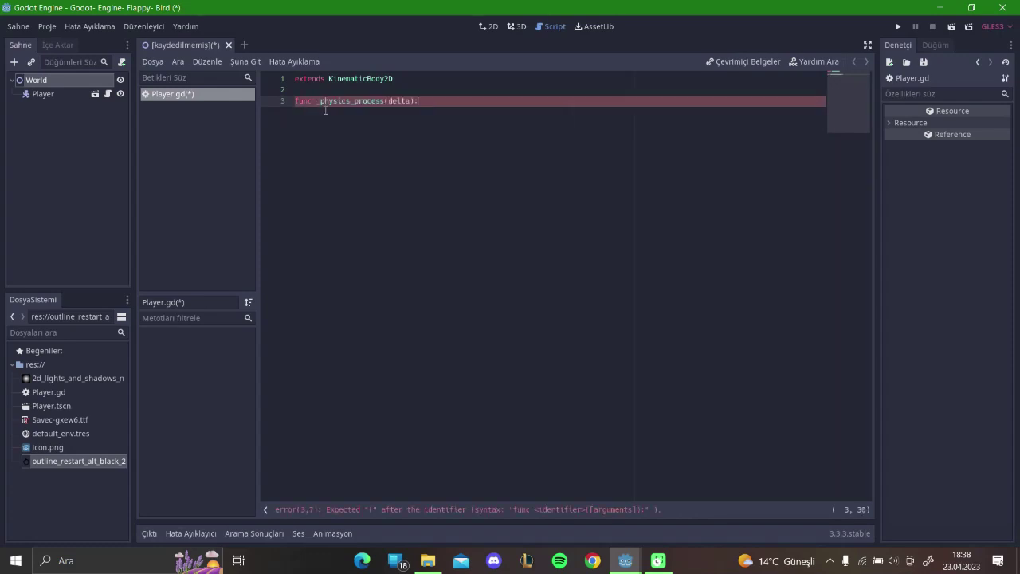
pyautogui.press('Return')
pyautogui.press('Return')
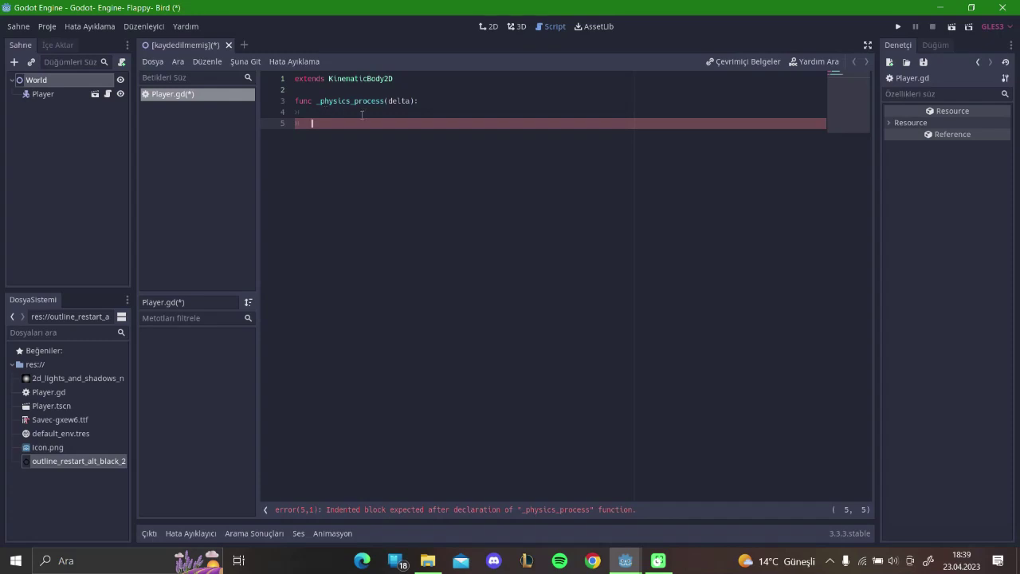
pyautogui.press('BackSpace')
pyautogui.write('ass')
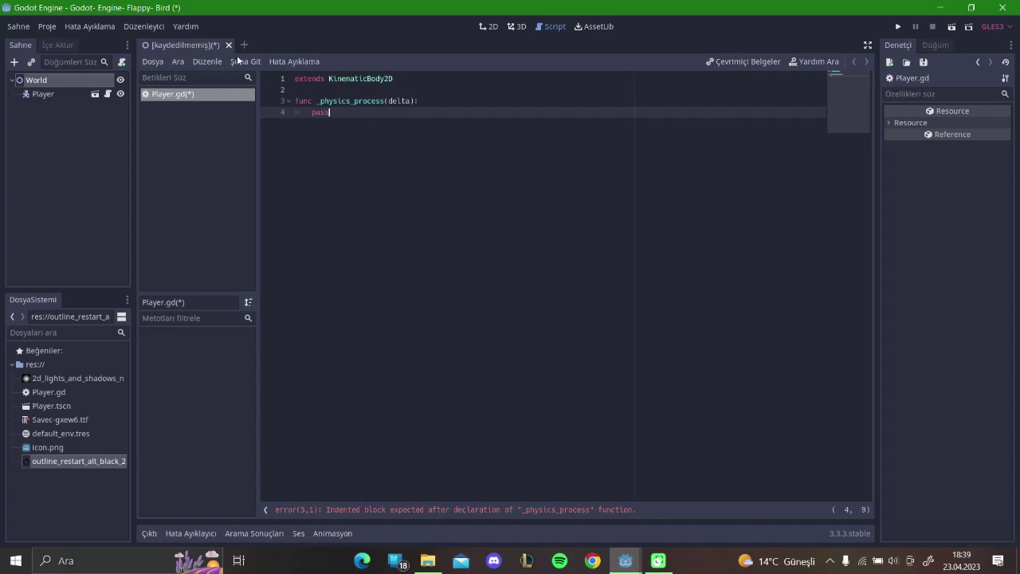
# Begin a 'var velocity =' declaration on a new line above the function
pyautogui.click(314, 86)
pyautogui.press('Return')
pyautogui.press('Return')
pyautogui.press('Up')
pyautogui.write('var velocity ')
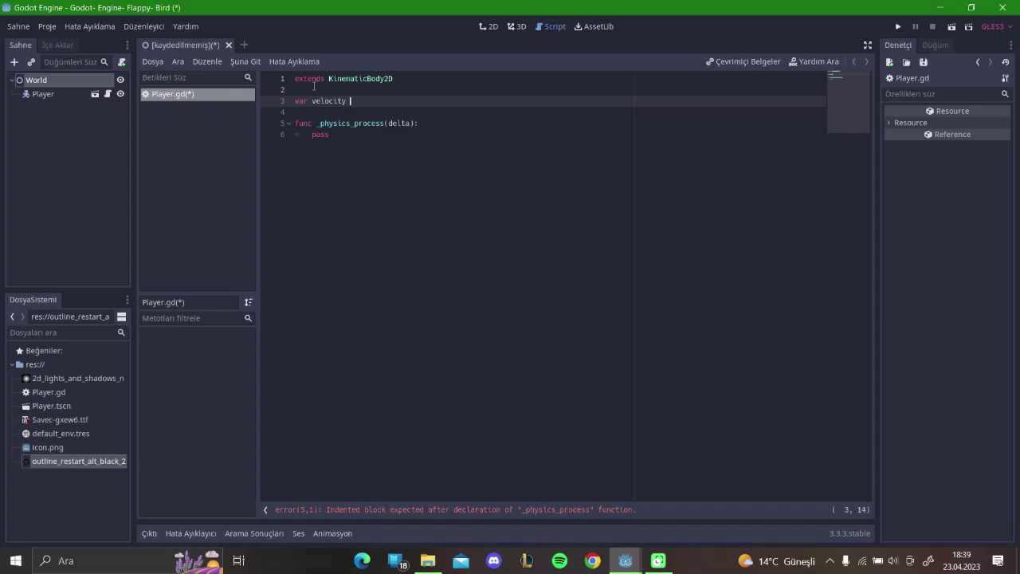
pyautogui.write('=')
# Complete the declaration as var velocity = Vector2.ZERO
pyautogui.press('capslock')
pyautogui.write('V')
pyautogui.press('capslock')
pyautogui.write('ec')
pyautogui.press('Return')
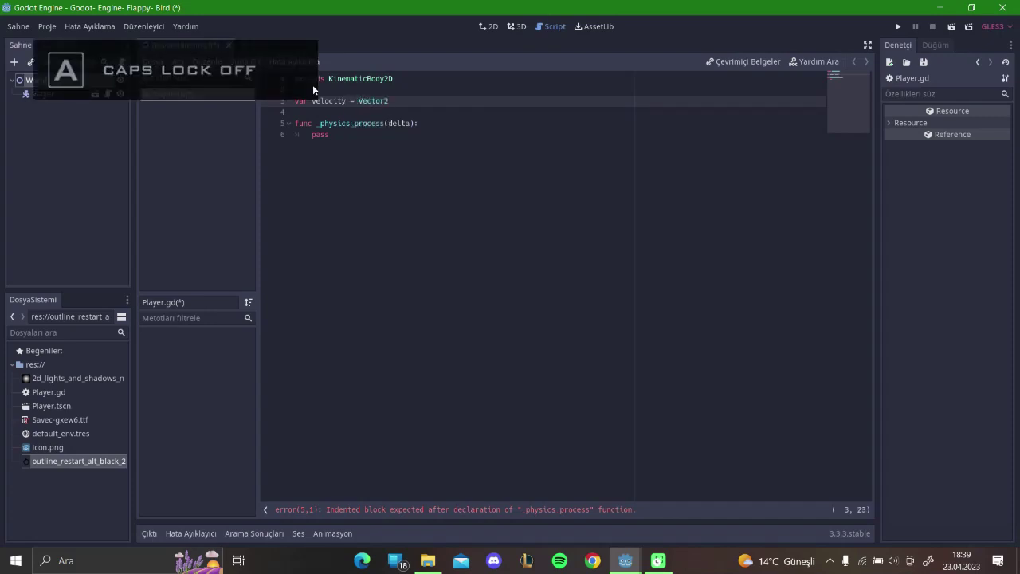
pyautogui.write('.')
pyautogui.press('capslock')
pyautogui.write('Z')
pyautogui.press('capslock')
pyautogui.write('er')
pyautogui.press('Return')
# Replace pass in _physics_process with velocity.y += 15
pyautogui.moveTo(350, 135); pyautogui.dragTo(307, 136)
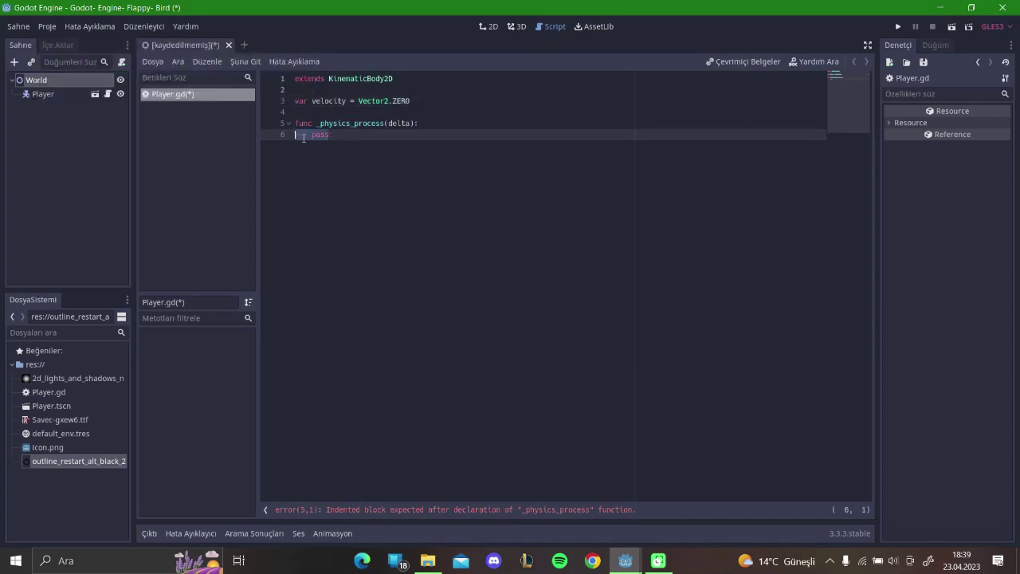
pyautogui.press('BackSpace')
pyautogui.press('Return')
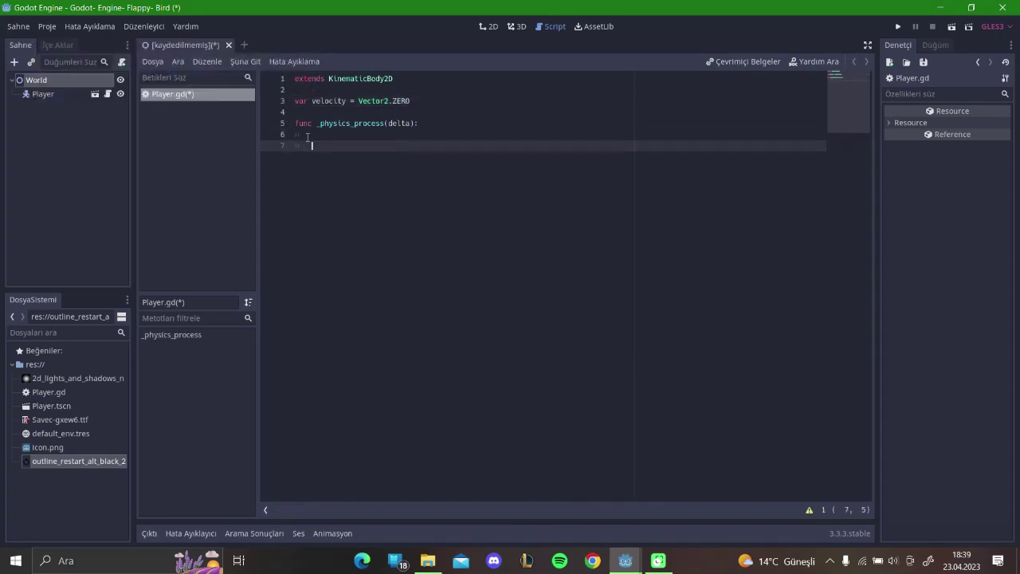
pyautogui.press('capslock')
pyautogui.press('capslock')
pyautogui.write('v')
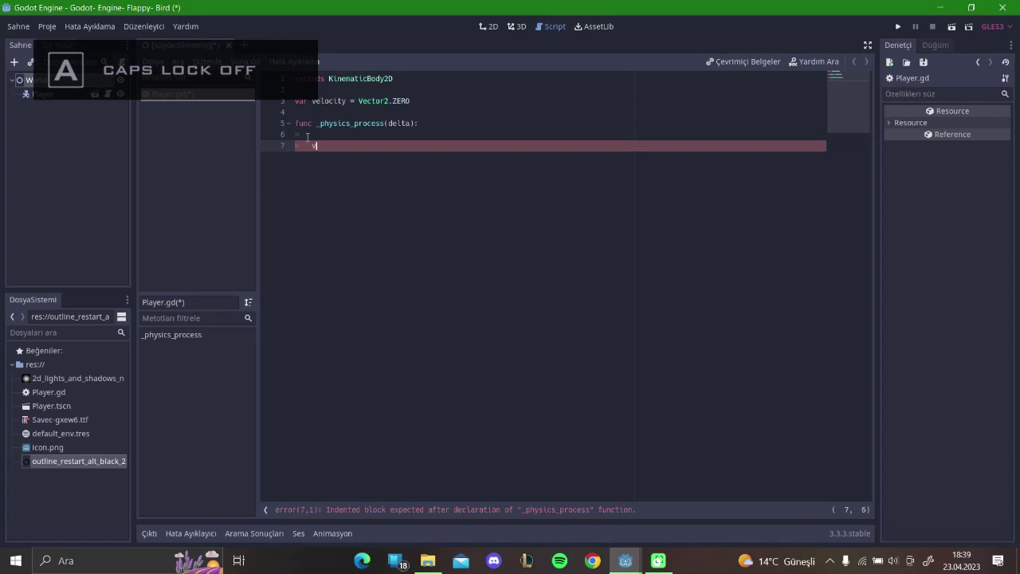
pyautogui.write('elocity')
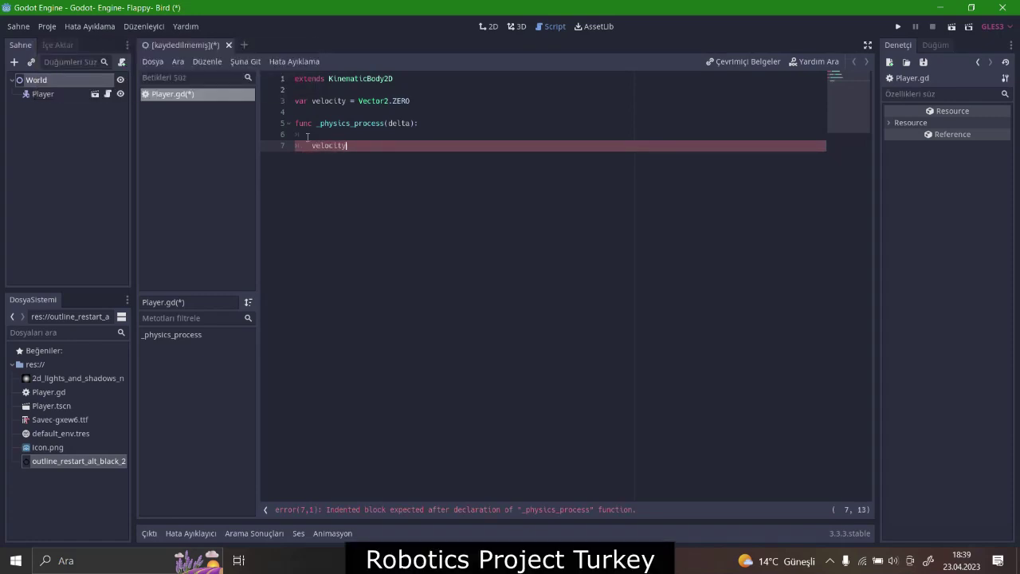
pyautogui.write('.y')
pyautogui.write(' += 1')
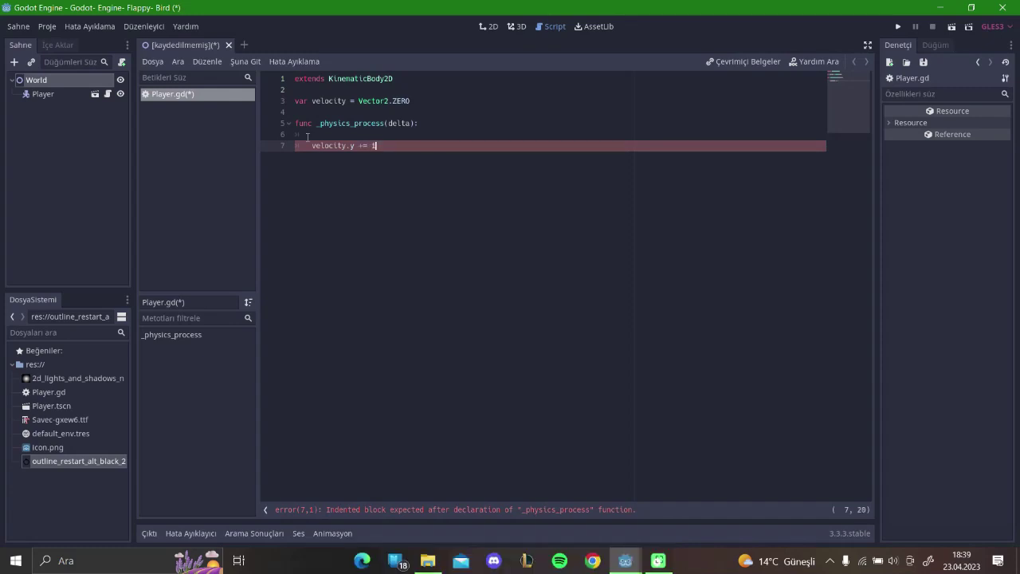
pyautogui.write('5')
pyautogui.press('BackSpace')
pyautogui.write('0')
pyautogui.press('BackSpace')
pyautogui.write('5')
pyautogui.press('Return')
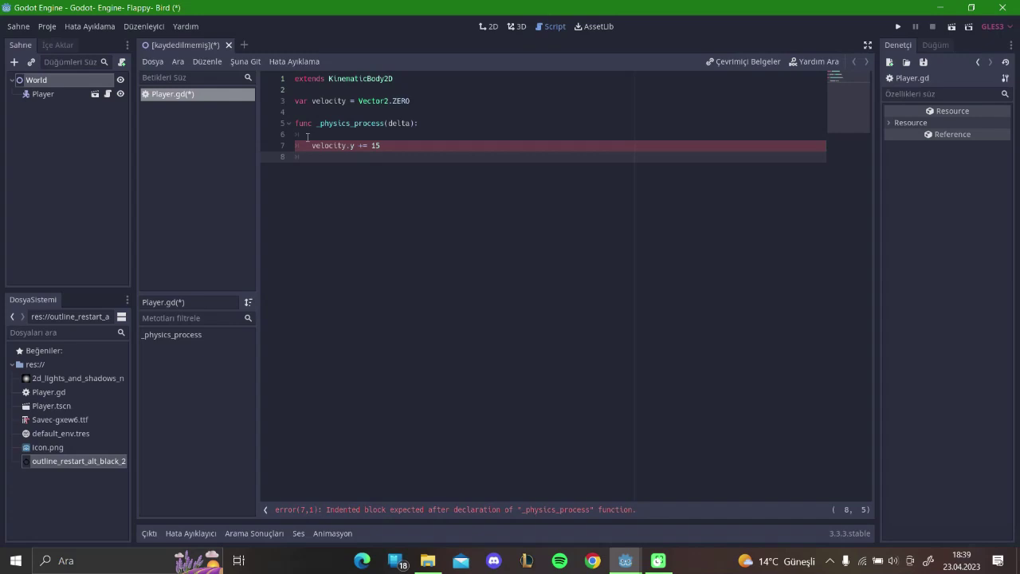
# Cap the speed with 'if velocity.y > 150:' setting velocity.y = 150
pyautogui.write('if veloc')
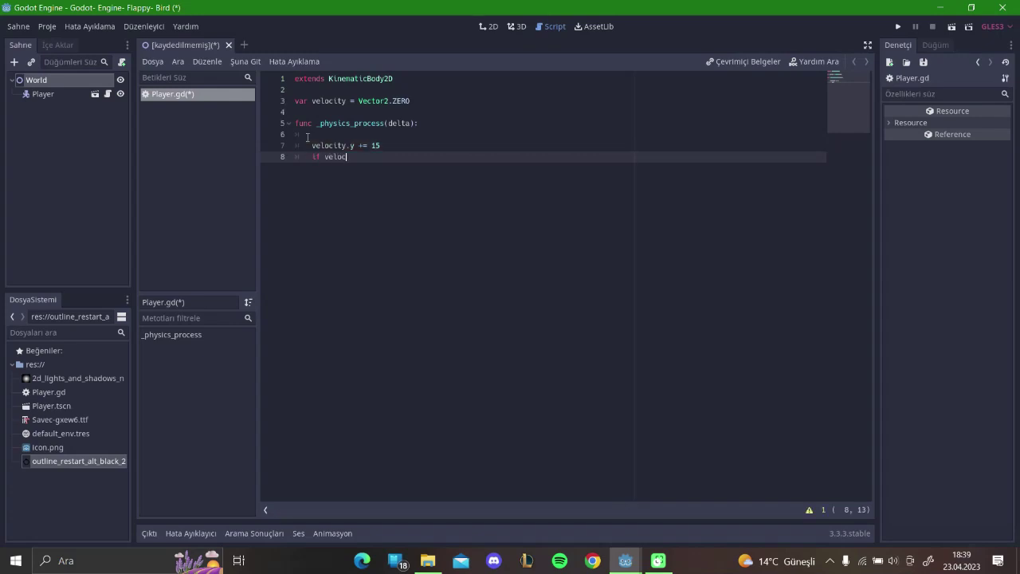
pyautogui.write('ity.')
pyautogui.write('y ')
pyautogui.write('> 150')
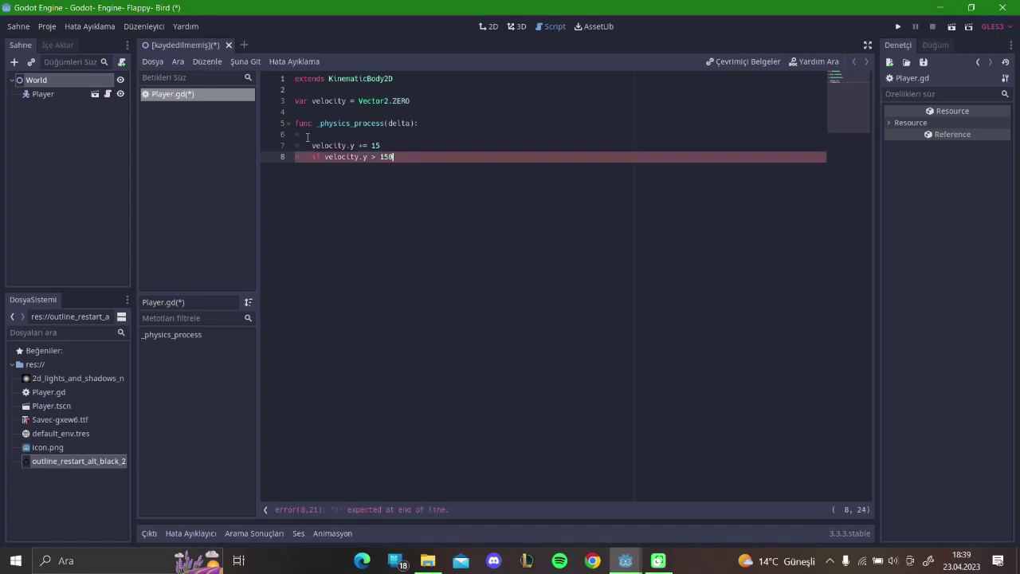
pyautogui.write(':')
pyautogui.press('Return')
pyautogui.write('velocity.y ')
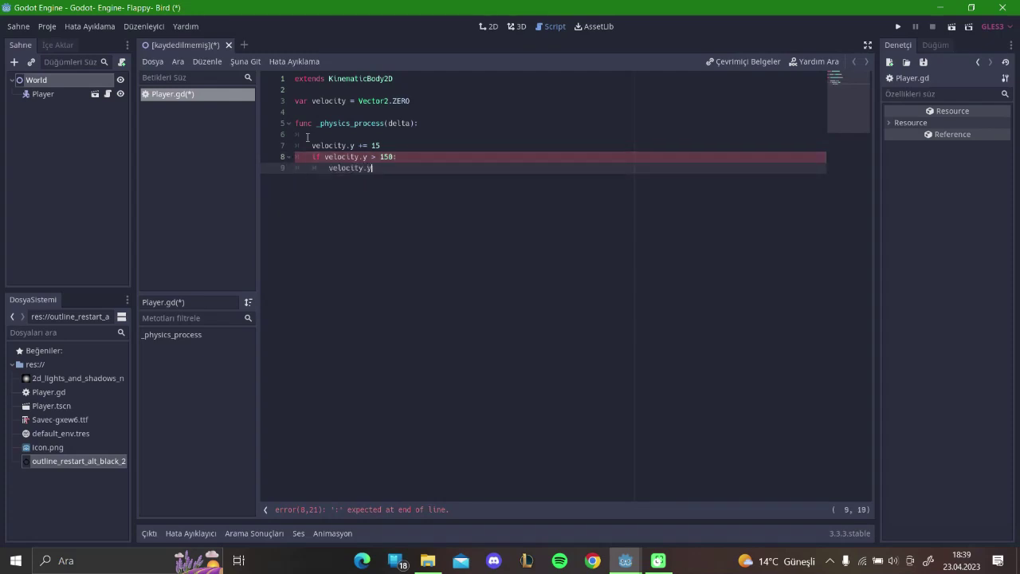
pyautogui.write('= 150')
pyautogui.hotkey('ctrl', 's')
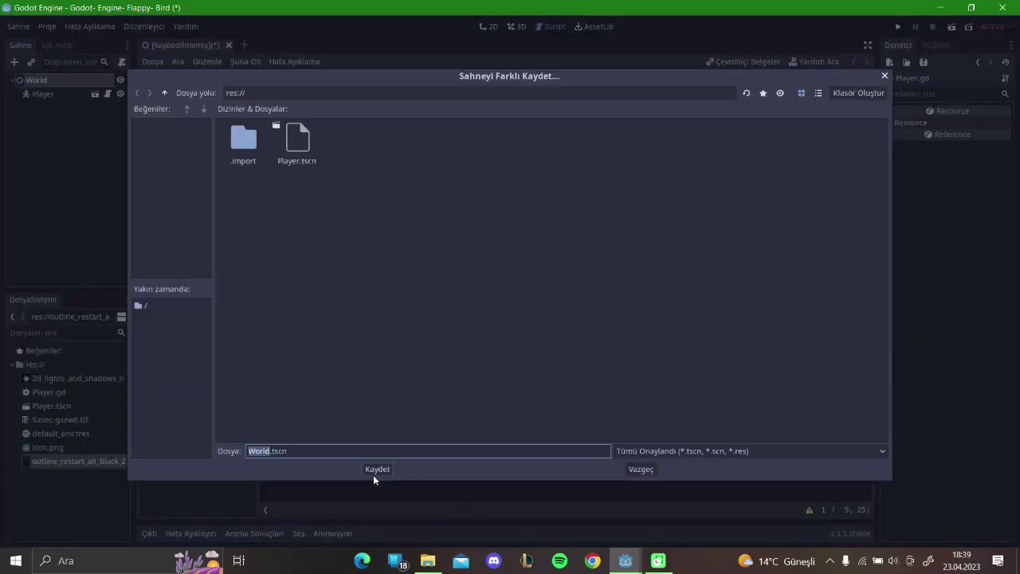
# Save the scene as World.tscn and reopen Player.gd below its existing code
pyautogui.click(375, 469)
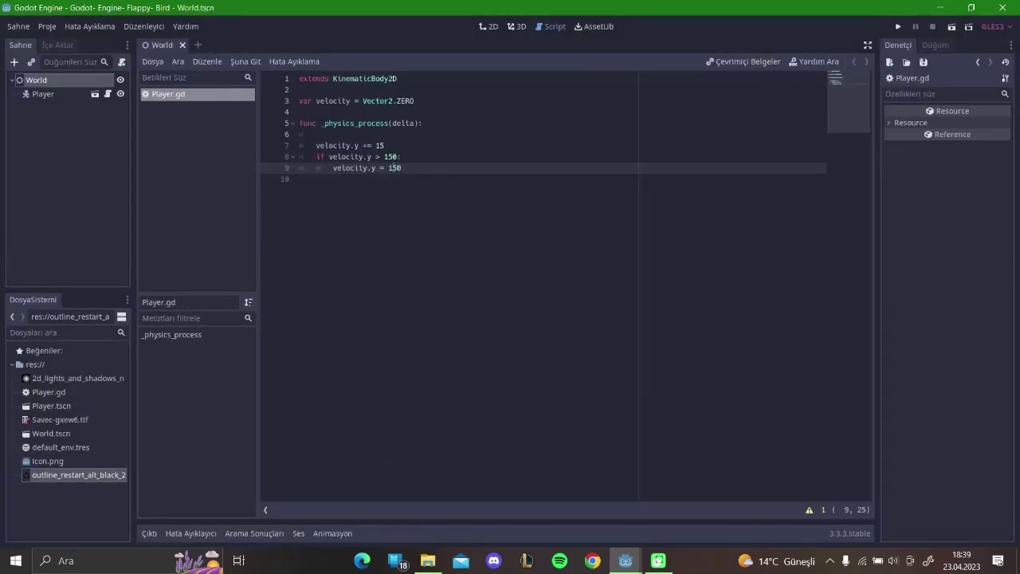
pyautogui.click(72, 95)
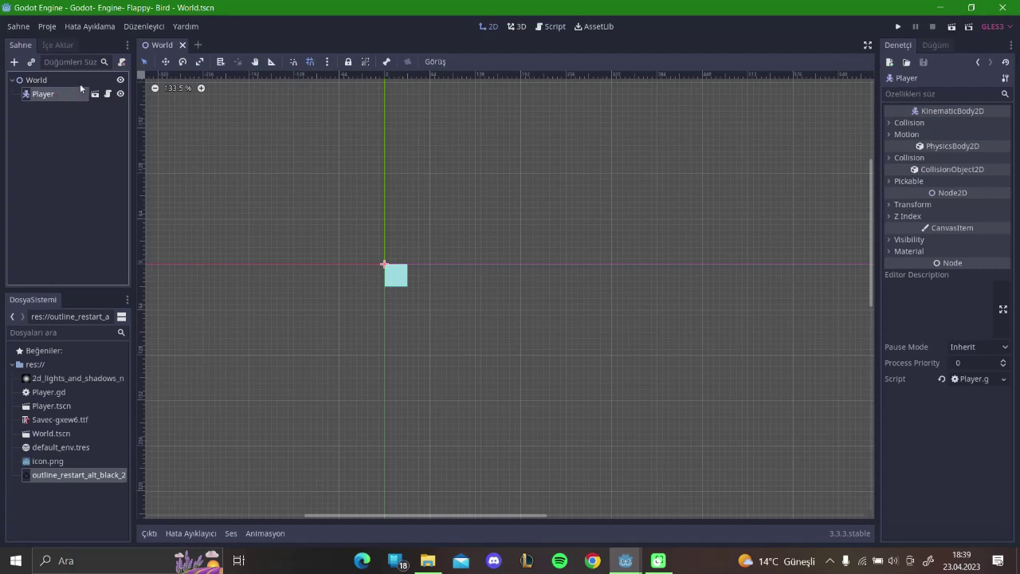
pyautogui.click(71, 390)
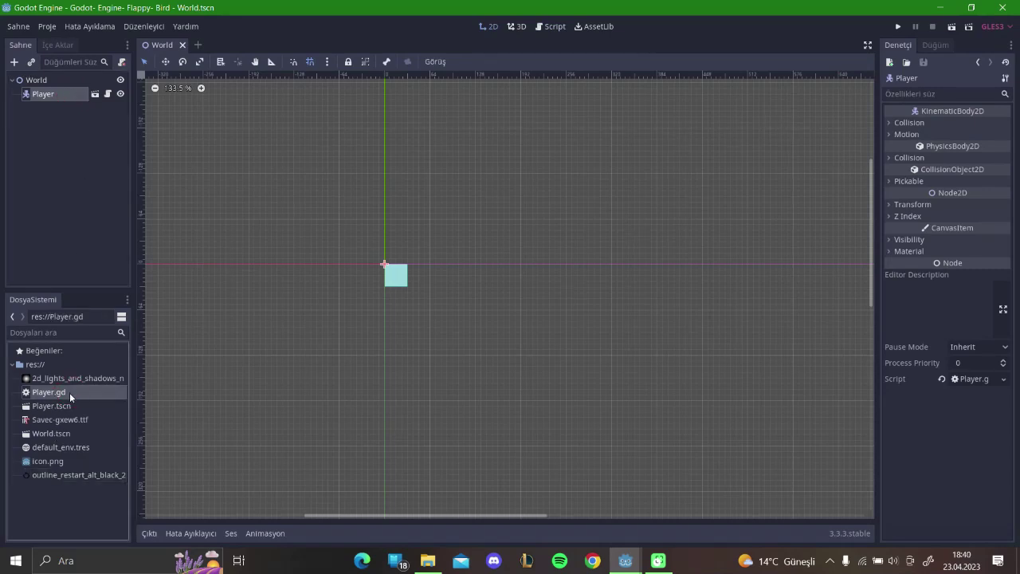
pyautogui.click(74, 435)
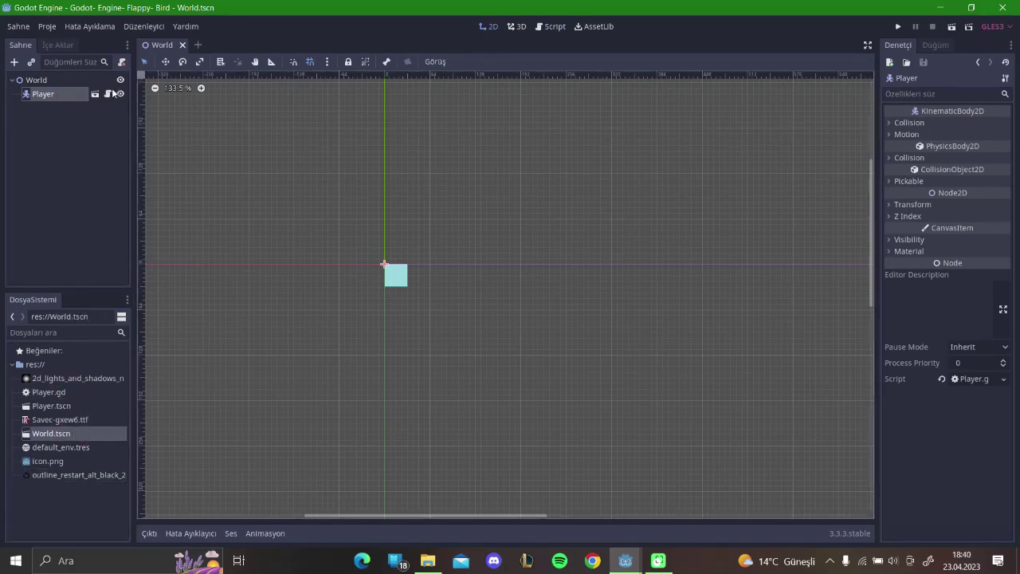
pyautogui.click(109, 94)
pyautogui.click(405, 175)
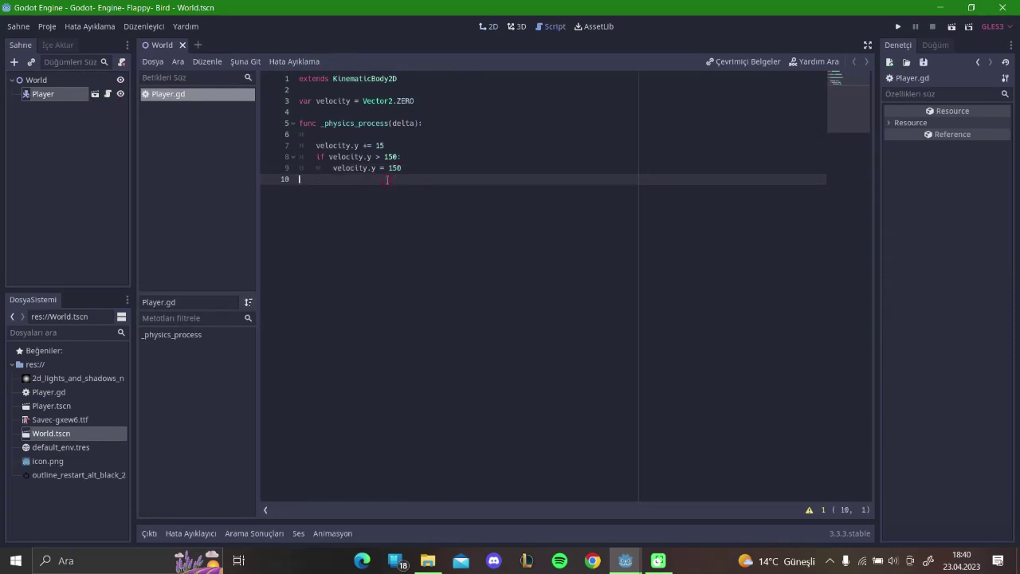
# Below the speed cap, add the line if Input.is_key_pressed(KEY_SPACE):
pyautogui.click(429, 168)
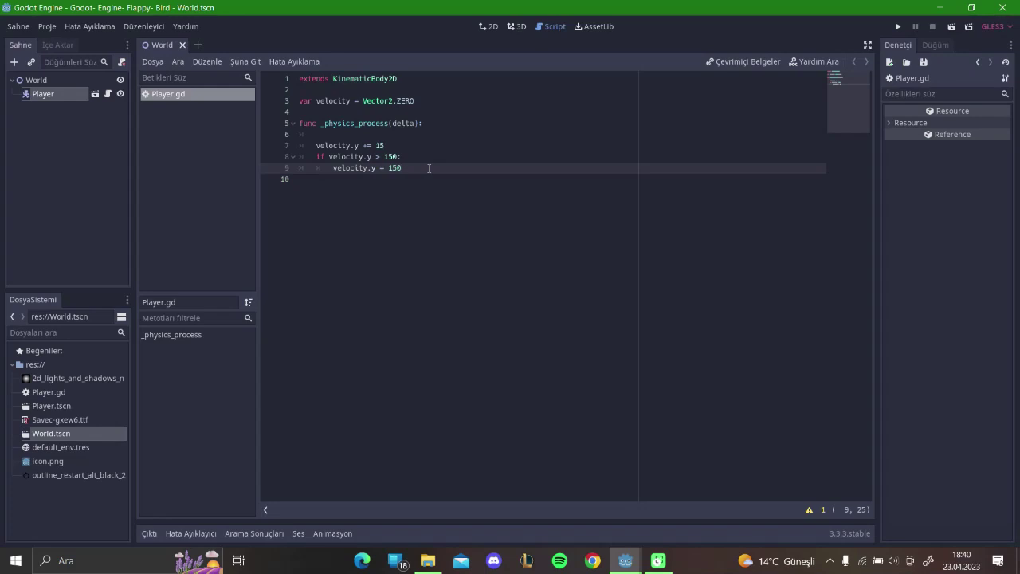
pyautogui.press('Return')
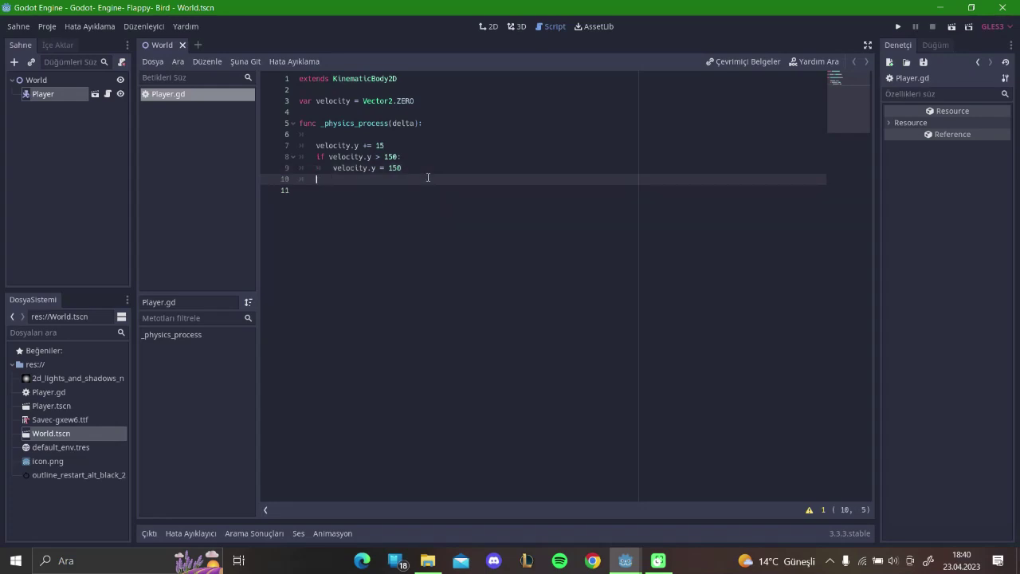
pyautogui.press('Return')
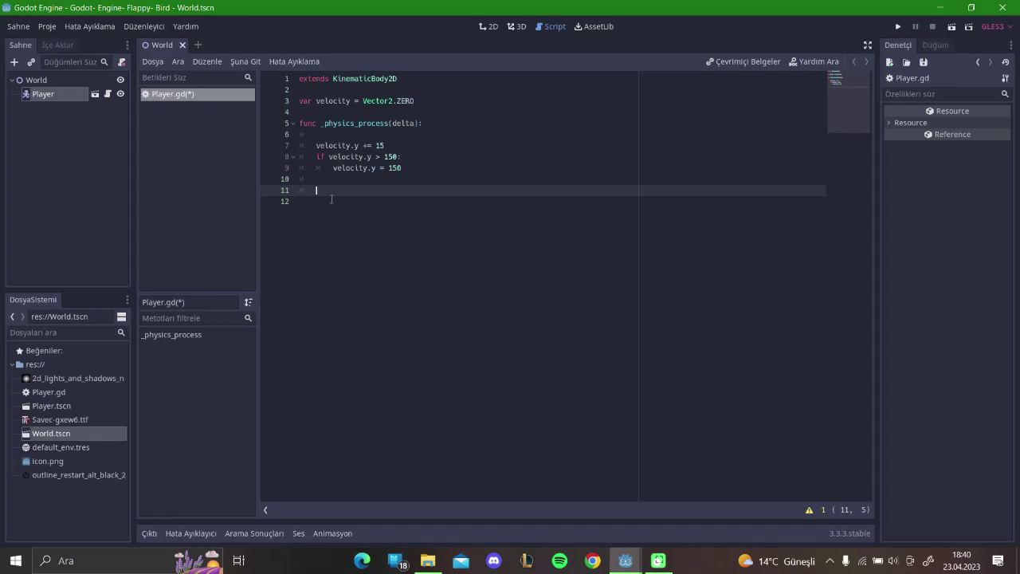
pyautogui.write('if')
pyautogui.press('BackSpace')
pyautogui.press('BackSpace')
pyautogui.press('BackSpace')
pyautogui.write('if i')
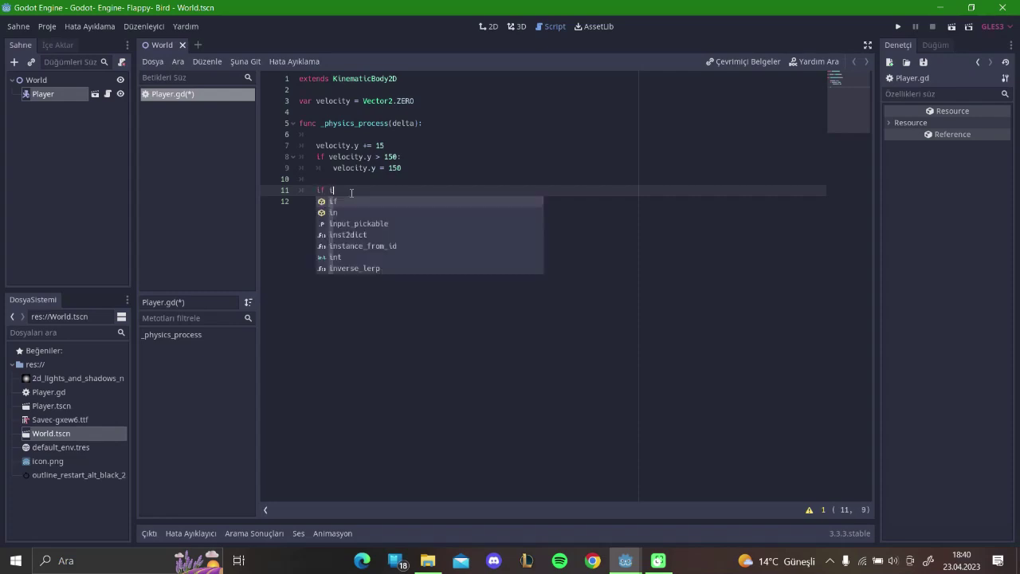
pyautogui.press('capslock')
pyautogui.press('BackSpace')
pyautogui.write('I')
pyautogui.press('capslock')
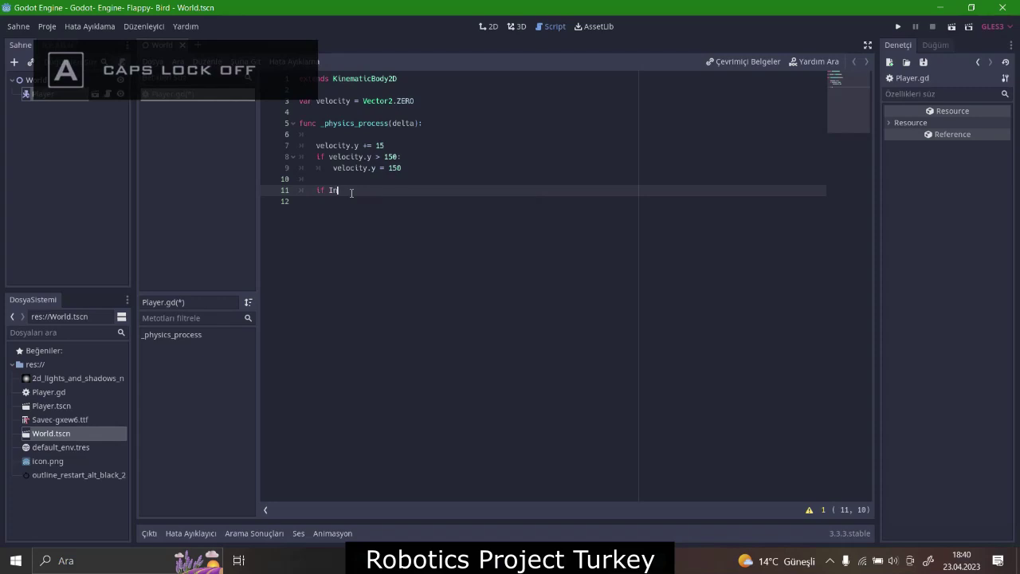
pyautogui.write('nu')
pyautogui.press('Down')
pyautogui.press('Return')
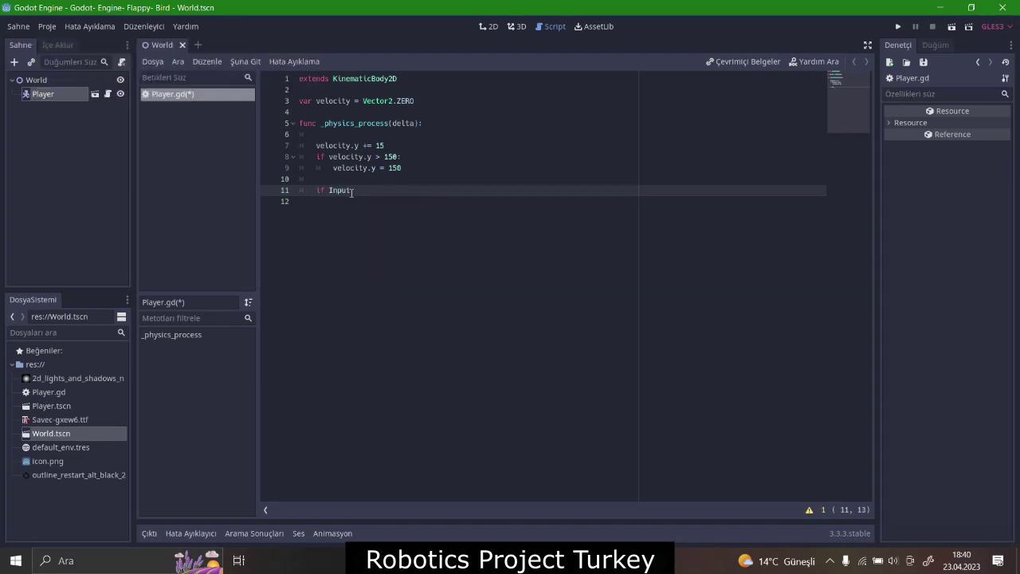
pyautogui.write('.is')
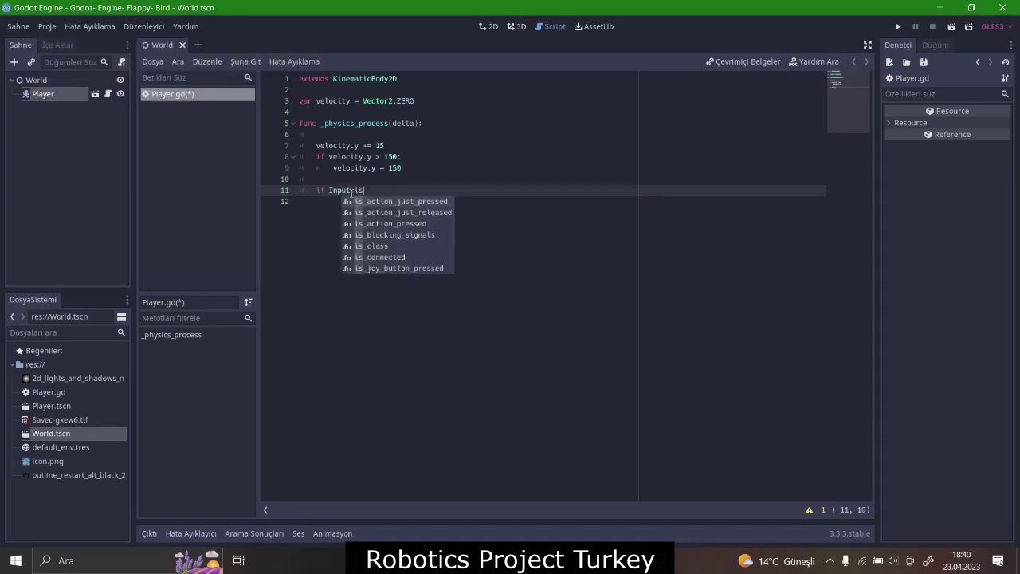
pyautogui.write('_key')
pyautogui.press('Return')
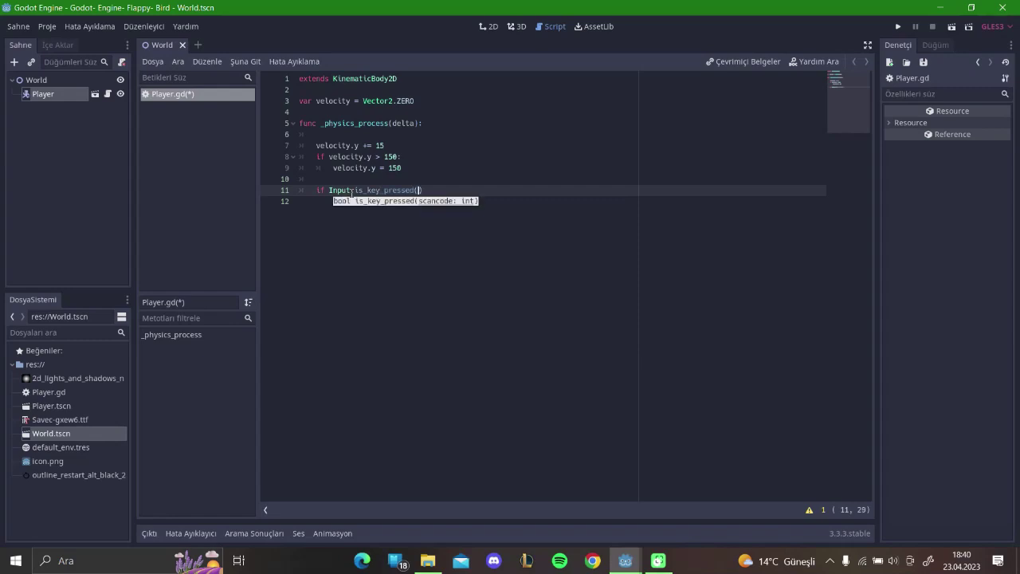
pyautogui.press('capslock')
pyautogui.write('LEY')
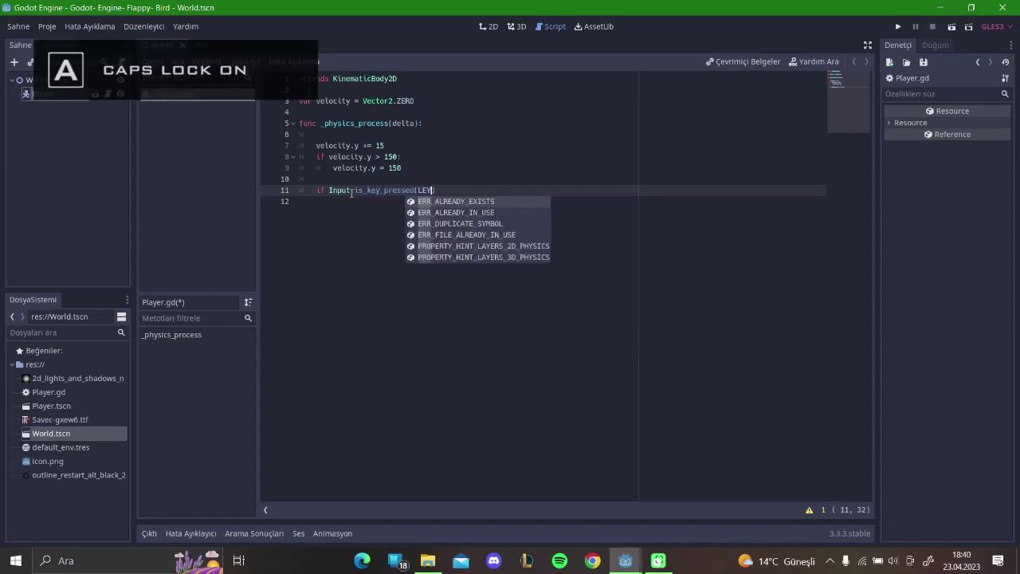
pyautogui.press('BackSpace')
pyautogui.press('BackSpace')
pyautogui.write('KEY_')
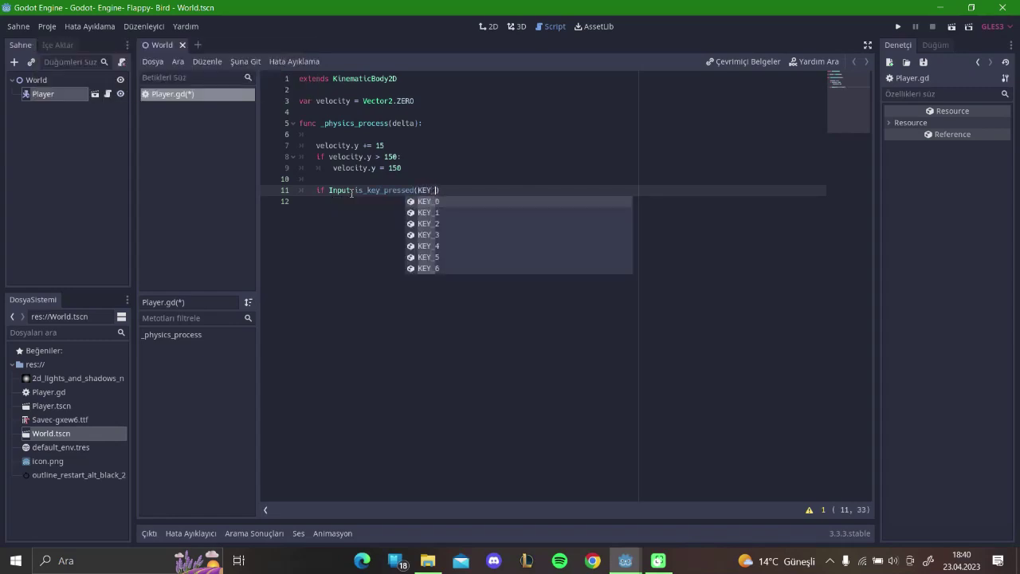
pyautogui.write('SPACE):')
# Put velocity.y = -150 indented under the space-key check and save the script
pyautogui.press('Return')
pyautogui.press('capslock')
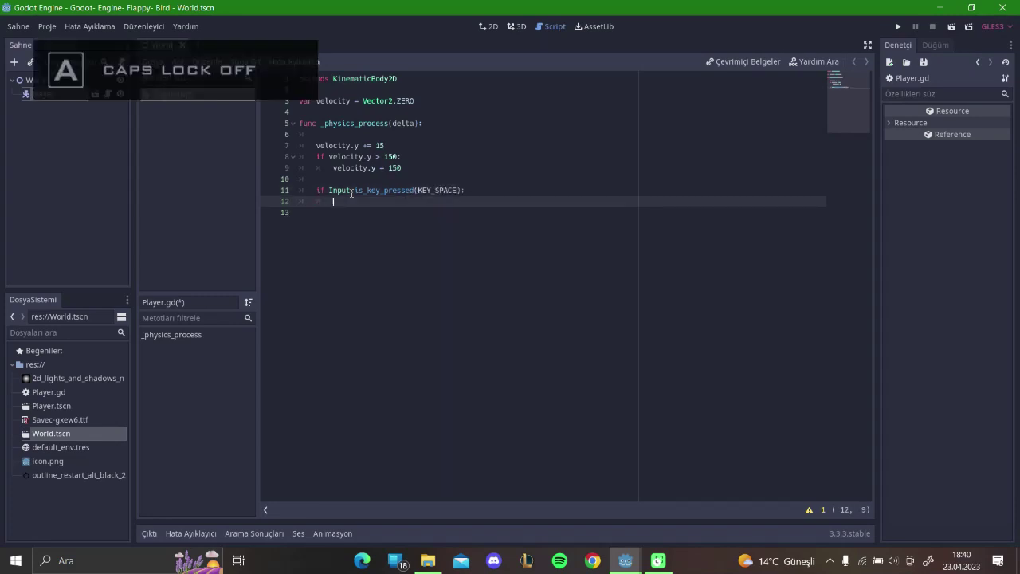
pyautogui.click(349, 211)
pyautogui.click(347, 203)
pyautogui.write('velocity.y = -150')
pyautogui.hotkey('ctrl', 's')
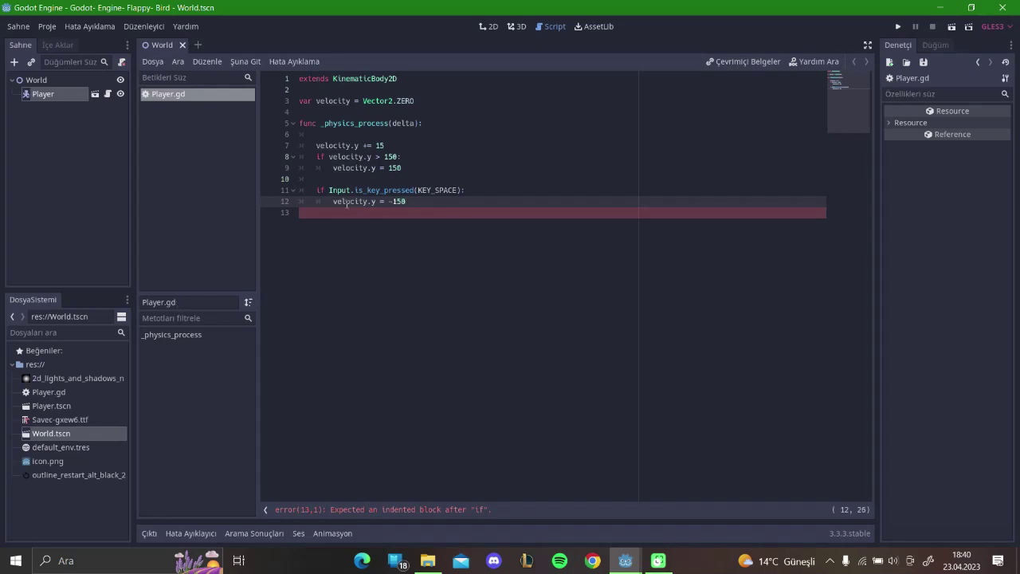
# Review the gravity, speed-cap and jump lines, then add a new line after the jump code
pyautogui.click(374, 168)
pyautogui.click(431, 146)
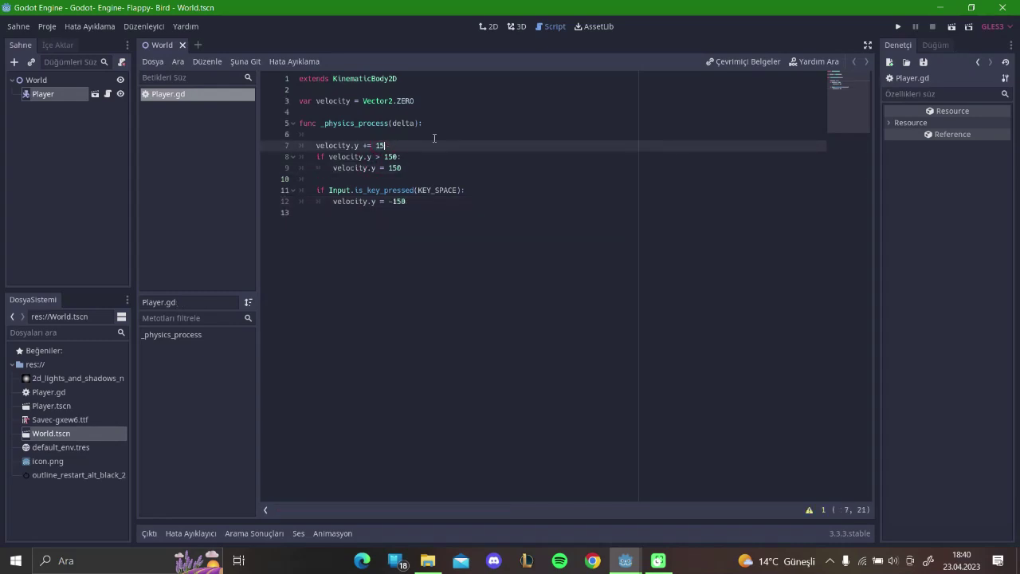
pyautogui.click(380, 146)
pyautogui.click(373, 250)
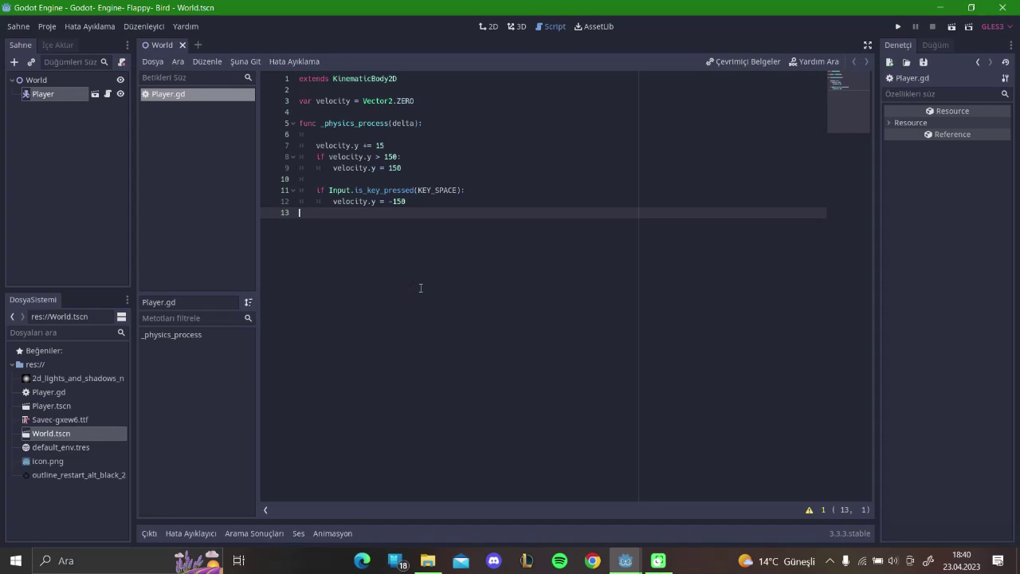
pyautogui.click(385, 157)
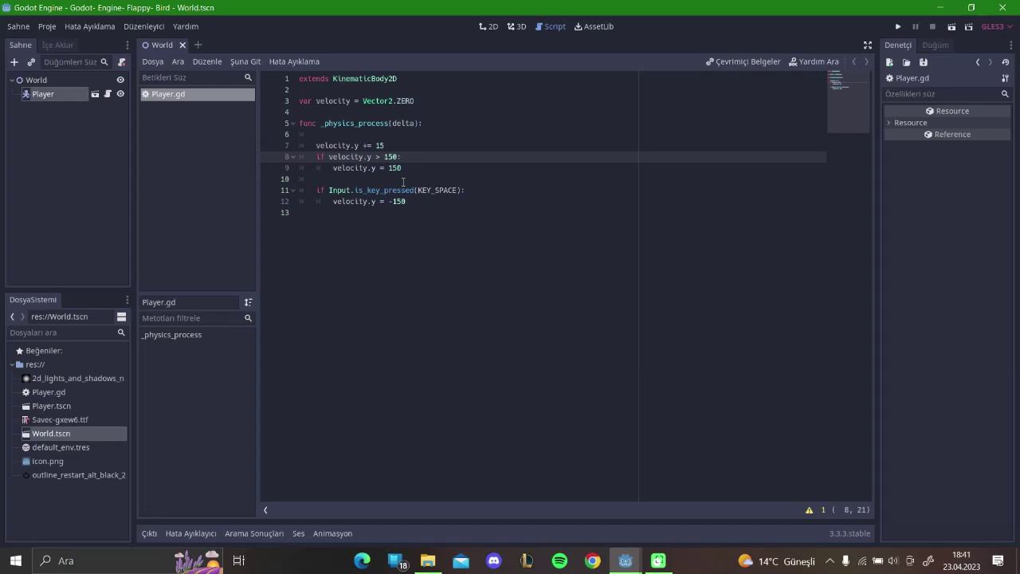
pyautogui.moveTo(427, 163); pyautogui.dragTo(311, 145)
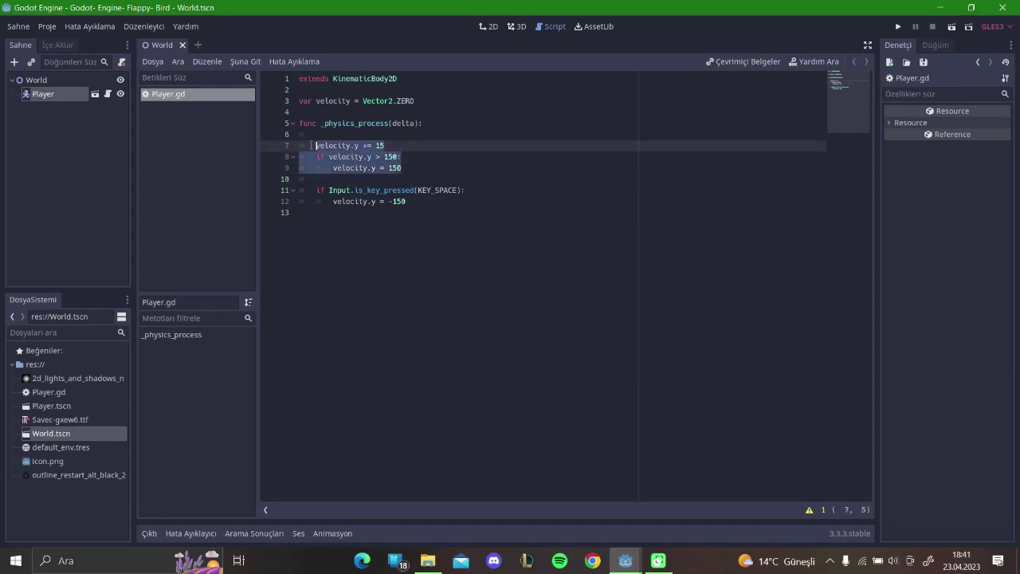
pyautogui.moveTo(315, 191); pyautogui.dragTo(471, 202)
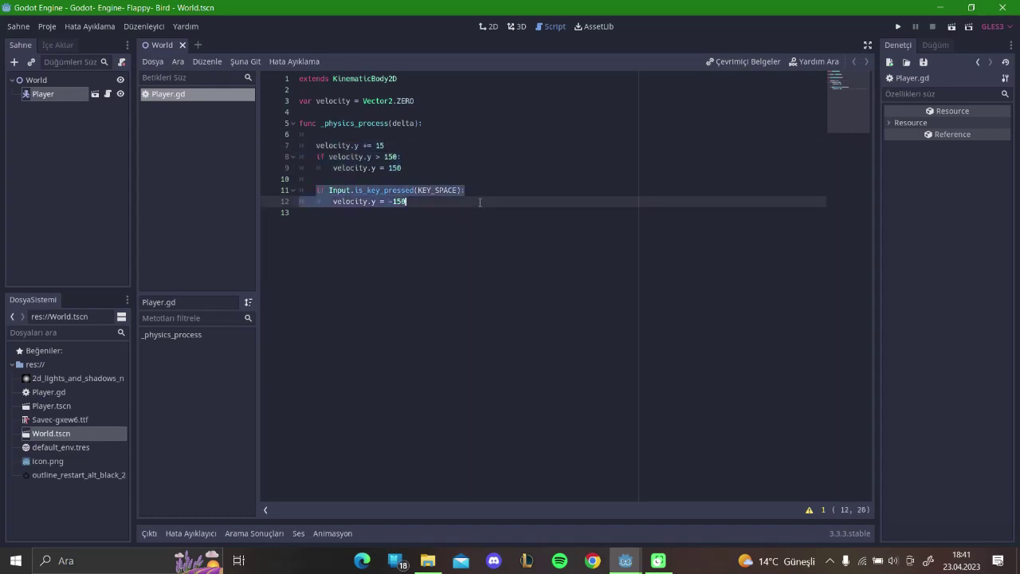
pyautogui.click(480, 203)
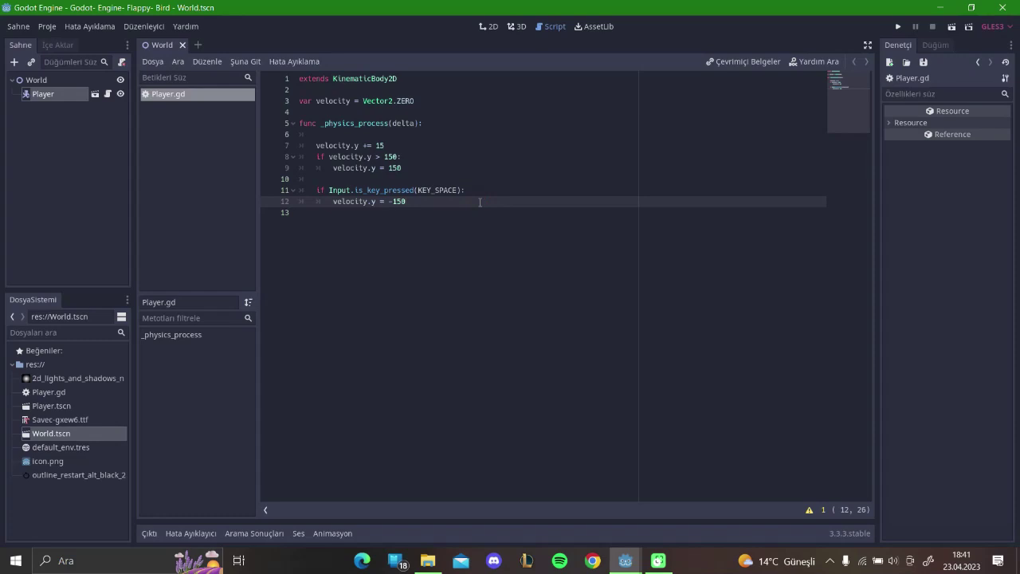
pyautogui.press('Return')
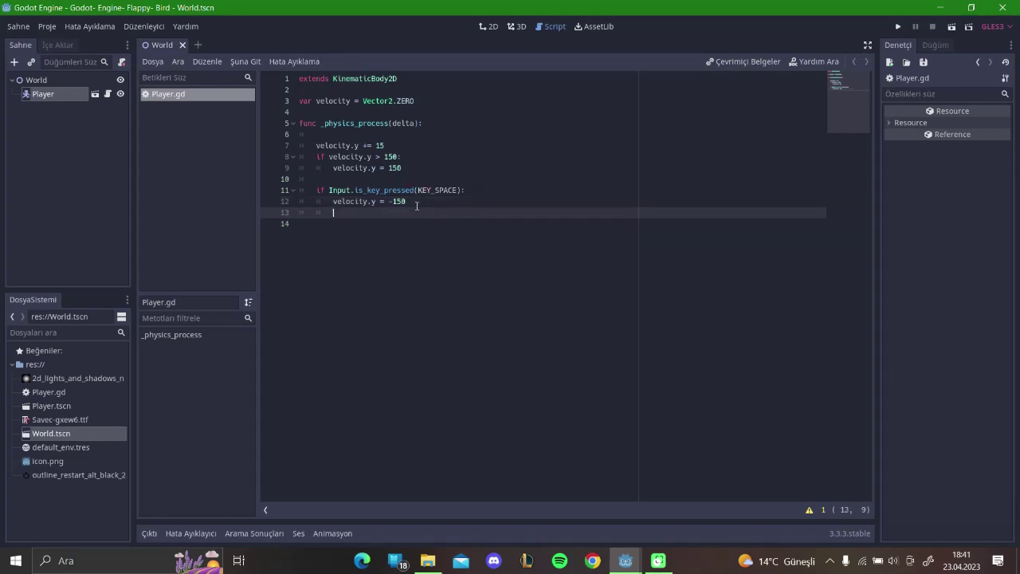
# Add move_and_slide(velocity) on line 14 of the physics step
pyautogui.press('Return')
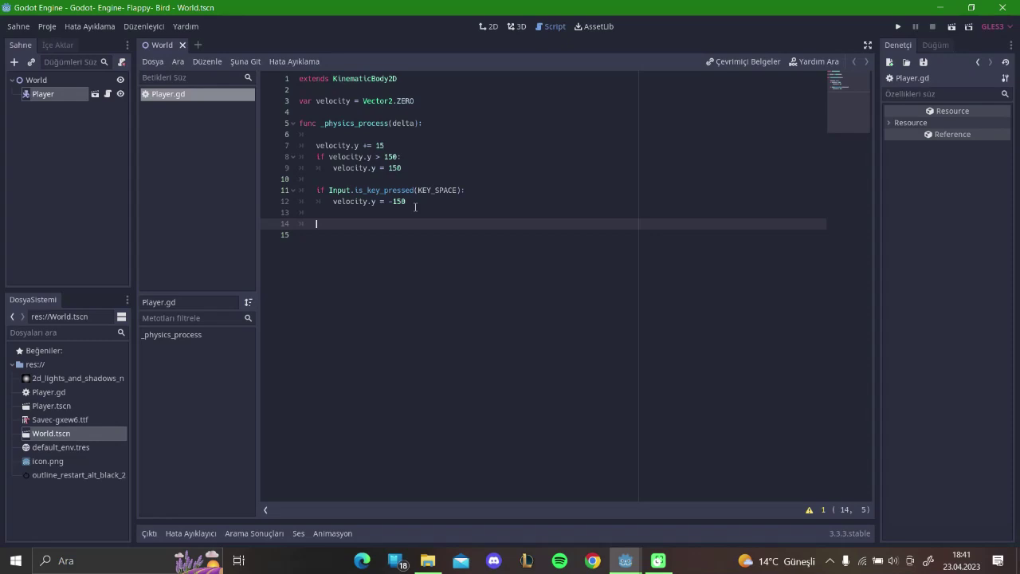
pyautogui.write('mo')
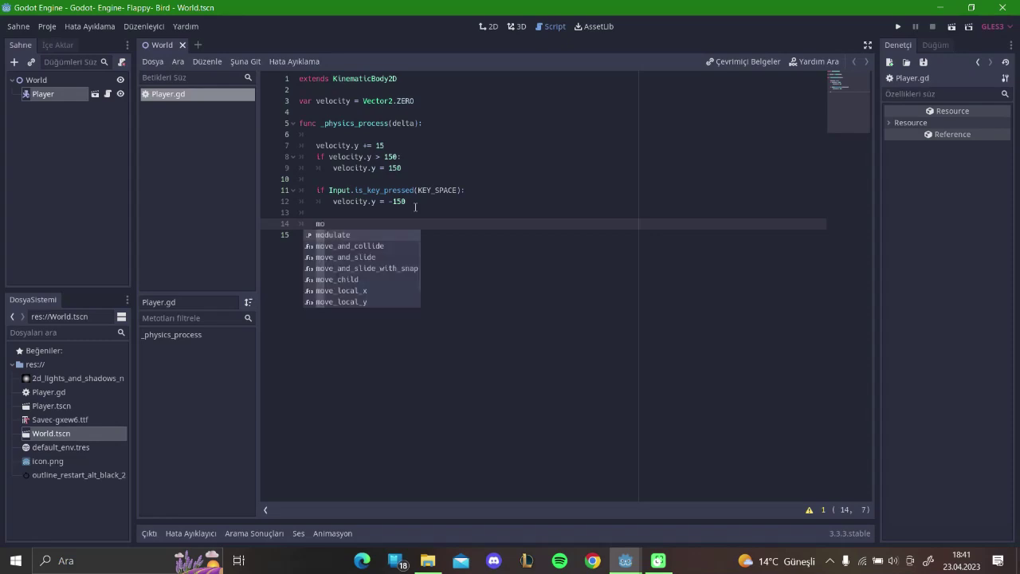
pyautogui.press('Down')
pyautogui.press('Return')
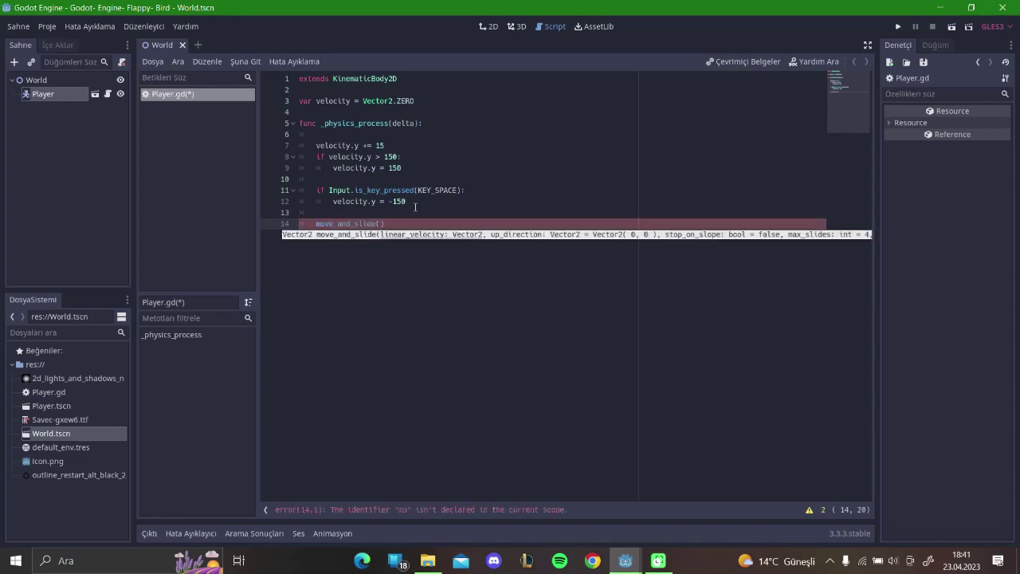
pyautogui.write('veloc')
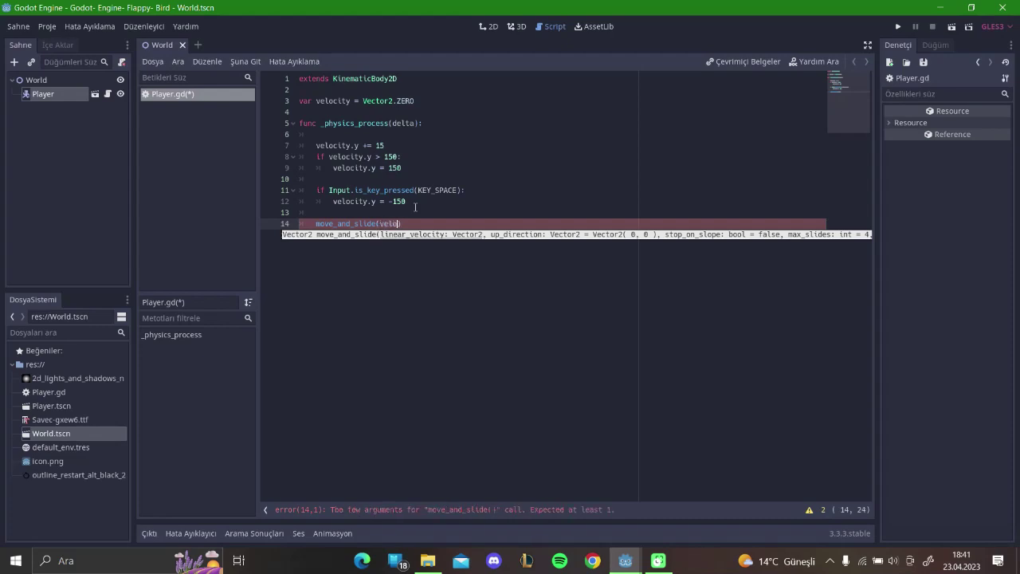
pyautogui.write('ity,')
pyautogui.press('capslock')
pyautogui.write('U')
pyautogui.press('capslock')
pyautogui.press('capslock')
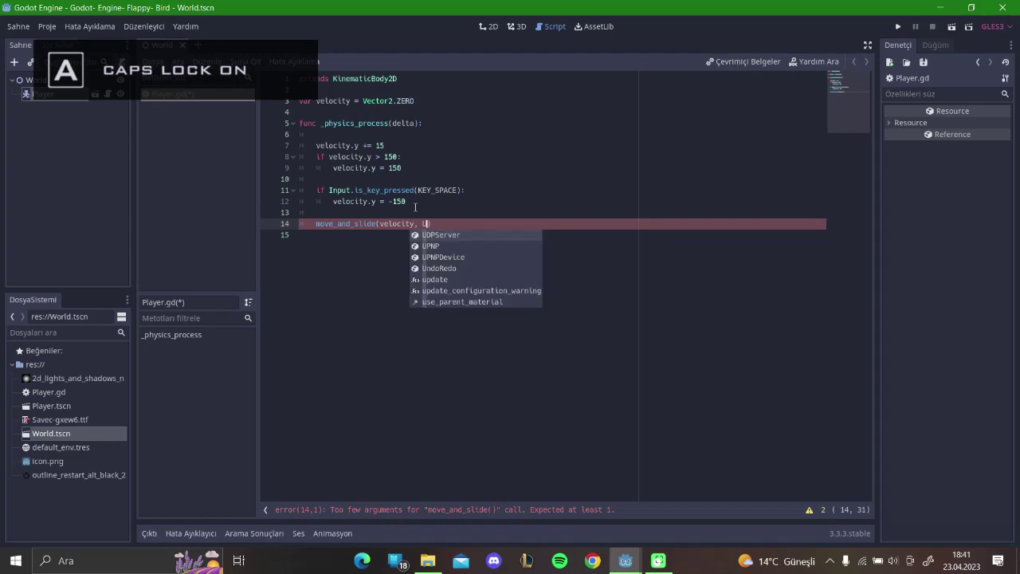
pyautogui.press('BackSpace')
pyautogui.press('BackSpace')
pyautogui.press('BackSpace')
pyautogui.press('capslock')
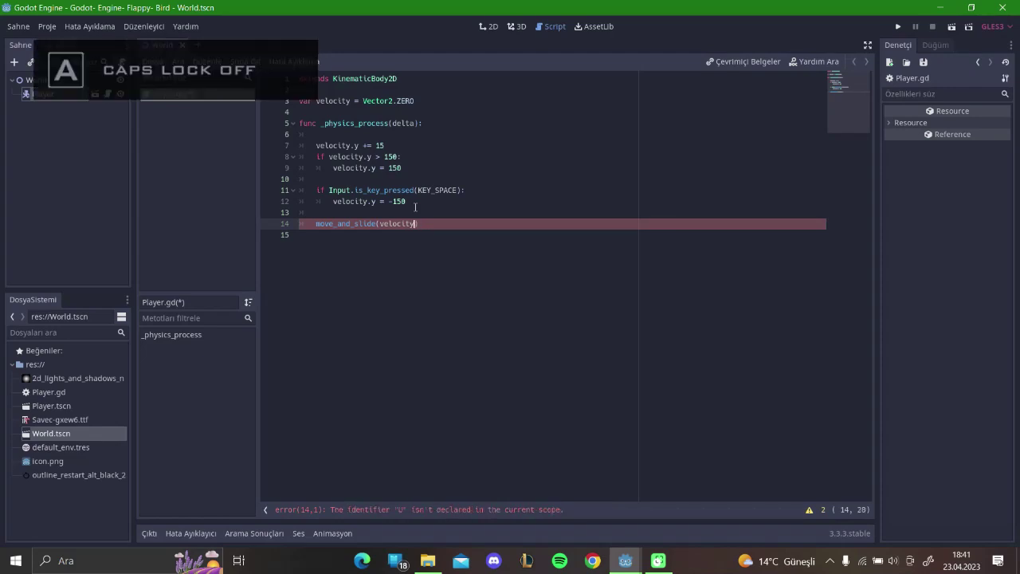
pyautogui.click(394, 265)
# Save Player.gd, run the project with F5, and choose to select a main scene
pyautogui.hotkey('ctrl', 's')
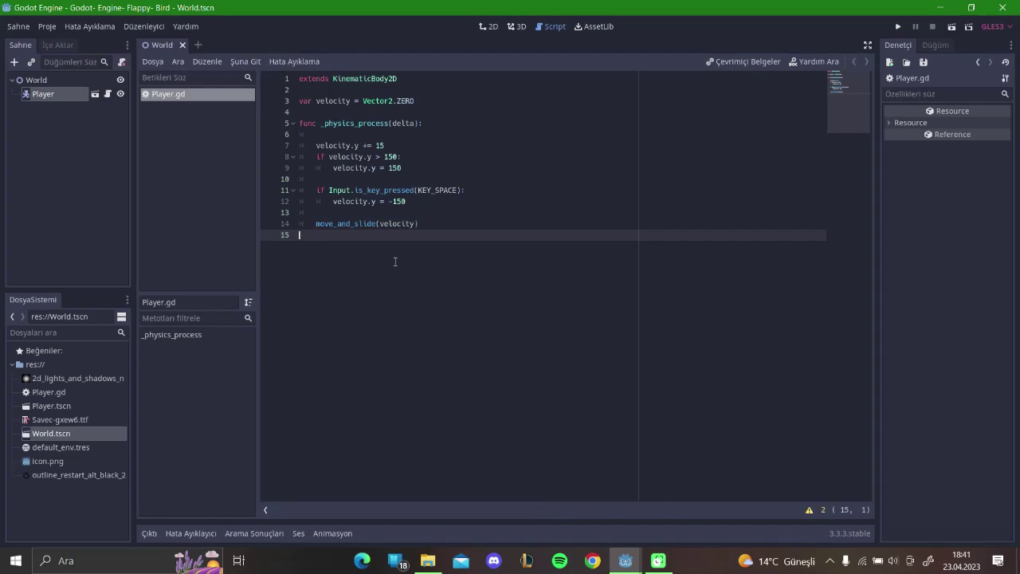
pyautogui.press('F5')
pyautogui.click(445, 297)
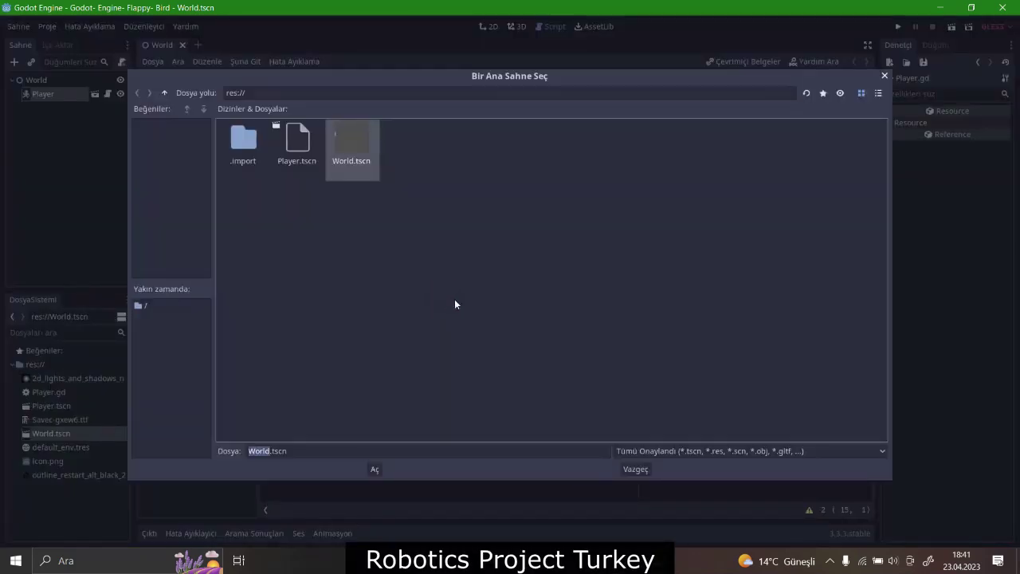
# Run World.tscn as the main scene, test jumps with Space, close the game, and select lines 7–14
pyautogui.click(374, 469)
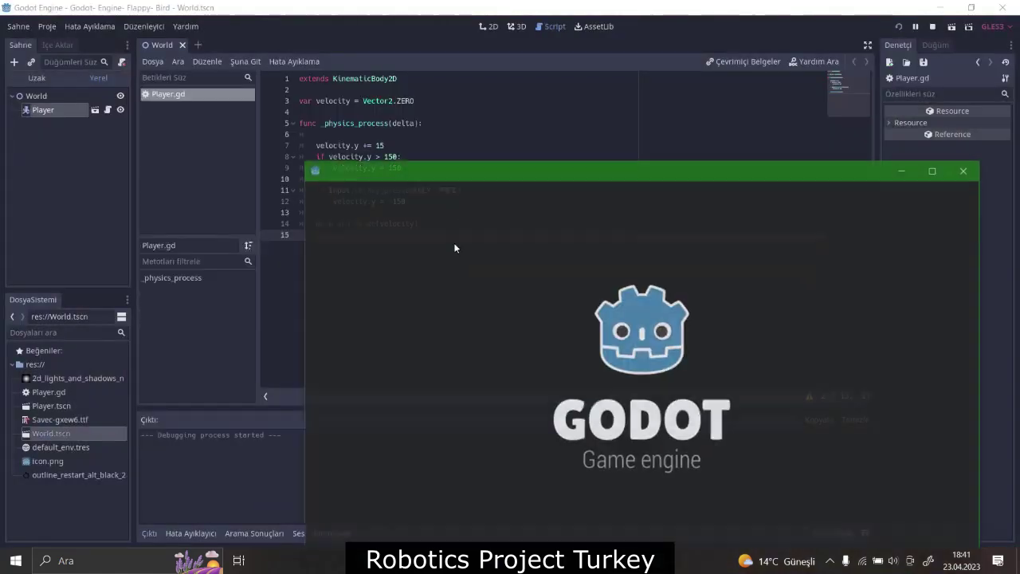
pyautogui.moveTo(445, 171); pyautogui.dragTo(410, 123)
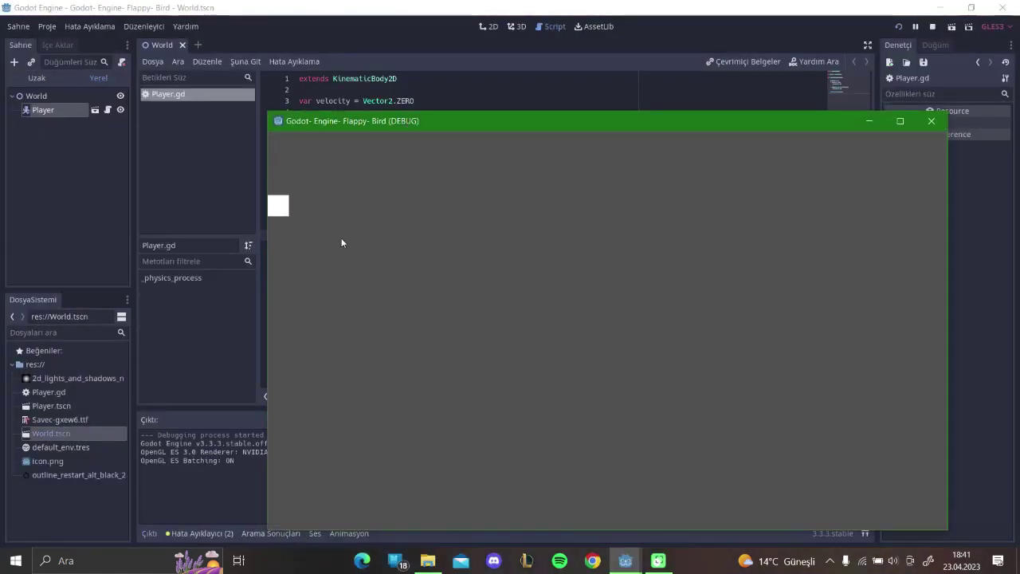
pyautogui.press('space')
pyautogui.press('space')
pyautogui.press('space')
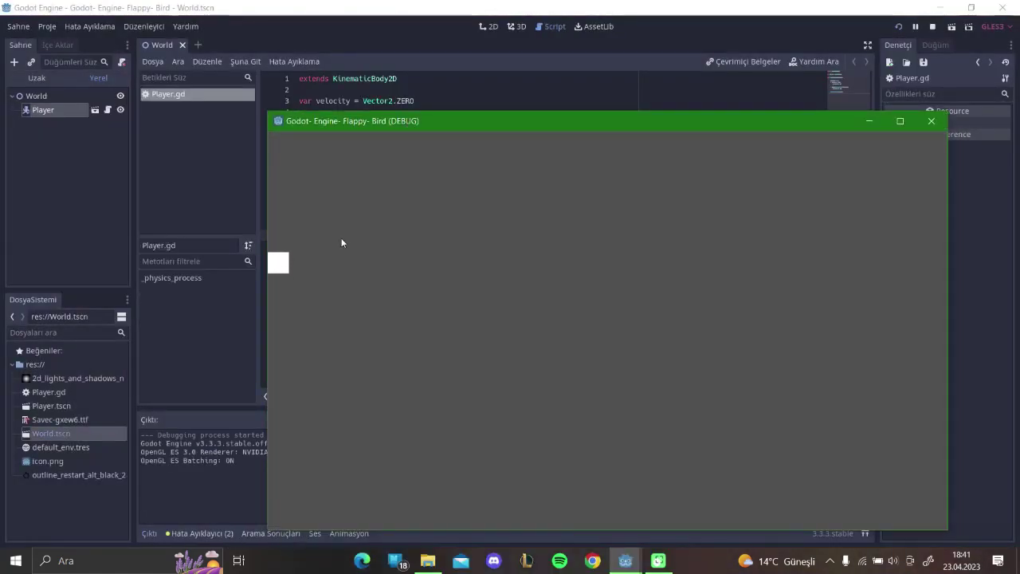
pyautogui.press('space')
pyautogui.press('space')
pyautogui.press('space')
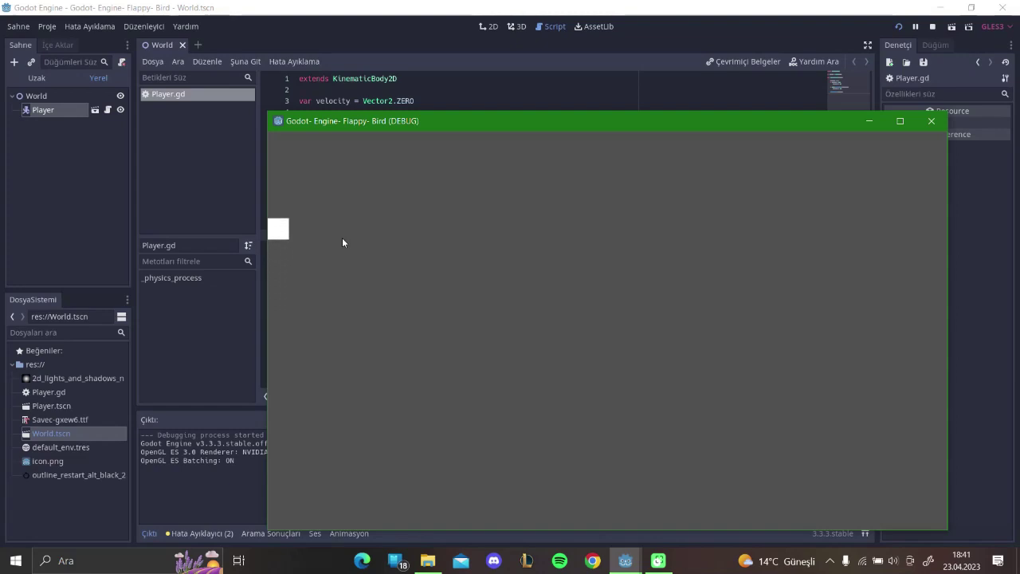
pyautogui.press('space')
pyautogui.press('space')
pyautogui.press('space')
pyautogui.press('space')
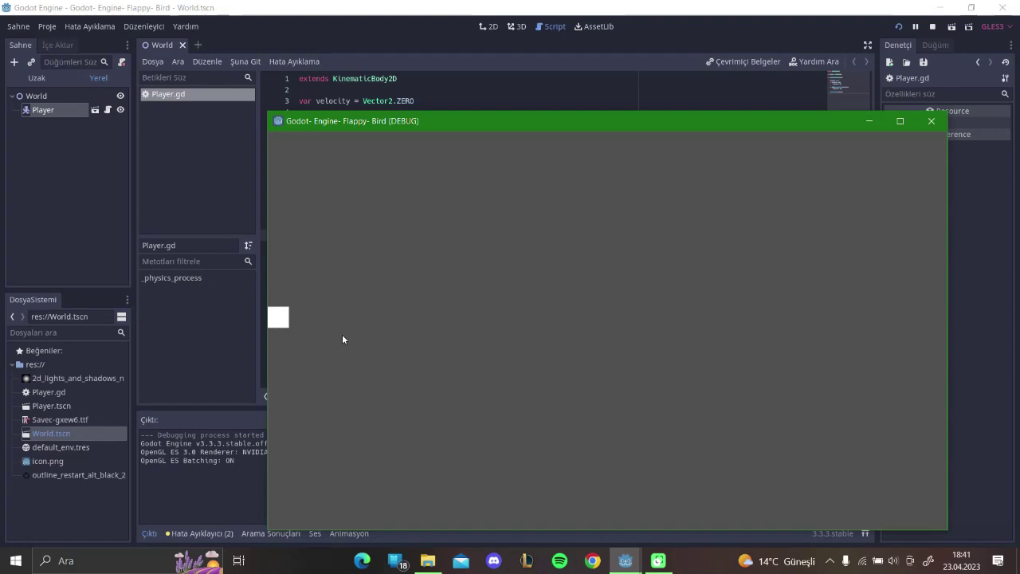
pyautogui.press('space')
pyautogui.press('space')
pyautogui.press('space')
pyautogui.press('space')
pyautogui.press('space')
pyautogui.press('space')
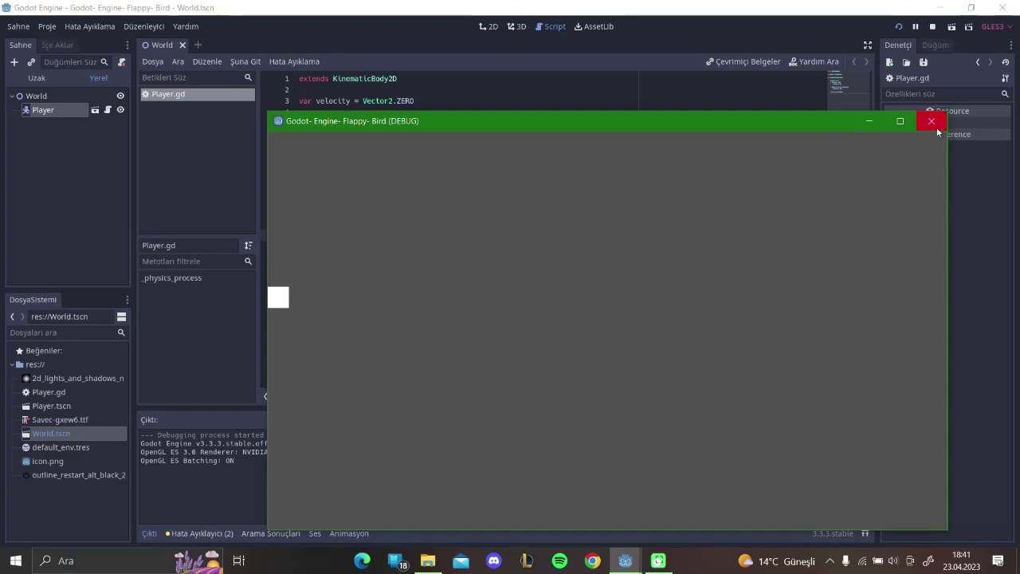
pyautogui.click(932, 121)
pyautogui.moveTo(476, 224); pyautogui.dragTo(317, 145)
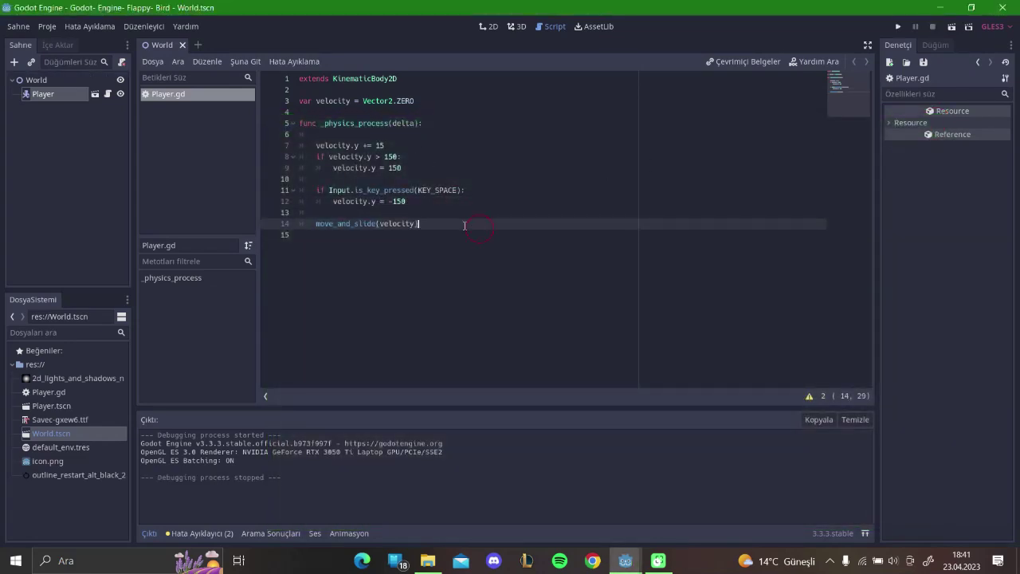
# In the 2D view, add a Camera2D node as a child of Player
pyautogui.click(316, 145)
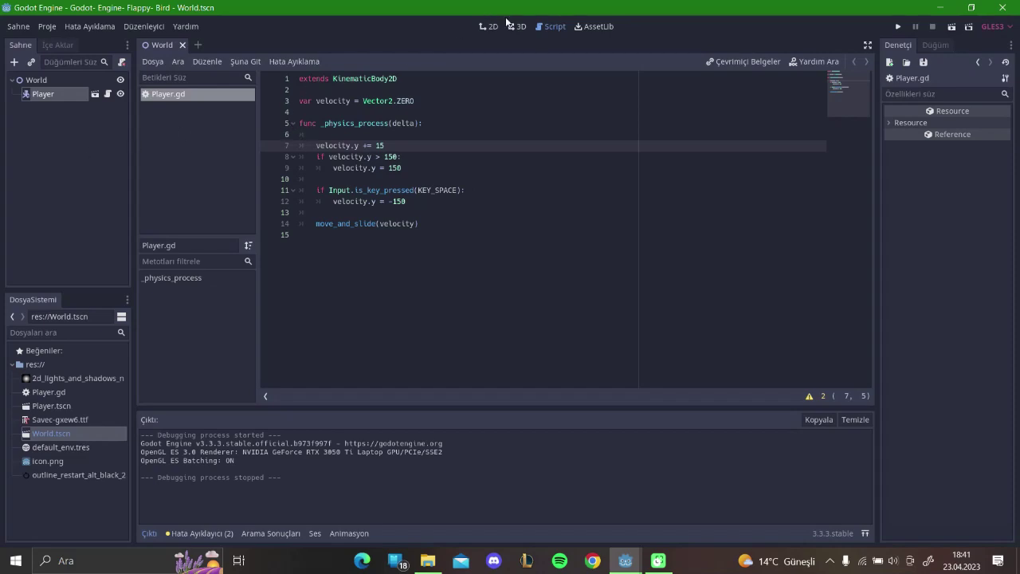
pyautogui.click(437, 203)
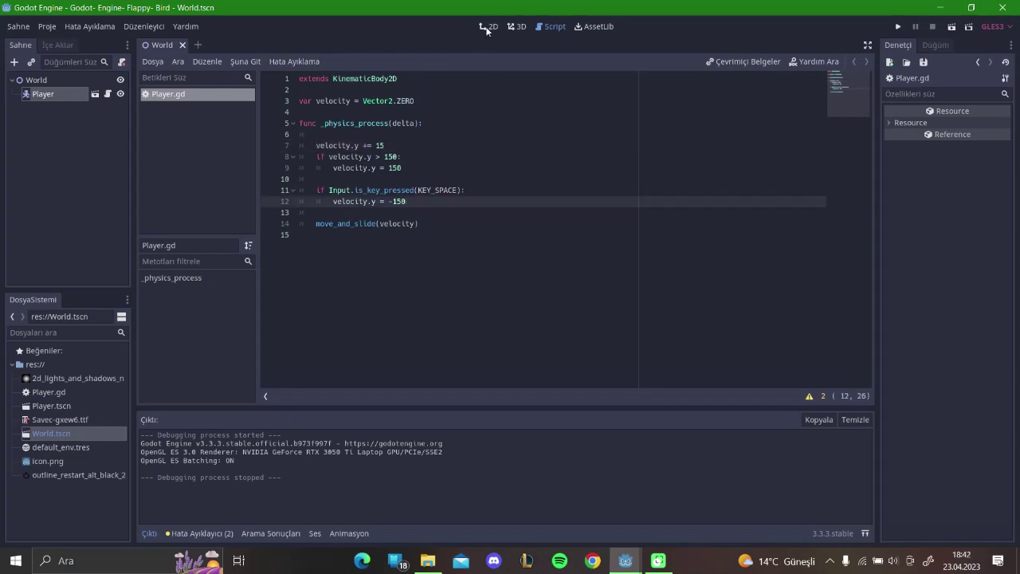
pyautogui.click(488, 28)
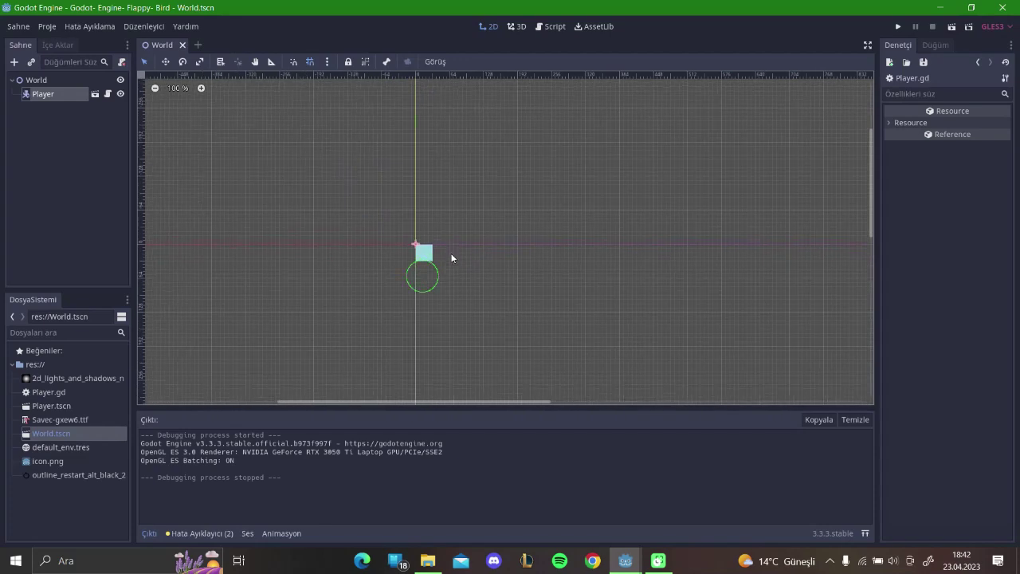
pyautogui.moveTo(510, 264); pyautogui.dragTo(441, 227, button='middle')
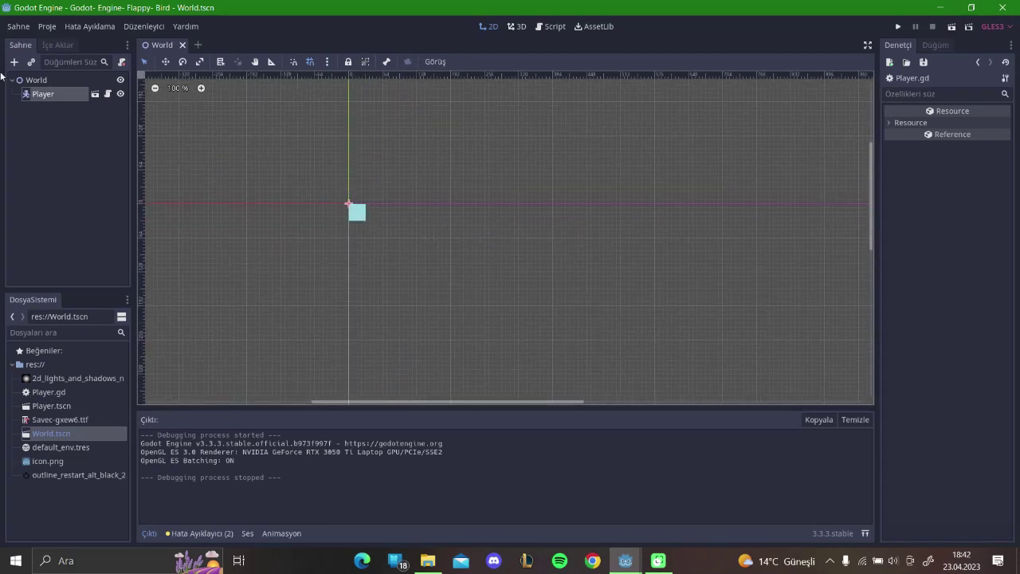
pyautogui.rightClick(36, 94)
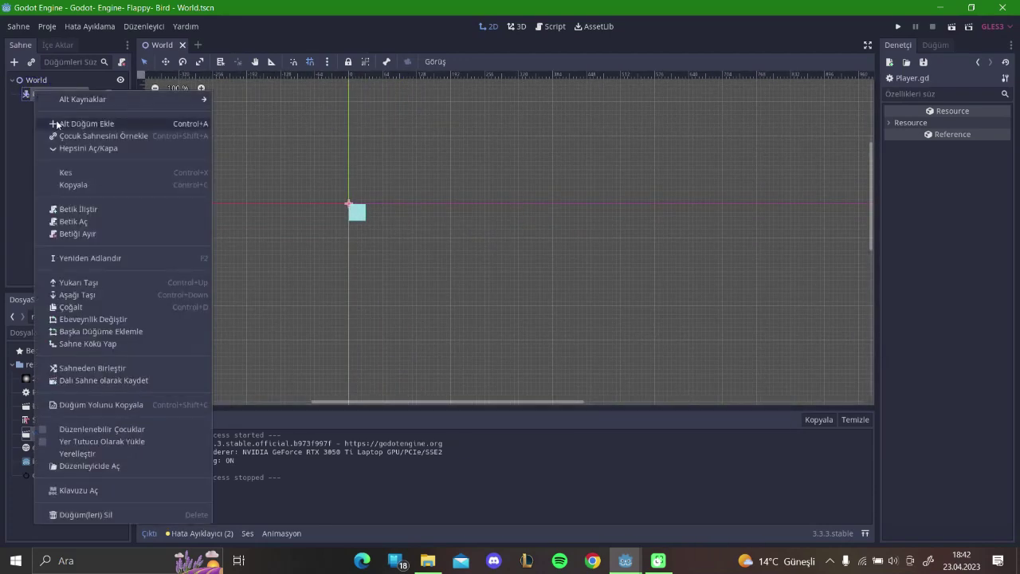
pyautogui.click(57, 124)
pyautogui.write('c')
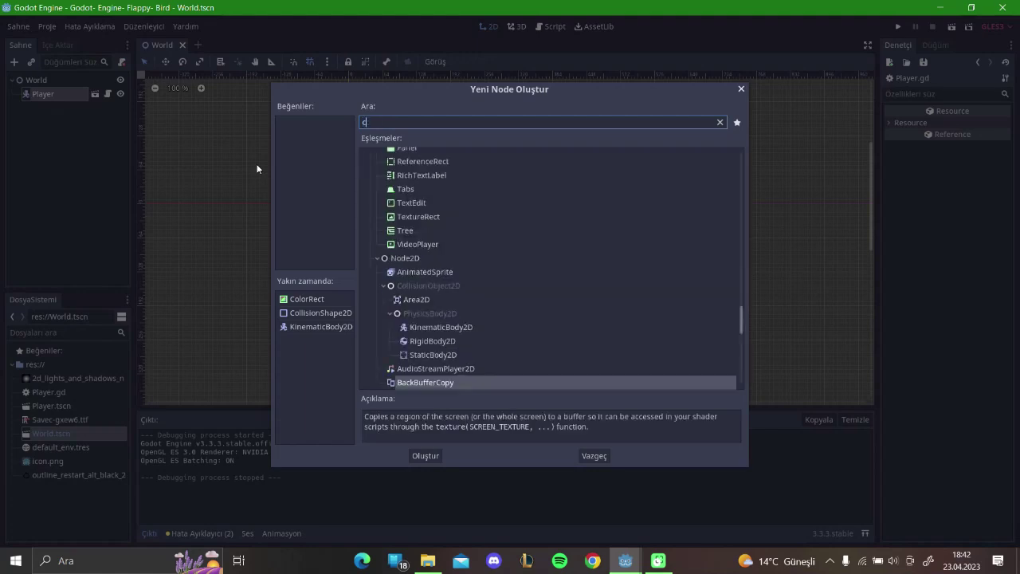
pyautogui.write('ame')
pyautogui.press('Return')
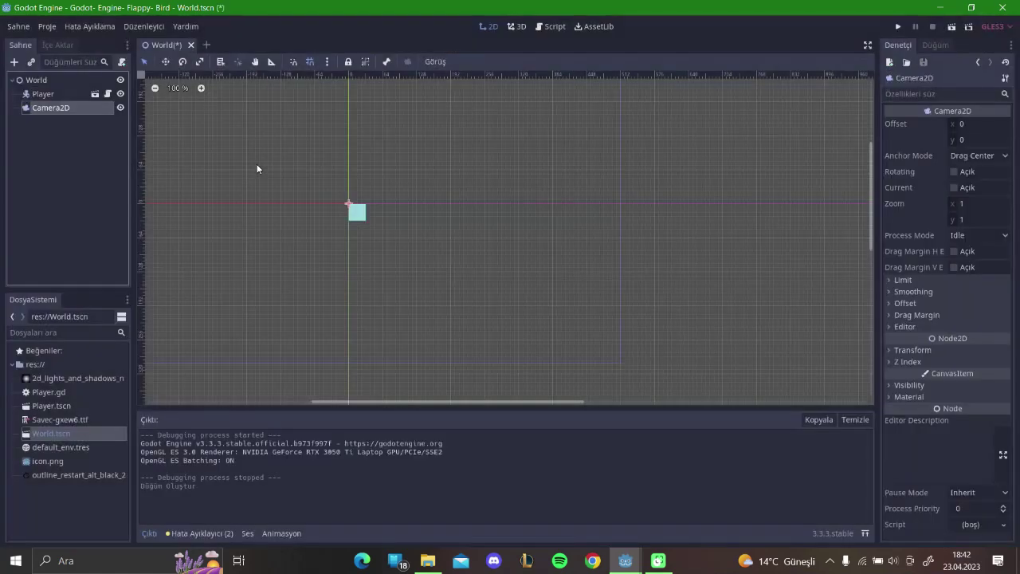
pyautogui.moveTo(48, 107); pyautogui.dragTo(44, 94)
pyautogui.click(55, 111)
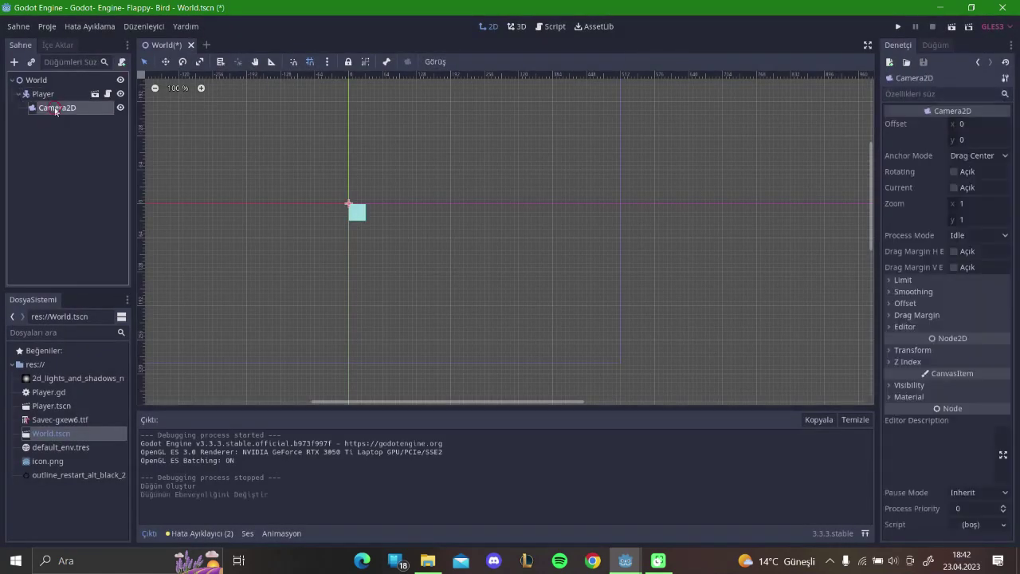
# Make the Camera2D current with zoom 0.5 × 0.5 and save the scene
pyautogui.click(954, 187)
pyautogui.scroll(-2, 368, 182)
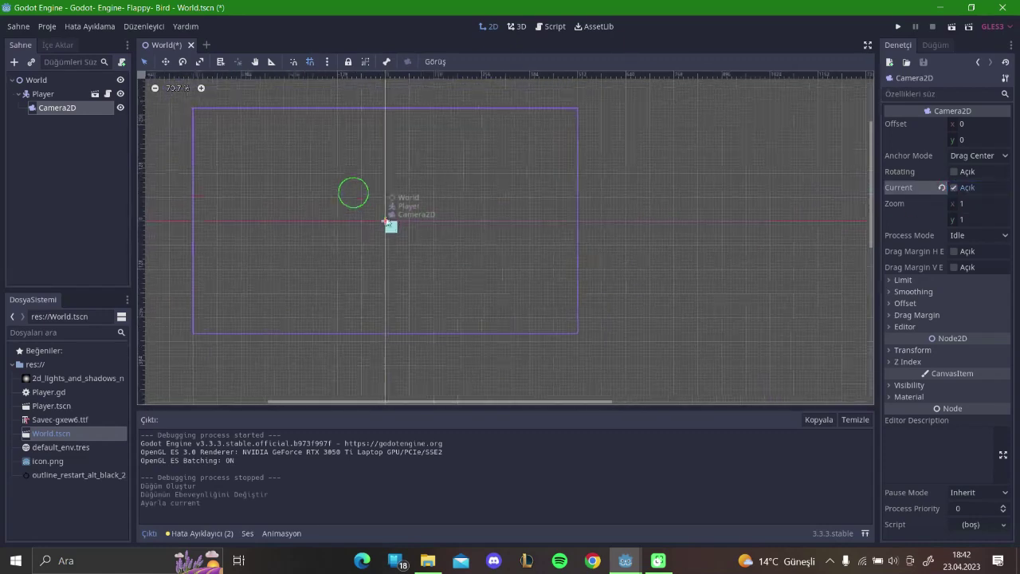
pyautogui.click(973, 205)
pyautogui.write('0.5')
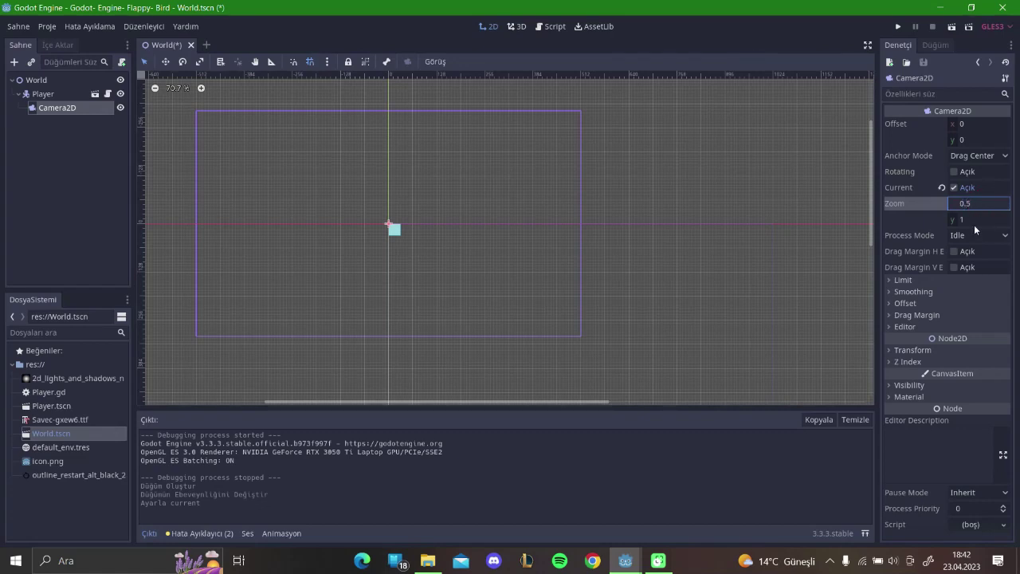
pyautogui.click(979, 220)
pyautogui.write('5')
pyautogui.press('Return')
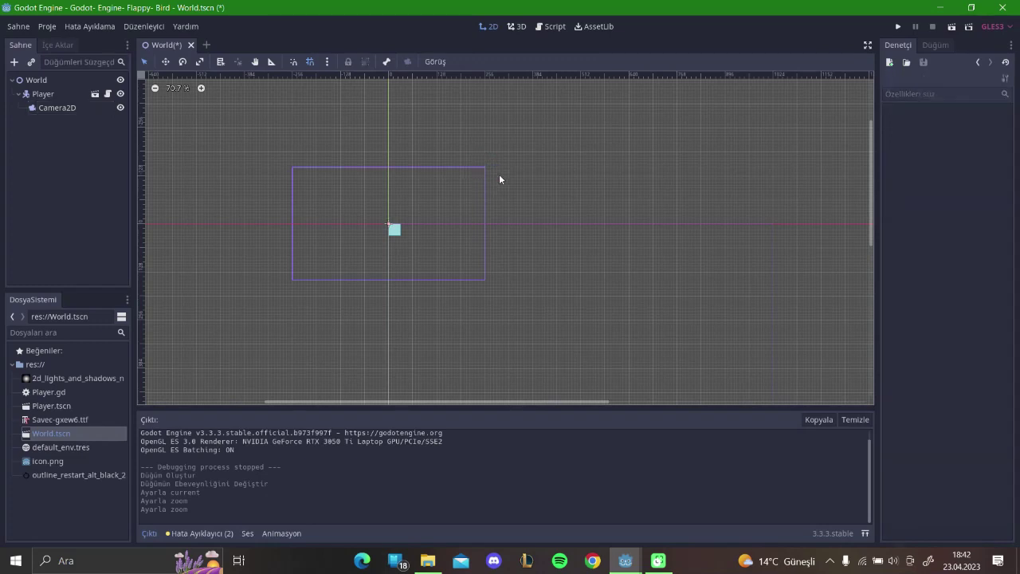
pyautogui.click(71, 108)
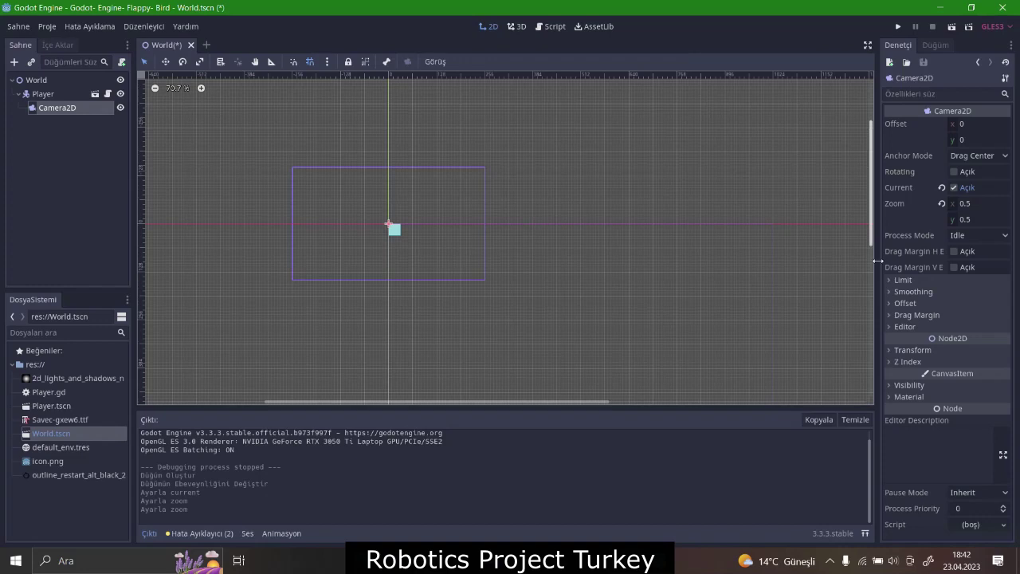
pyautogui.click(905, 292)
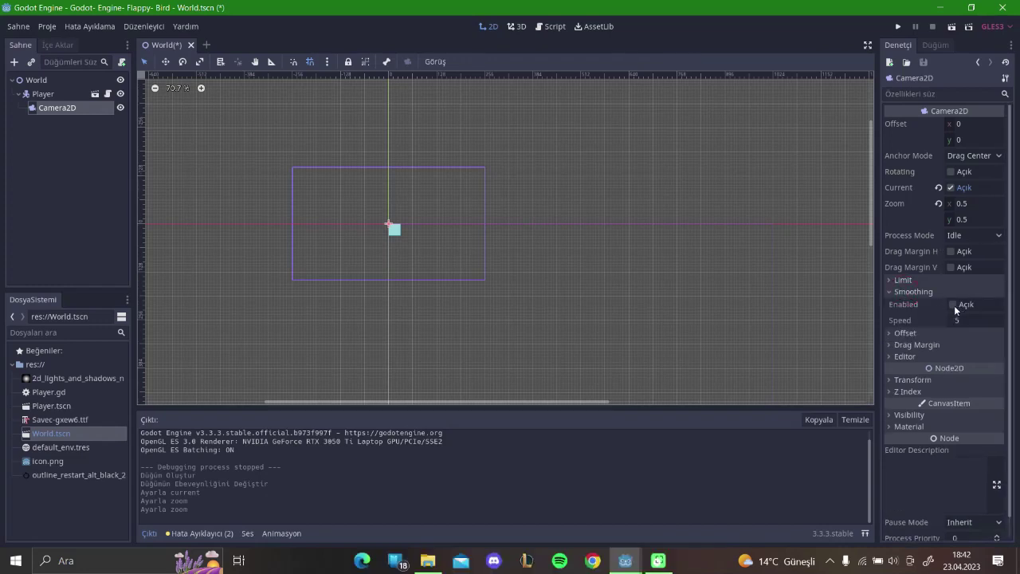
pyautogui.hotkey('ctrl', 's')
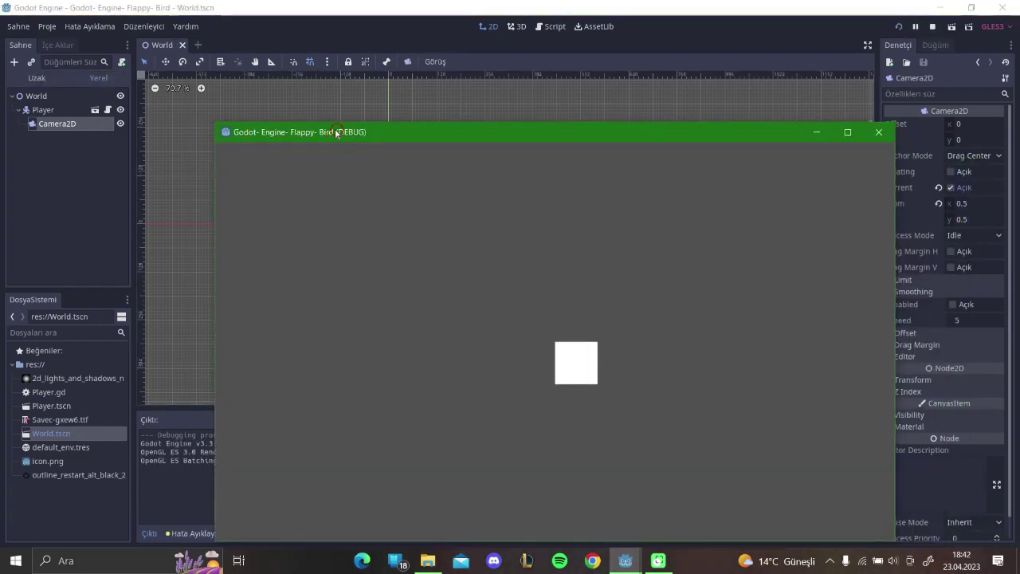
# Enable Camera2D smoothing, then test-run the game with F5 and close it
pyautogui.moveTo(336, 133); pyautogui.dragTo(289, 96)
pyautogui.click(844, 98)
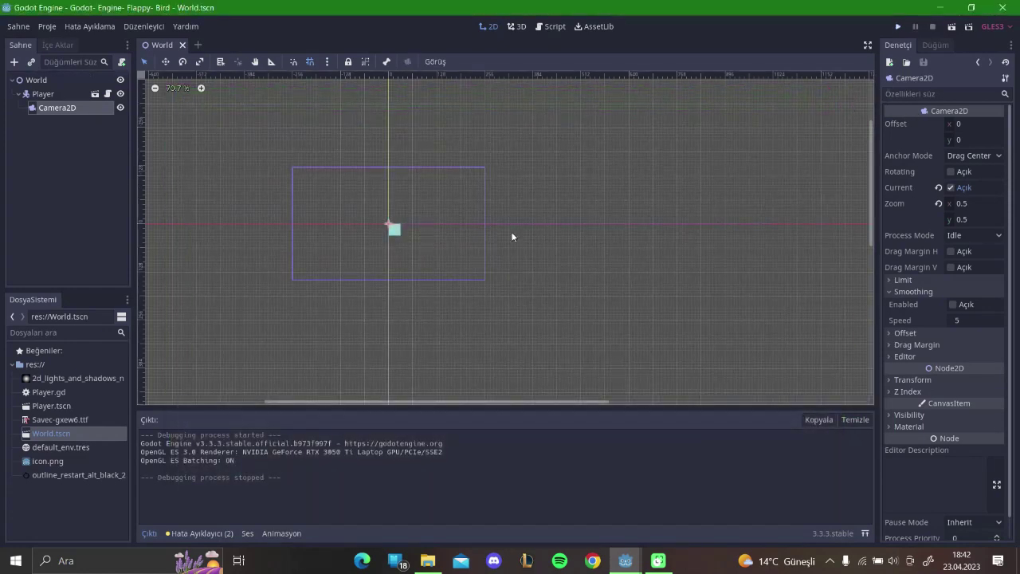
pyautogui.click(953, 304)
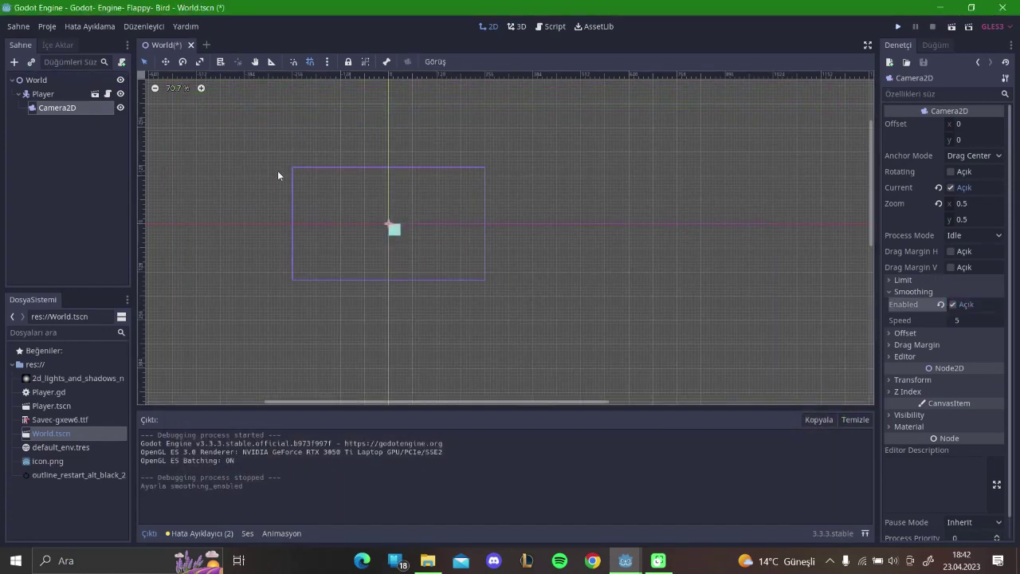
pyautogui.press('F5')
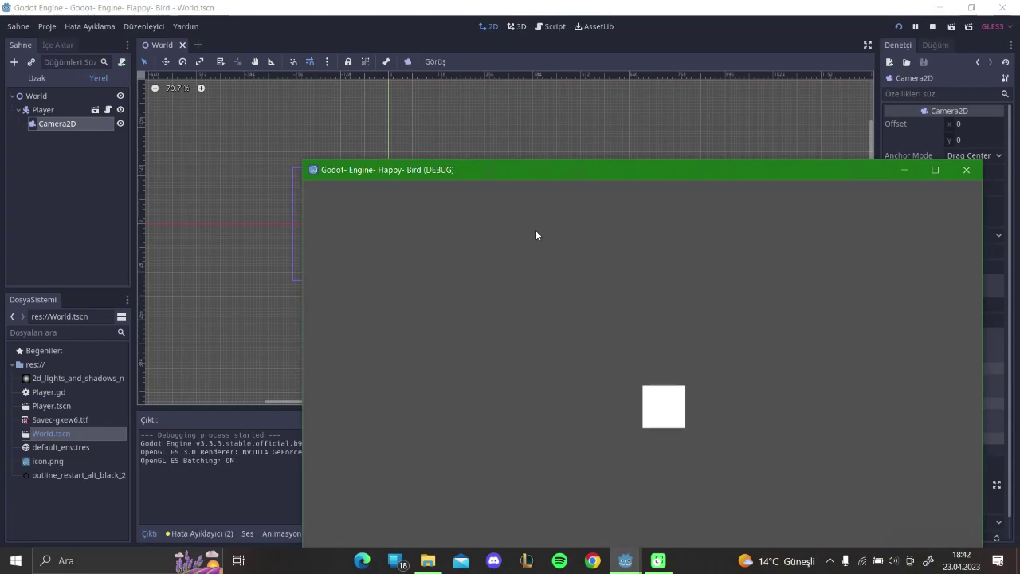
pyautogui.moveTo(542, 169); pyautogui.dragTo(458, 120)
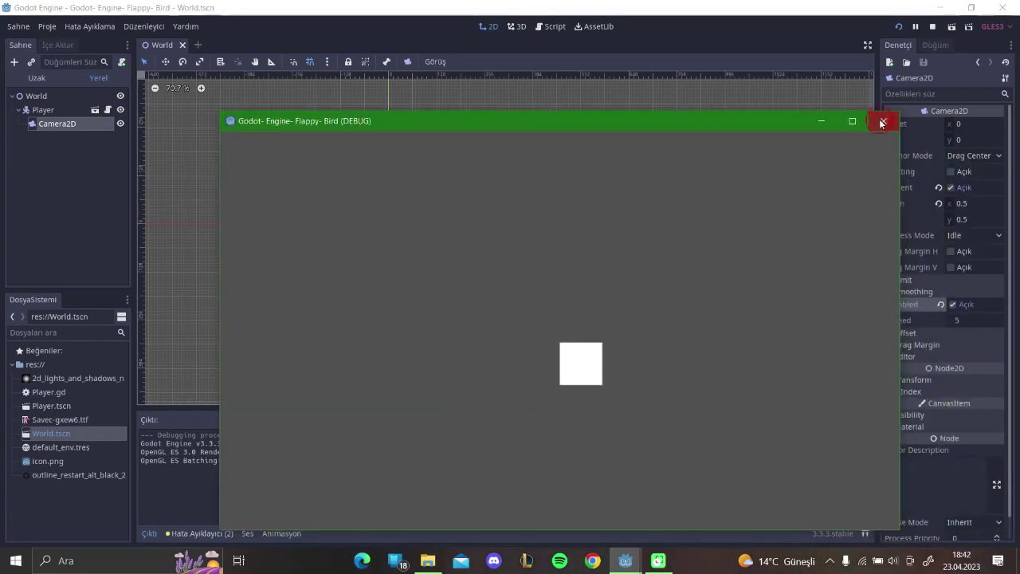
pyautogui.click(883, 123)
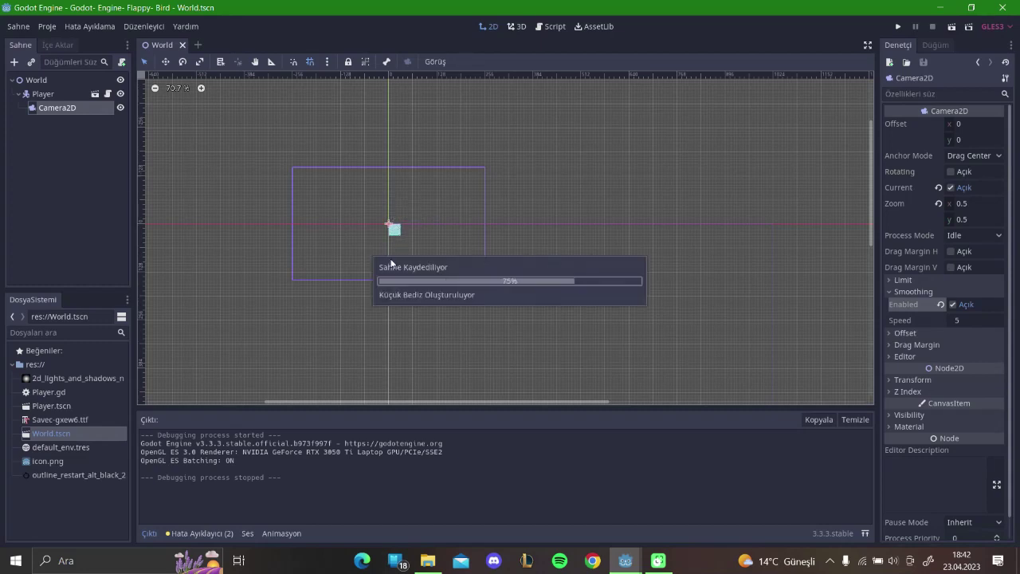
# Open the Add Child Node dialog for the World node
pyautogui.rightClick(53, 83)
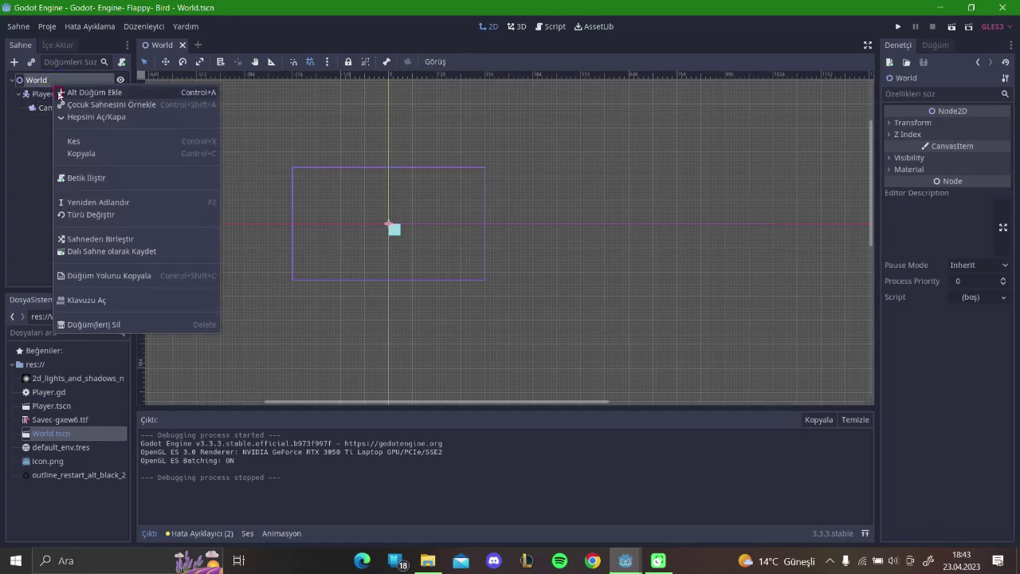
pyautogui.click(59, 94)
pyautogui.press('capslock')
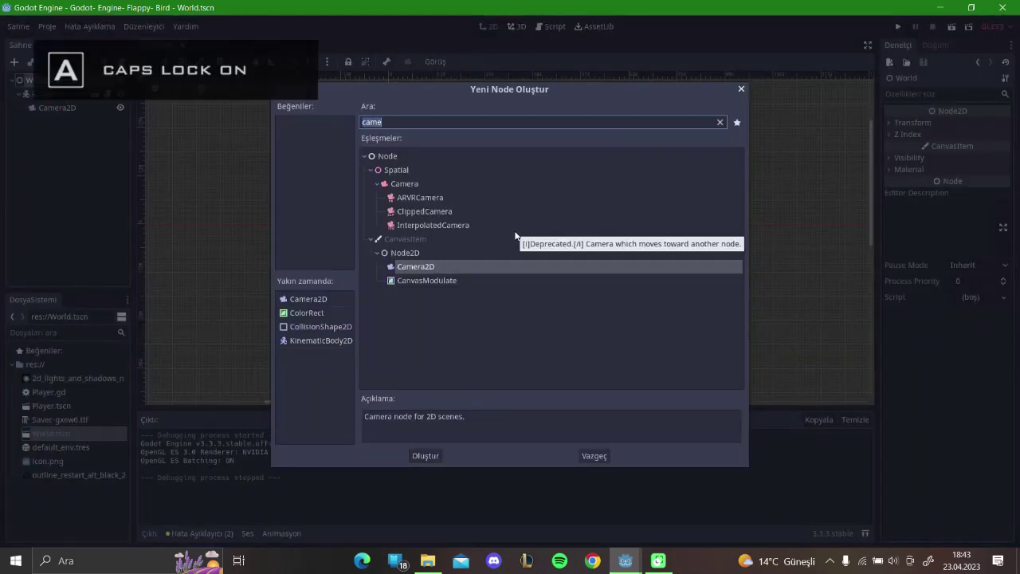
# Add a StaticBody2D under World and rename it Wall
pyautogui.write('A')
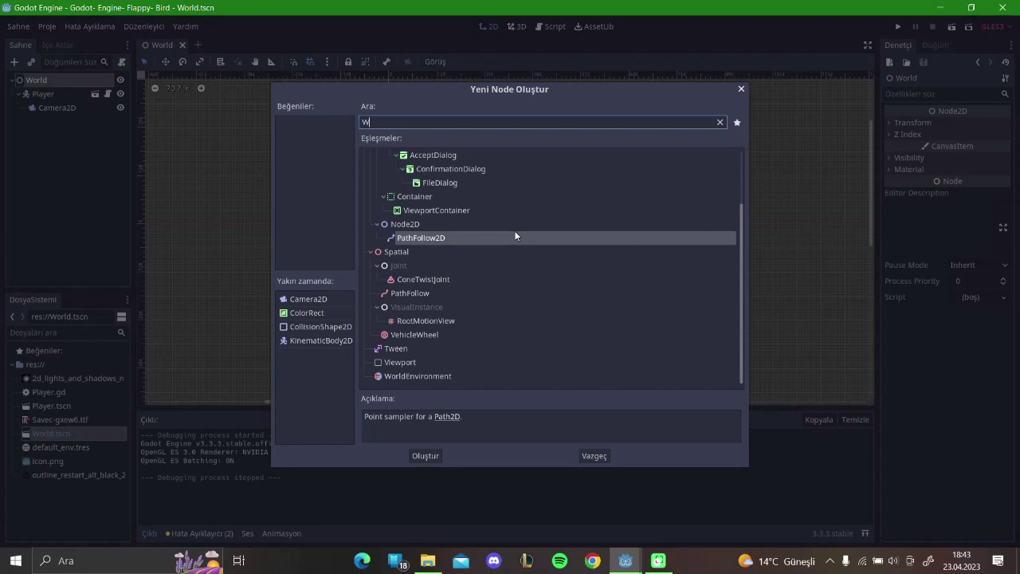
pyautogui.press('capslock')
pyautogui.press('BackSpace')
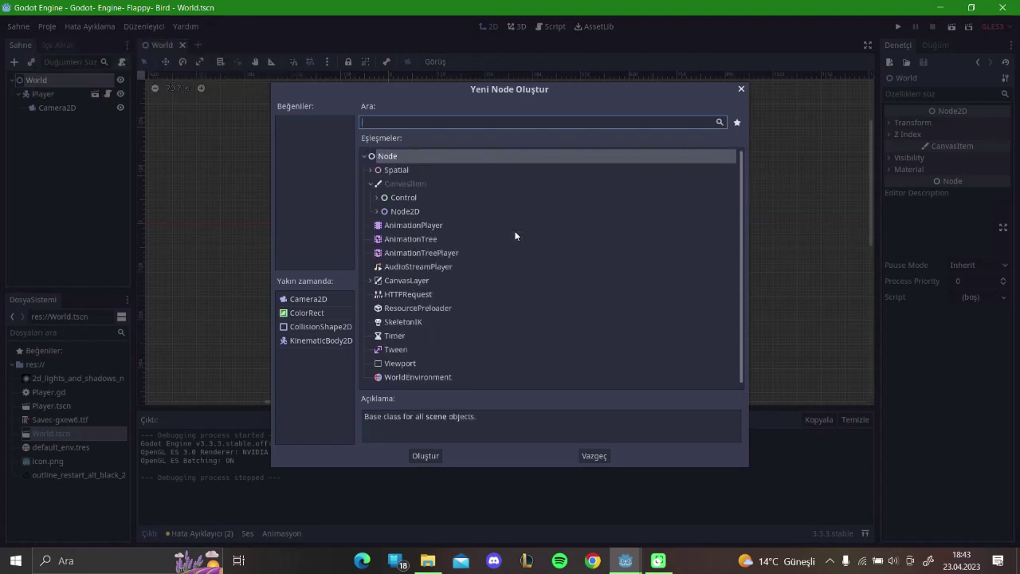
pyautogui.write('Stat')
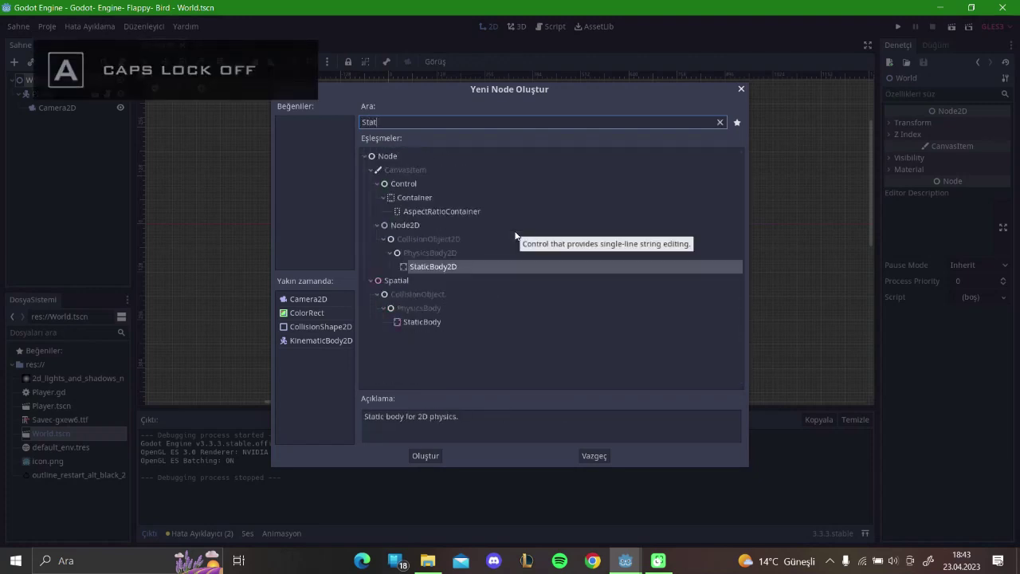
pyautogui.press('Return')
pyautogui.rightClick(44, 121)
pyautogui.doubleClick(38, 122)
pyautogui.press('capslock')
pyautogui.press('capslock')
pyautogui.write('W')
pyautogui.press('capslock')
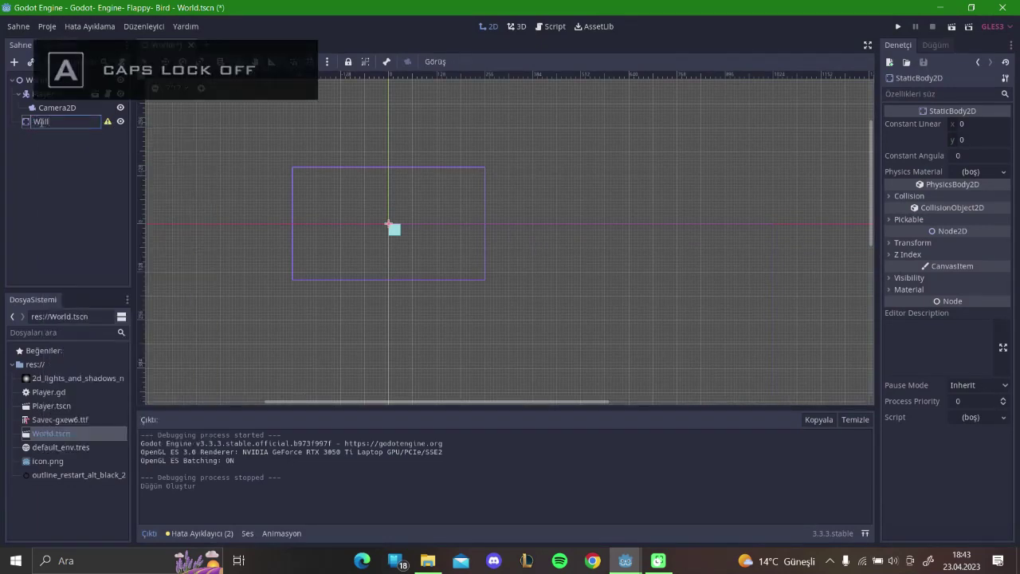
pyautogui.press('capslock')
pyautogui.press('capslock')
# Give Wall a CollisionShape2D child with a new RectangleShape2D shape
pyautogui.rightClick(43, 123)
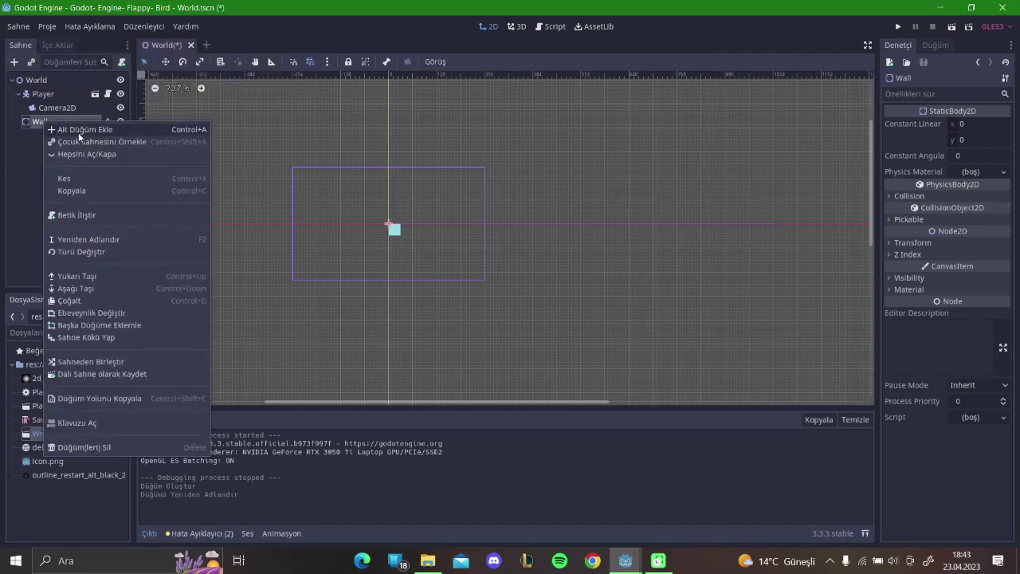
pyautogui.click(78, 133)
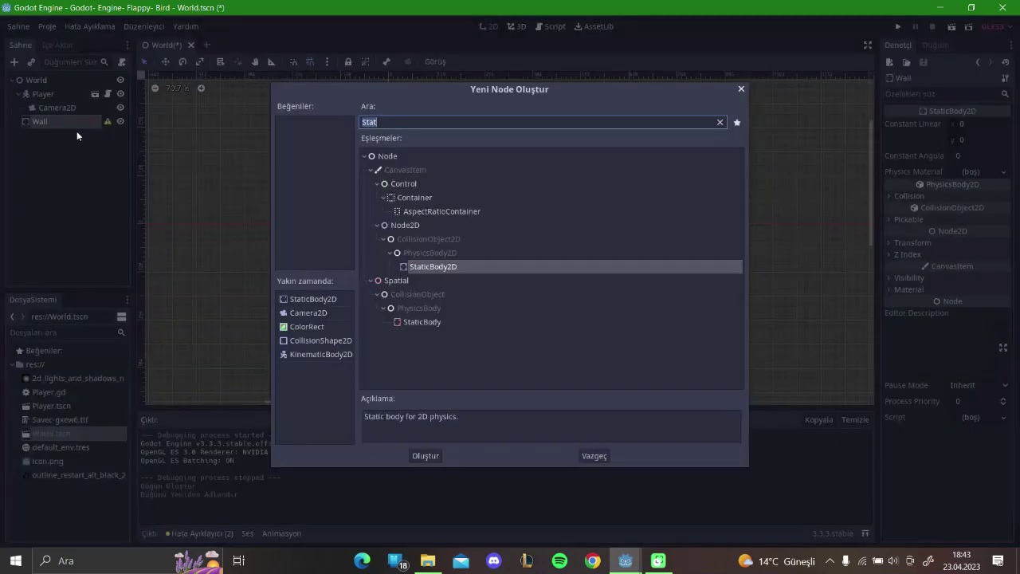
pyautogui.click(719, 122)
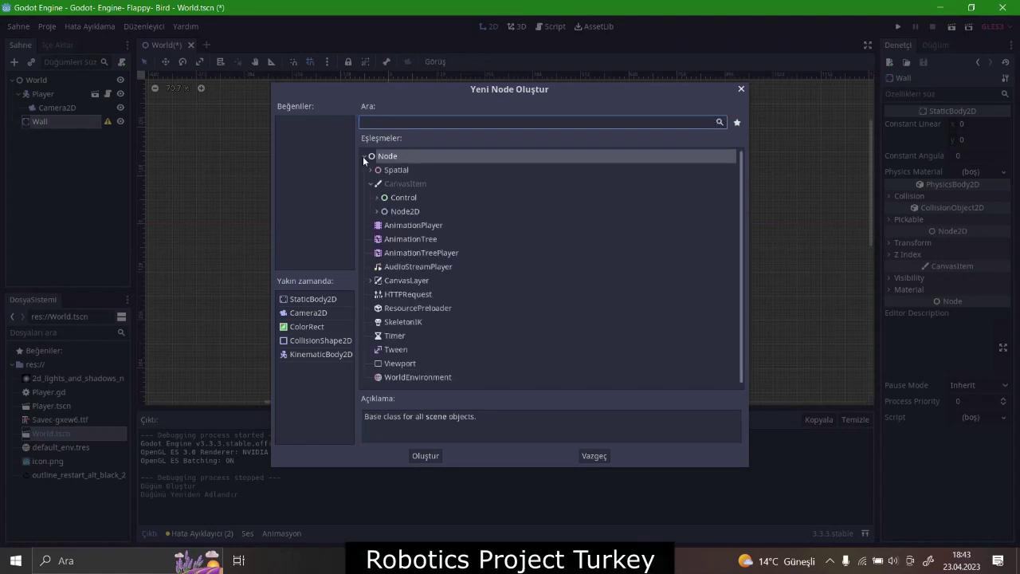
pyautogui.click(741, 91)
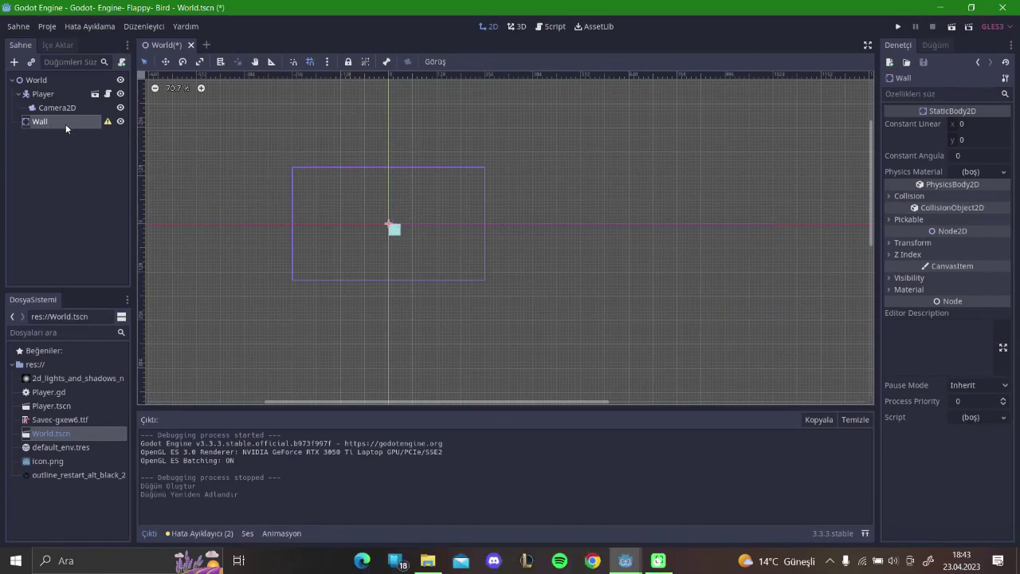
pyautogui.rightClick(65, 124)
pyautogui.click(83, 133)
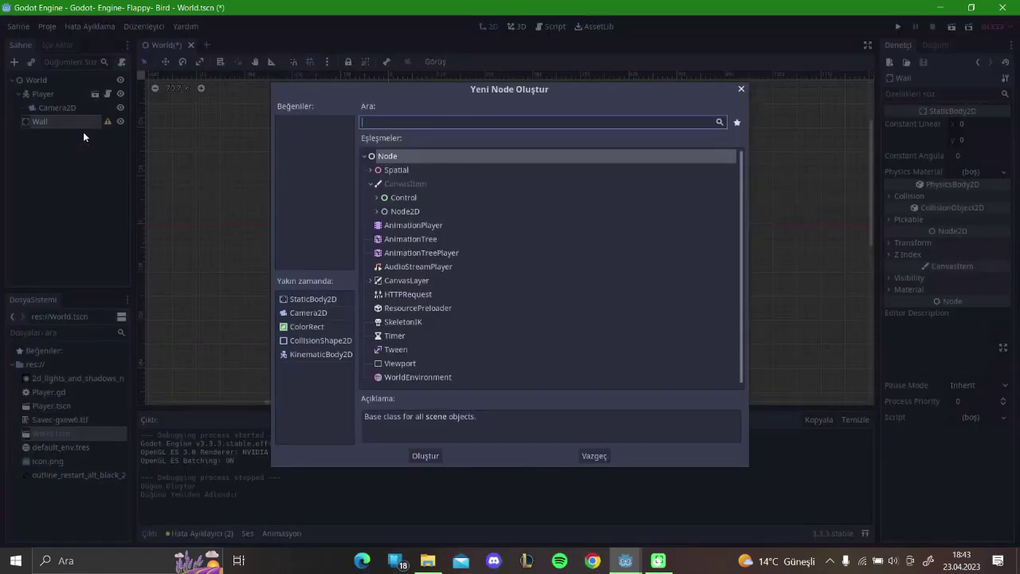
pyautogui.write('coli')
pyautogui.press('Down')
pyautogui.press('Return')
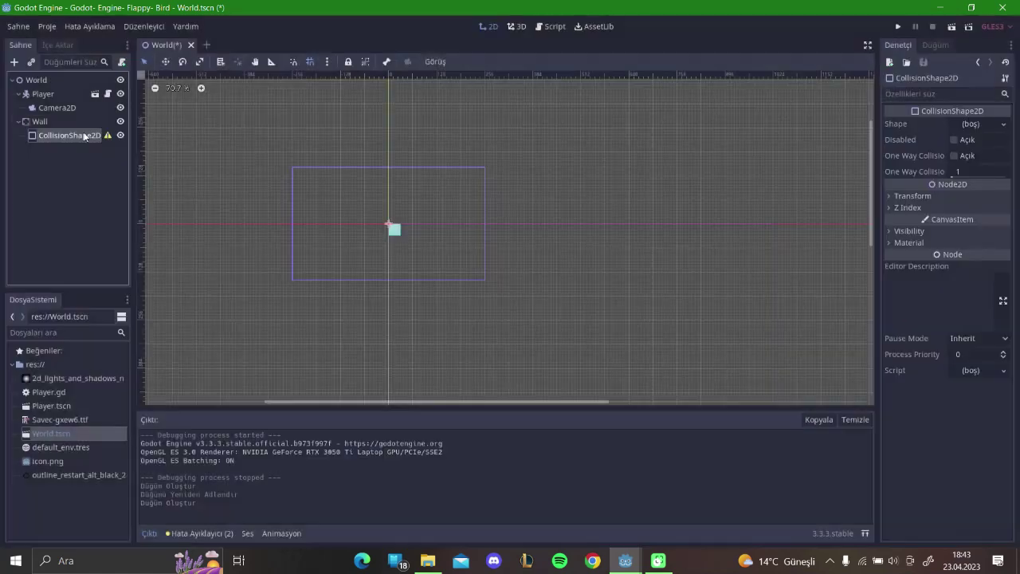
pyautogui.click(979, 129)
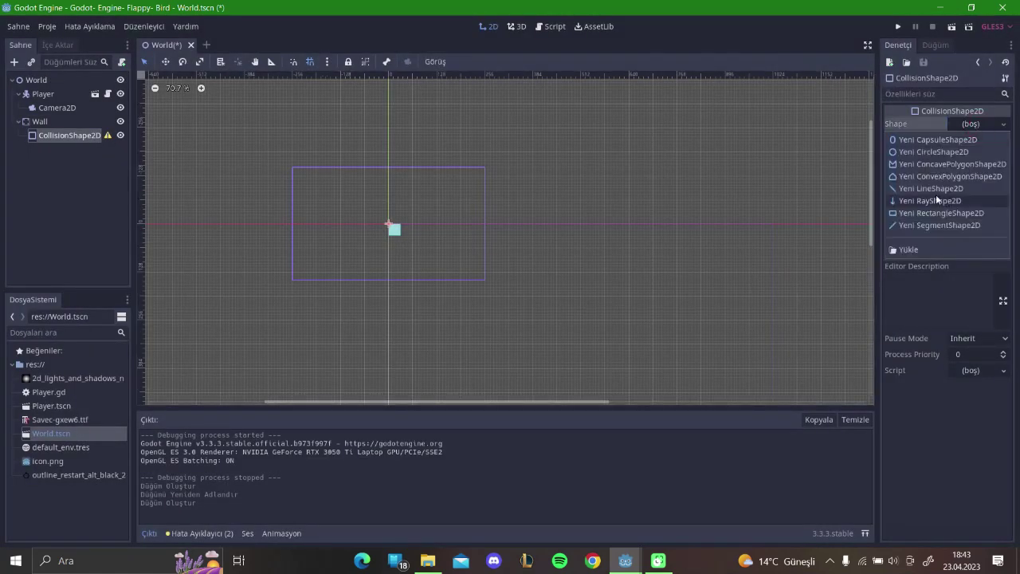
pyautogui.click(895, 213)
pyautogui.scroll(2, 390, 223)
pyautogui.scroll(1, 390, 223)
pyautogui.rightClick(48, 123)
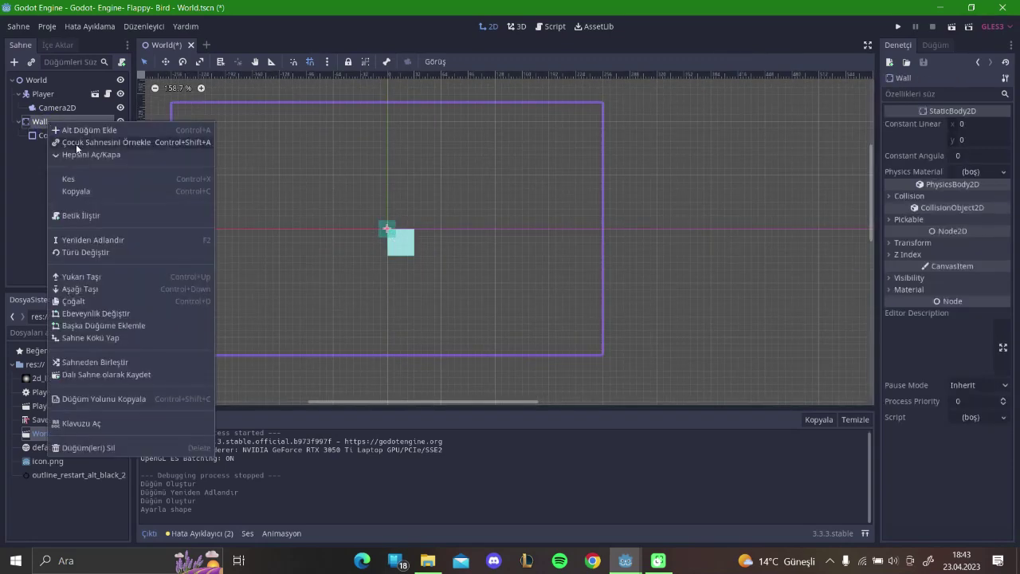
# Add a ColorRect under Wall and drag it above the player to (0, -80)
pyautogui.click(75, 133)
pyautogui.write('colo')
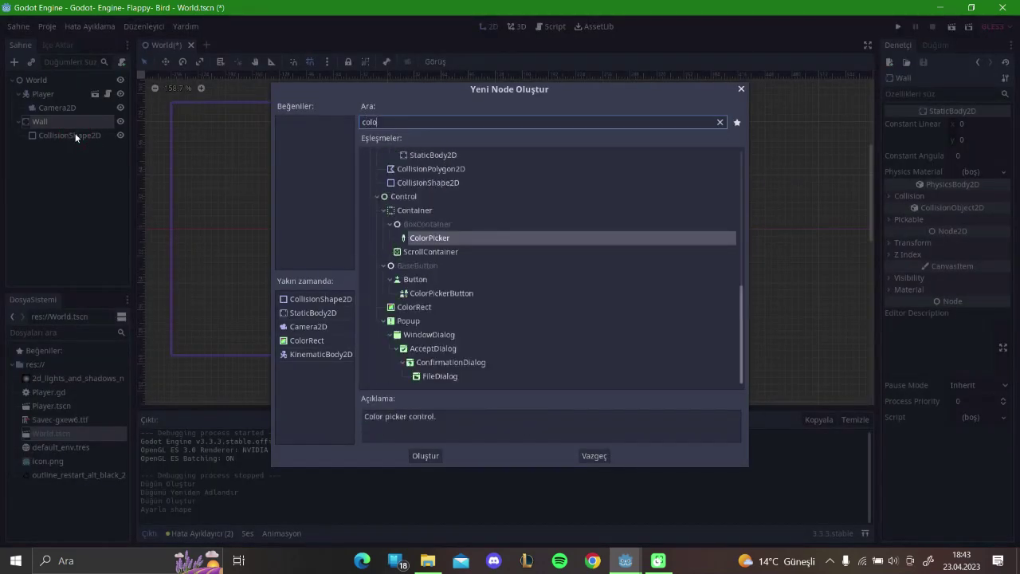
pyautogui.press('Down')
pyautogui.press('Up')
pyautogui.press('Up')
pyautogui.press('Up')
pyautogui.press('Up')
pyautogui.press('Up')
pyautogui.press('Up')
pyautogui.press('Up')
pyautogui.press('Up')
pyautogui.press('Up')
pyautogui.press('Up')
pyautogui.press('Up')
pyautogui.press('Up')
pyautogui.press('Up')
pyautogui.press('Down')
pyautogui.press('Down')
pyautogui.press('Down')
pyautogui.press('Down')
pyautogui.press('Down')
pyautogui.press('Down')
pyautogui.press('Down')
pyautogui.press('Up')
pyautogui.press('Up')
pyautogui.press('Up')
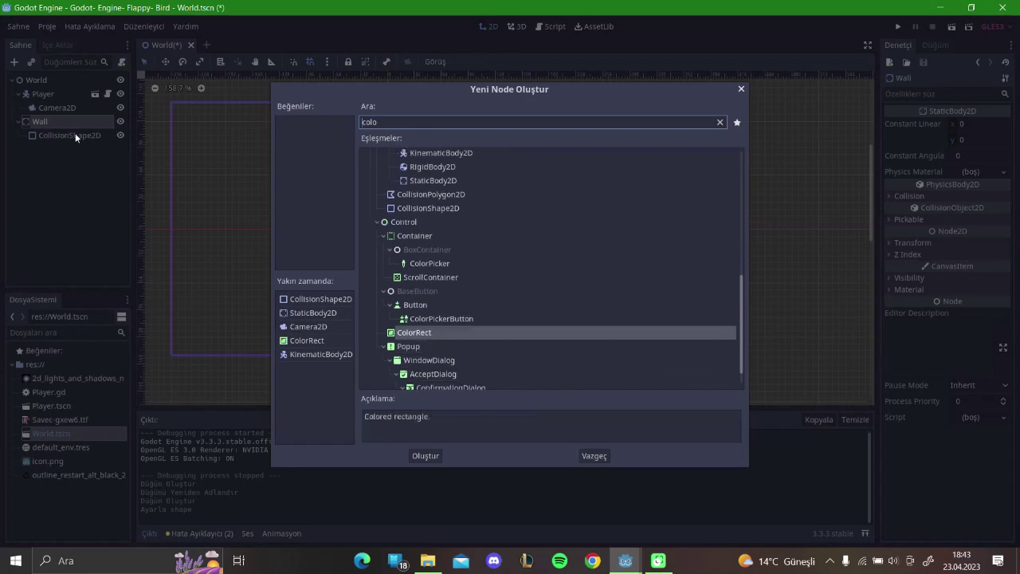
pyautogui.press('Return')
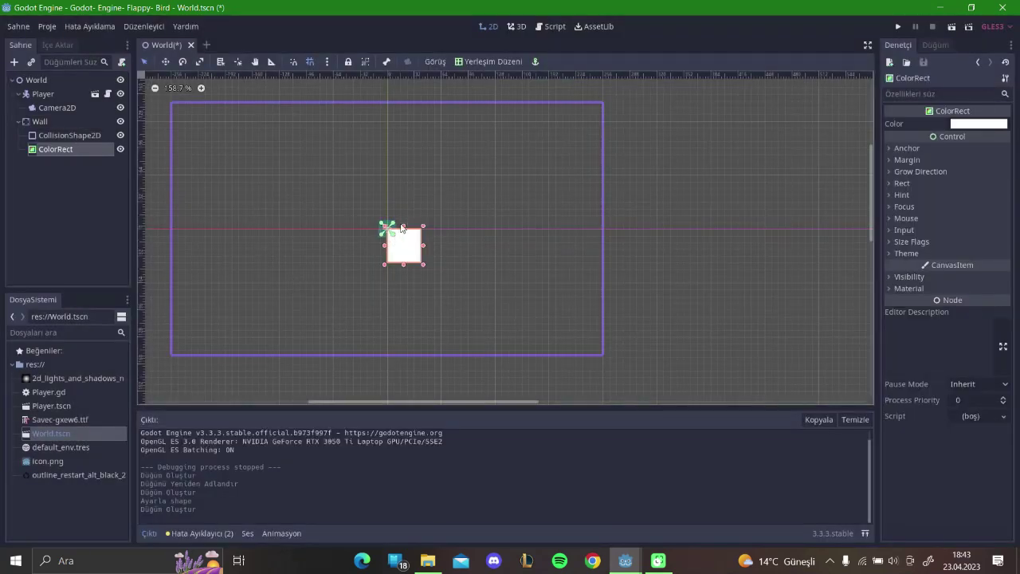
pyautogui.scroll(1, 382, 231)
pyautogui.scroll(-6, 384, 232)
pyautogui.scroll(2, 388, 232)
pyautogui.scroll(1, 389, 233)
pyautogui.moveTo(397, 238); pyautogui.dragTo(400, 180)
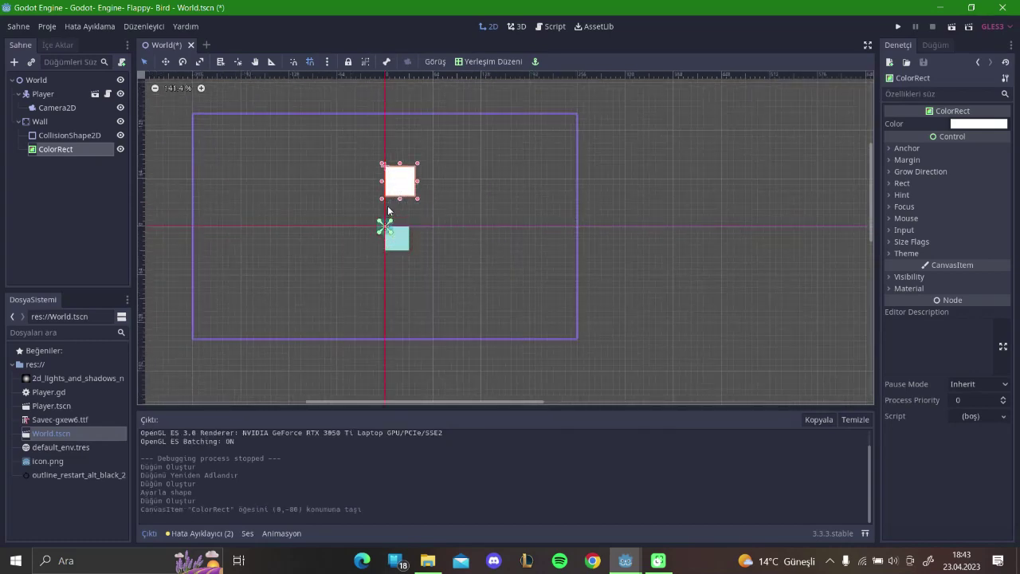
# Rename the CollisionShape2D to UpCo and the ColorRect to UpRe
pyautogui.doubleClick(70, 135)
pyautogui.press('capslock')
pyautogui.write('U')
pyautogui.press('capslock')
pyautogui.write('p')
pyautogui.press('capslock')
pyautogui.write('C')
pyautogui.press('capslock')
pyautogui.write('o')
pyautogui.press('Return')
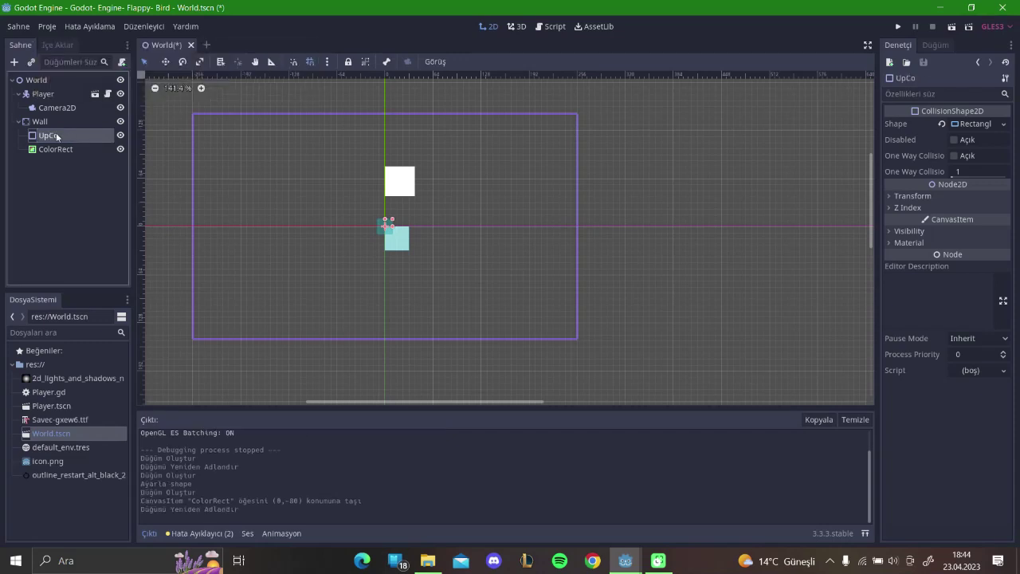
pyautogui.click(61, 148)
pyautogui.click(61, 149)
pyautogui.press('capslock')
pyautogui.write('U')
pyautogui.press('capslock')
pyautogui.press('capslock')
pyautogui.write('R')
pyautogui.press('capslock')
pyautogui.write('e')
pyautogui.press('capslock')
pyautogui.press('Return')
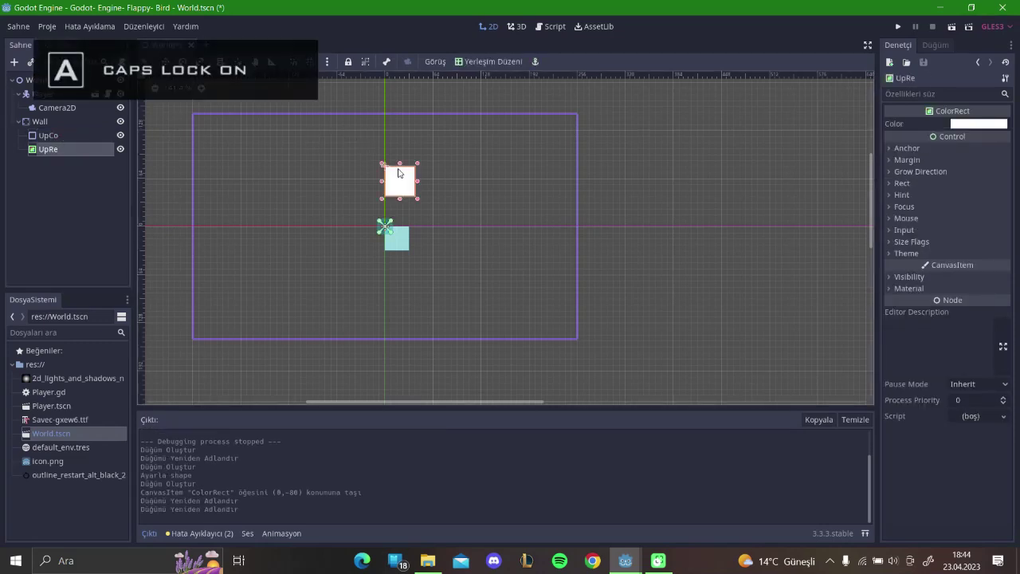
# Check the Player ColorRect's position and size in its scene, then return to World
pyautogui.click(395, 236)
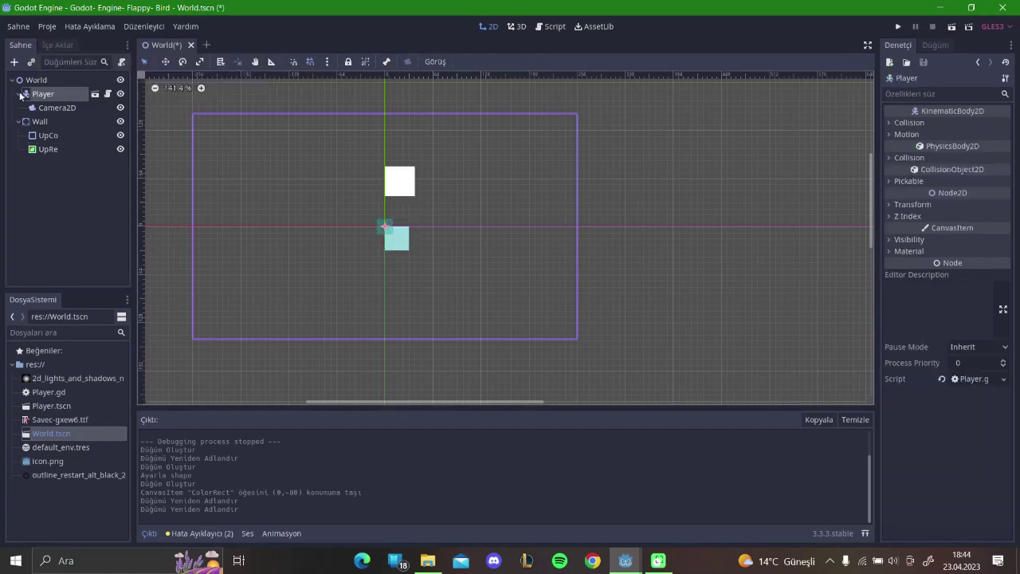
pyautogui.click(93, 93)
pyautogui.click(52, 95)
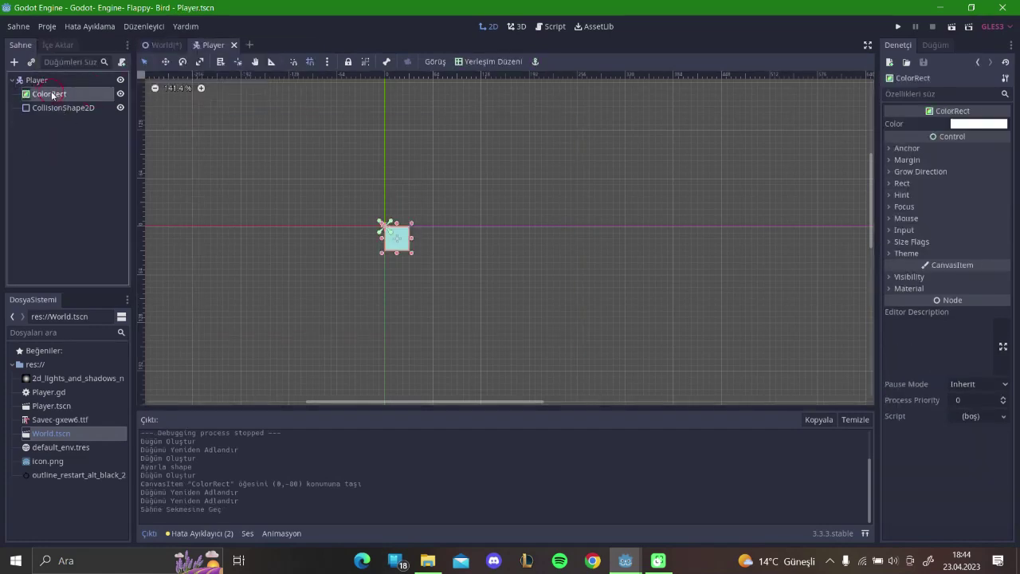
pyautogui.click(899, 184)
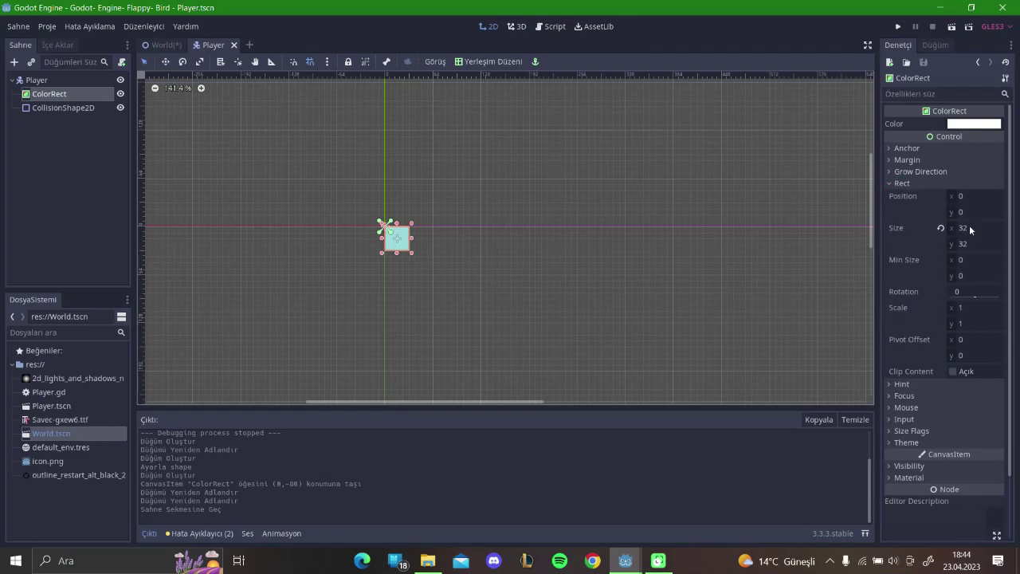
pyautogui.click(899, 183)
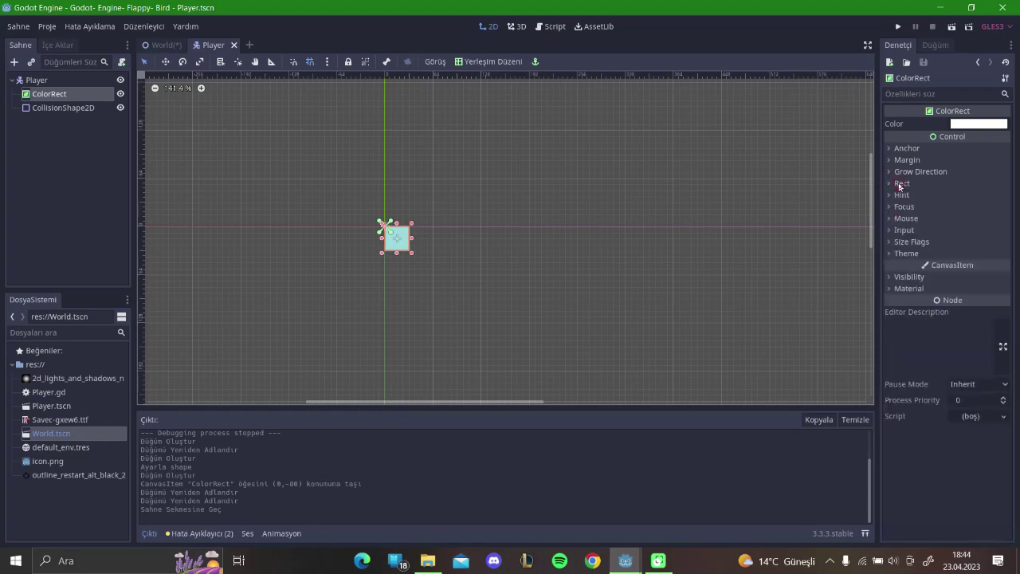
pyautogui.click(169, 45)
# Select UpRe, set its width to 32 and enter a new height
pyautogui.click(47, 149)
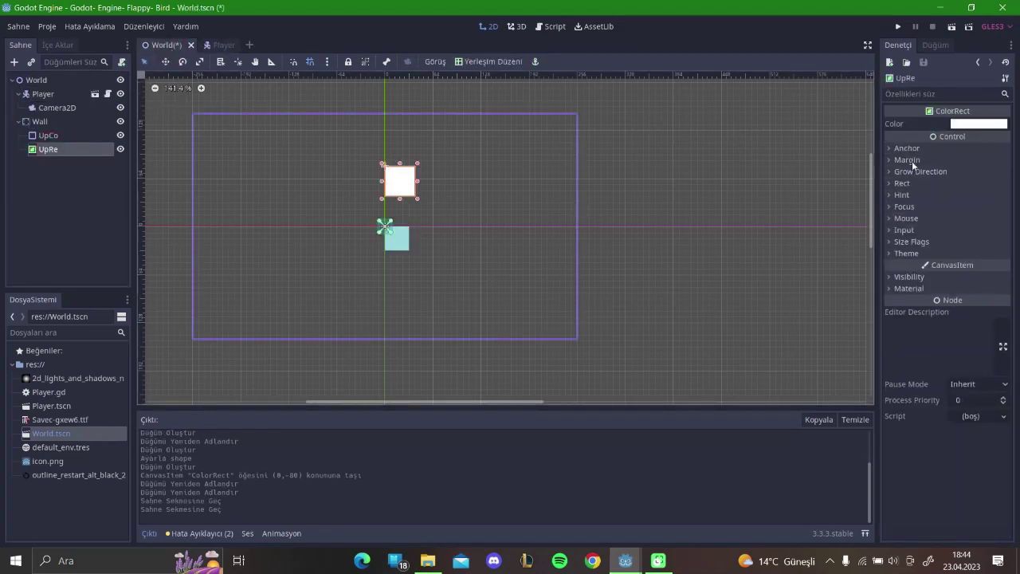
pyautogui.click(900, 183)
pyautogui.click(971, 228)
pyautogui.write('32')
pyautogui.moveTo(973, 249); pyautogui.dragTo(961, 250)
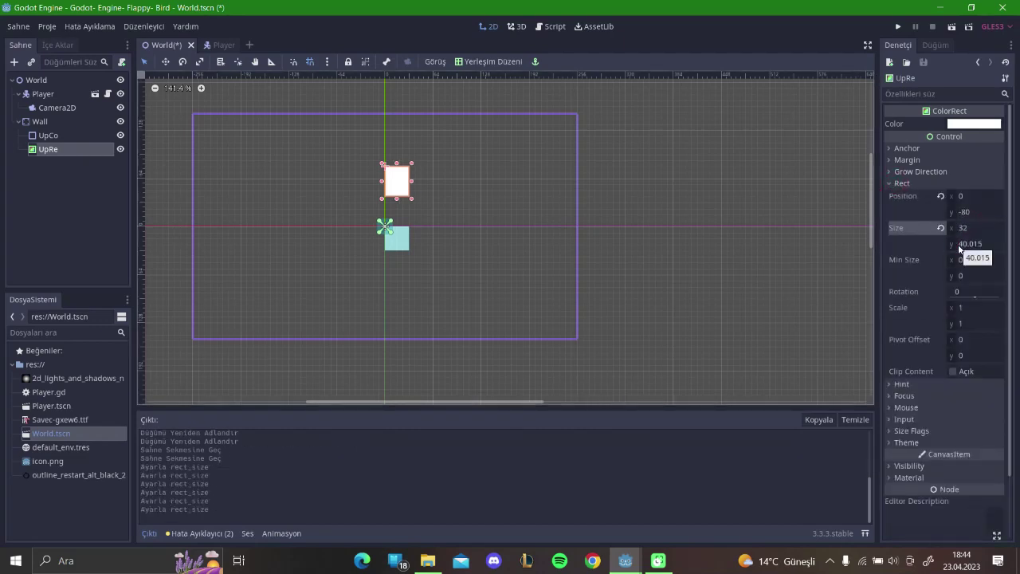
pyautogui.click(961, 250)
pyautogui.write('8')
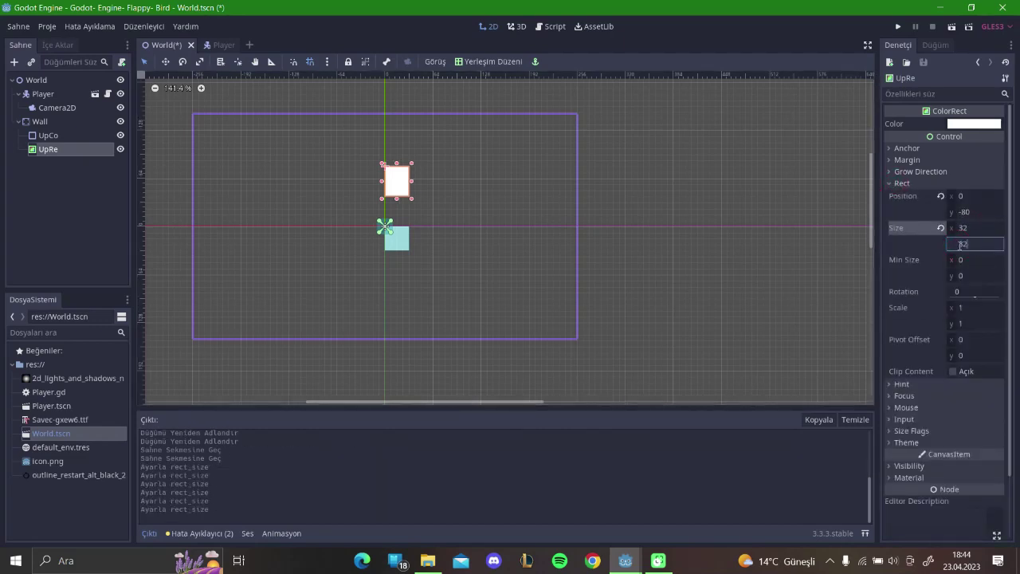
pyautogui.press('Return')
# Stretch UpRe's top edge upward until it is about 216 tall
pyautogui.scroll(2, 403, 163)
pyautogui.scroll(2, 403, 163)
pyautogui.scroll(-5, 403, 163)
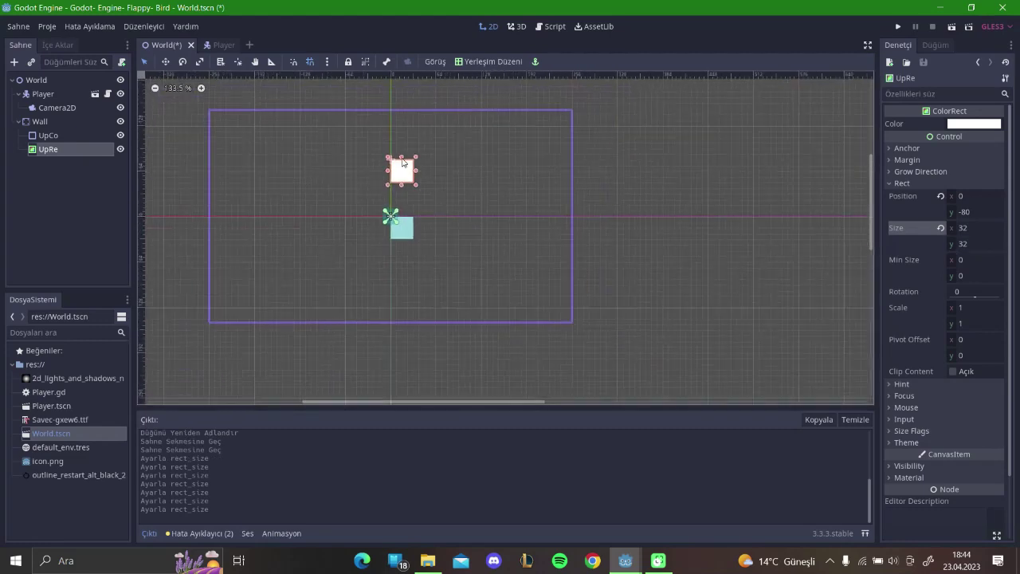
pyautogui.moveTo(402, 159); pyautogui.dragTo(402, 6)
pyautogui.scroll(-2, 456, 248)
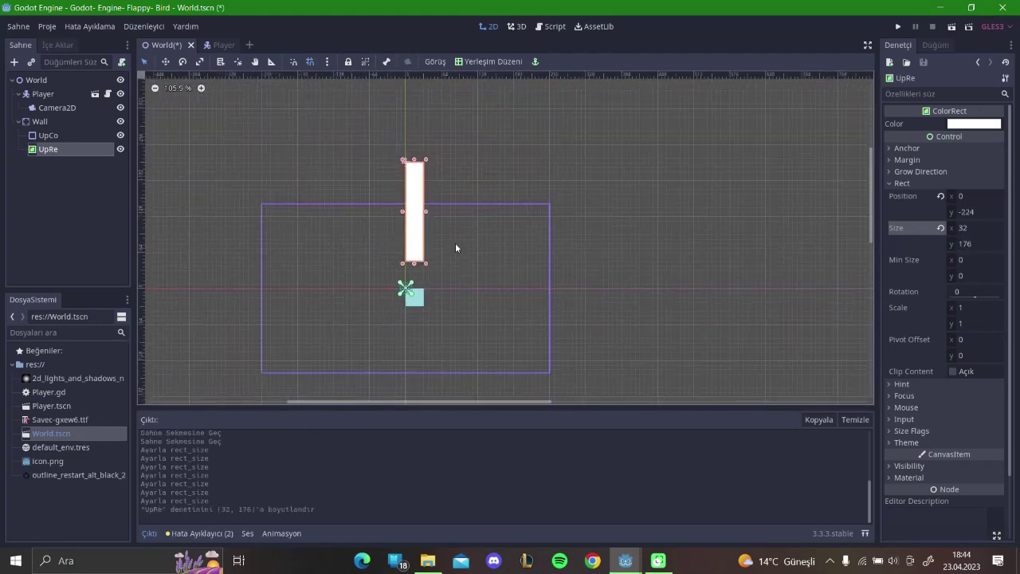
pyautogui.moveTo(414, 160); pyautogui.dragTo(414, 141)
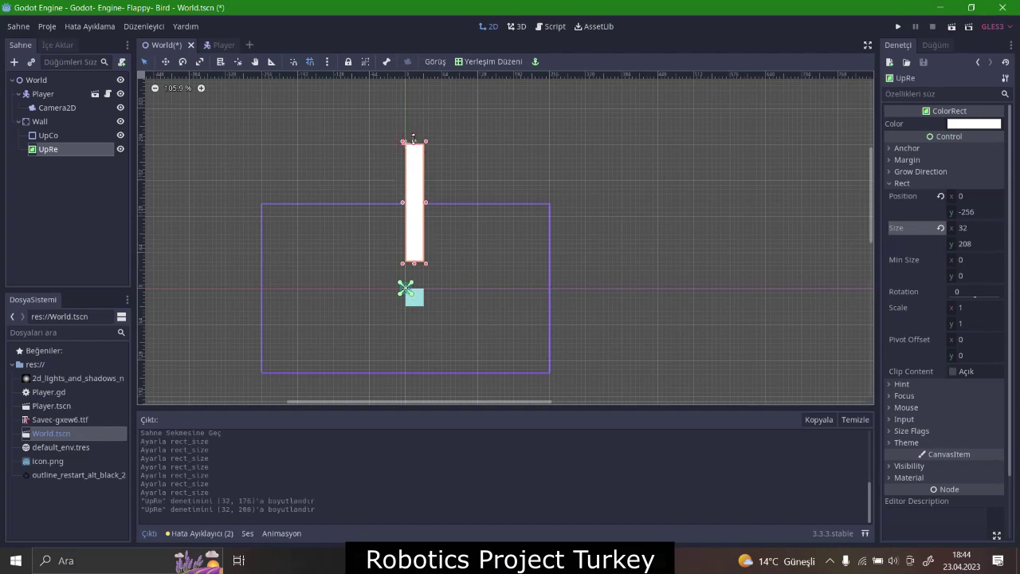
pyautogui.moveTo(414, 138); pyautogui.dragTo(413, 134)
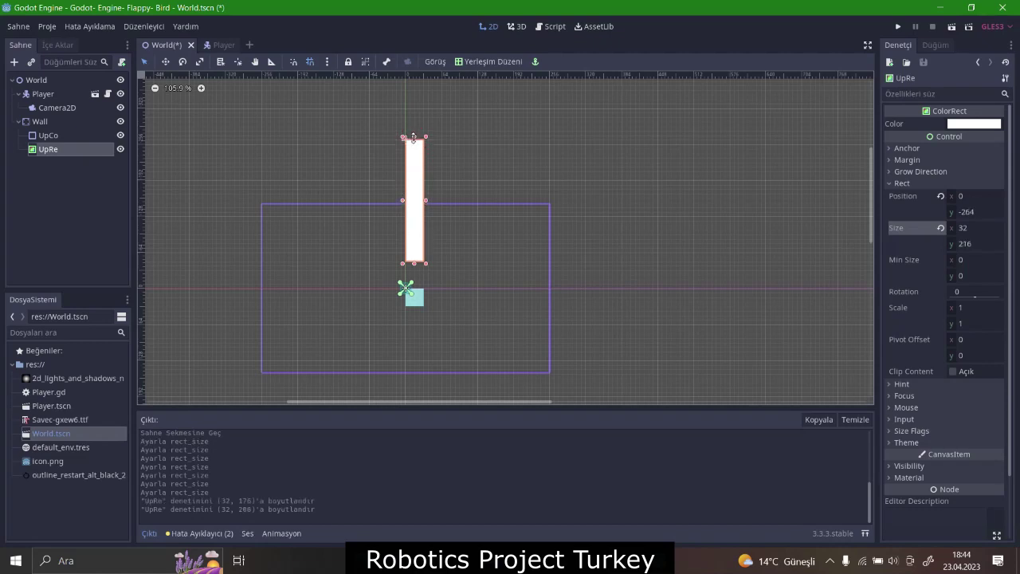
# Keep UpRe's width at 32, recentre it at x 0, and stretch it to 232 tall
pyautogui.click(971, 229)
pyautogui.write('2')
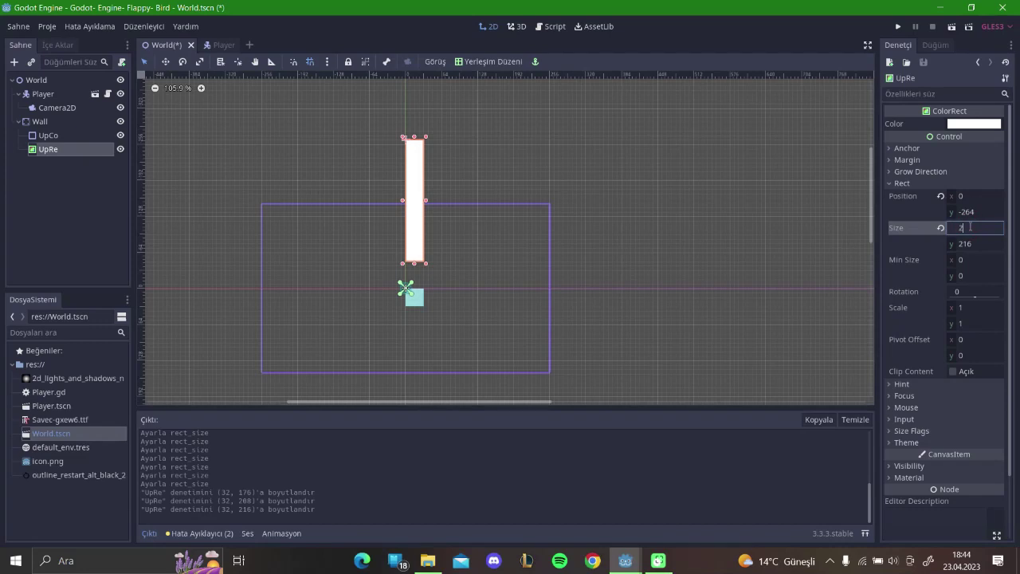
pyautogui.press('Return')
pyautogui.click(628, 279)
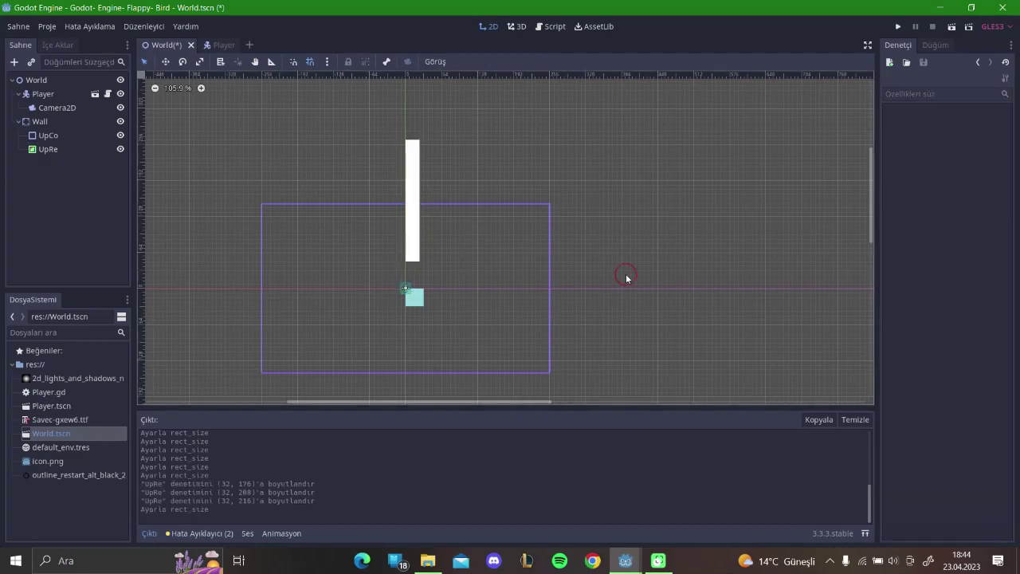
pyautogui.click(417, 205)
pyautogui.click(971, 228)
pyautogui.write('32')
pyautogui.press('Return')
pyautogui.moveTo(414, 223); pyautogui.dragTo(413, 233)
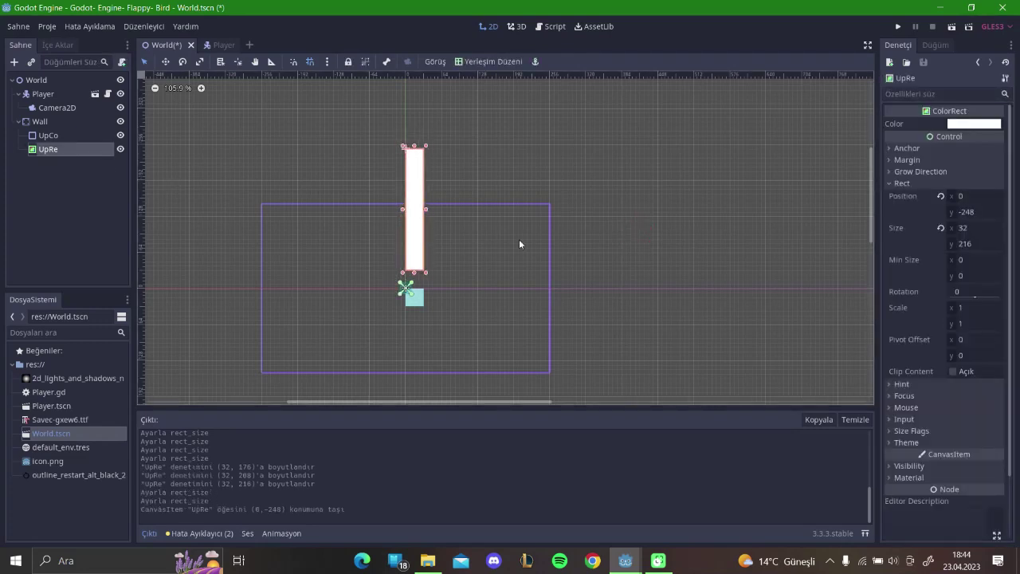
pyautogui.moveTo(519, 239); pyautogui.dragTo(490, 216, button='middle')
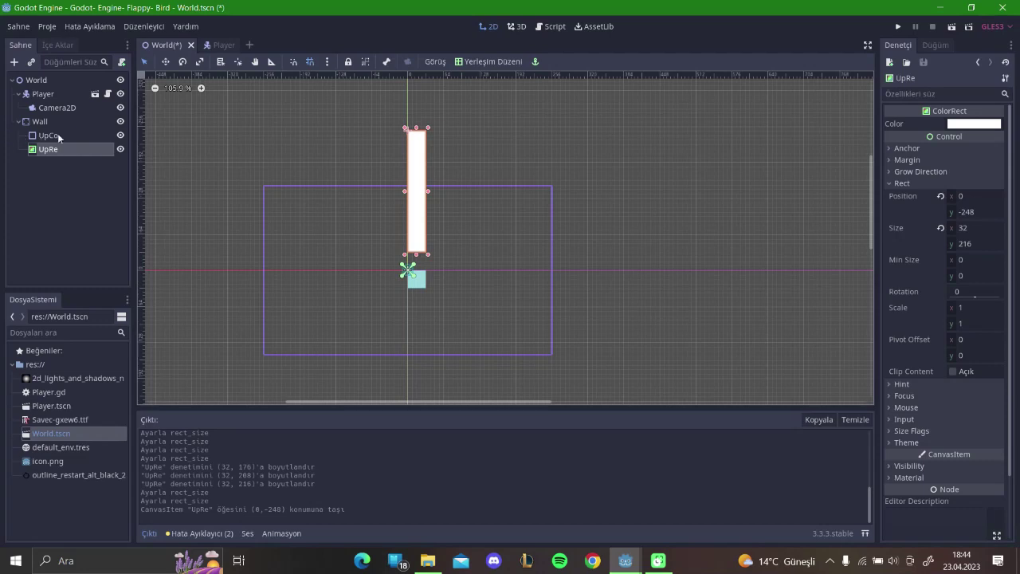
pyautogui.moveTo(416, 128); pyautogui.dragTo(414, 118)
# Save and run the game with F5, check the pillar, close the game, and reselect UpRe
pyautogui.press('F5')
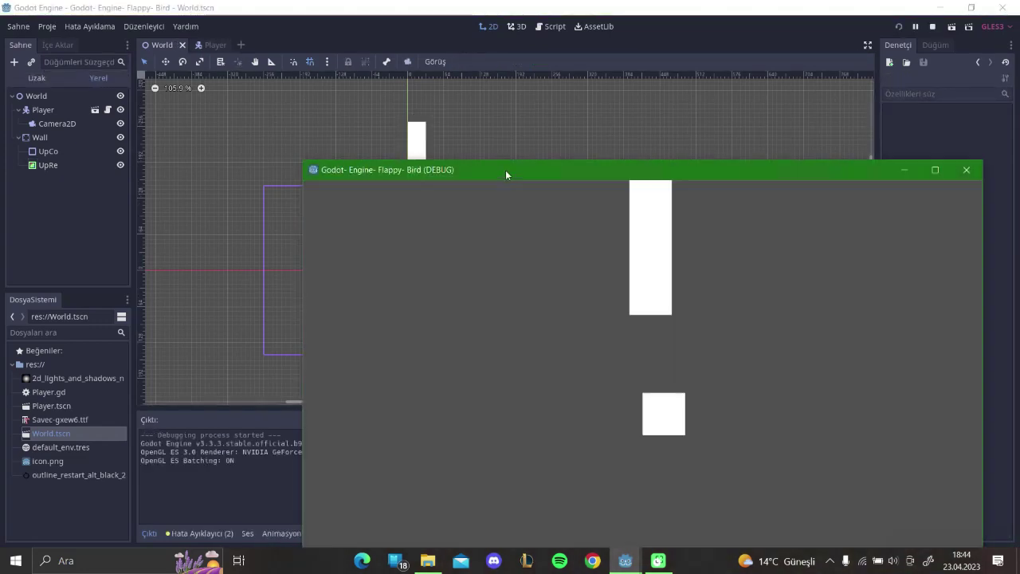
pyautogui.moveTo(505, 170); pyautogui.dragTo(412, 91)
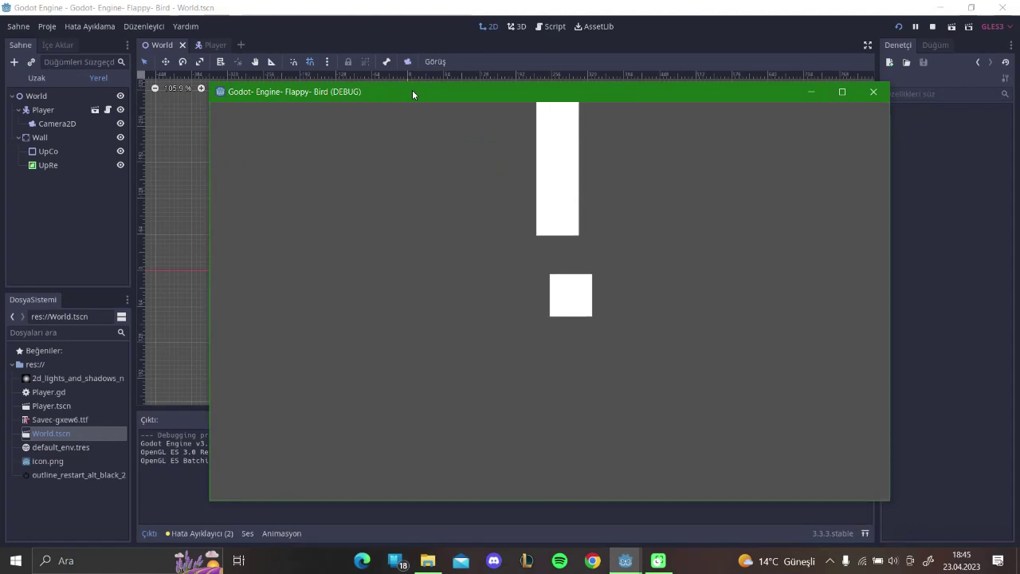
pyautogui.click(873, 91)
pyautogui.click(419, 237)
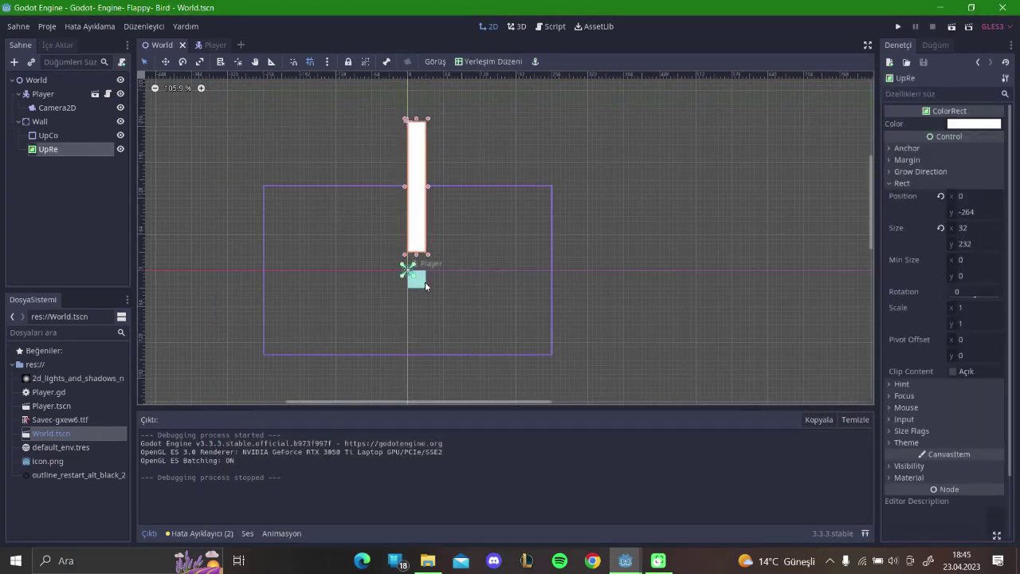
# Move UpCo's collision shape up into the pillar and reorder UpCo below UpRe
pyautogui.click(55, 138)
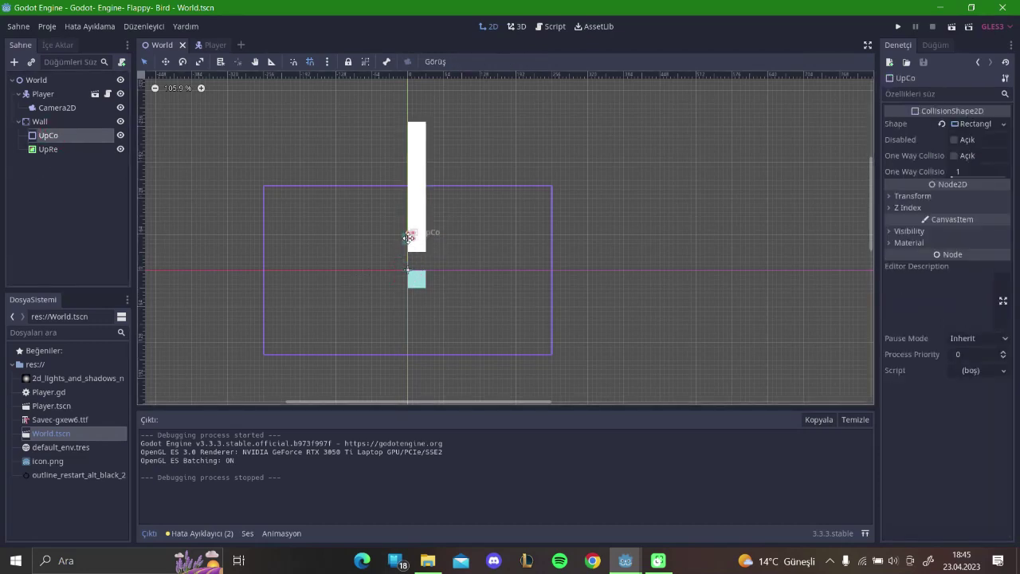
pyautogui.moveTo(406, 265); pyautogui.dragTo(422, 236)
pyautogui.click(421, 234)
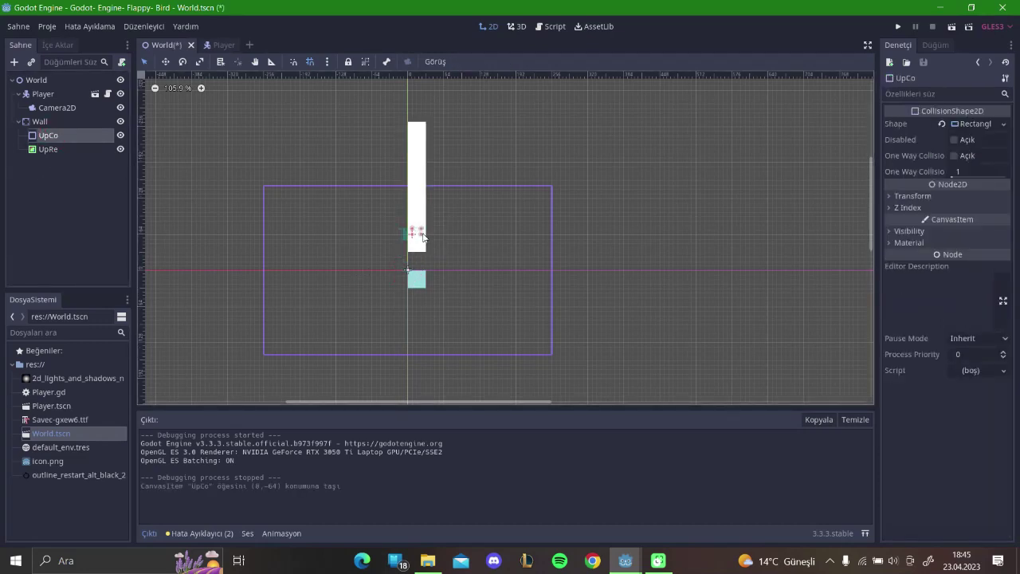
pyautogui.moveTo(58, 146); pyautogui.dragTo(50, 155)
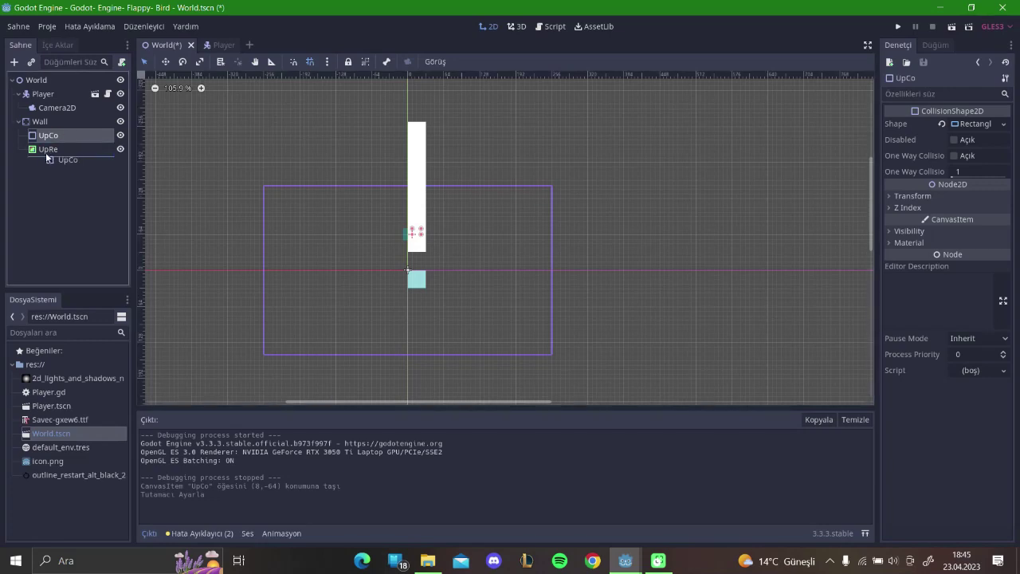
pyautogui.scroll(2, 404, 233)
pyautogui.scroll(1, 405, 232)
# Stretch and shift UpCo's collision rectangle to cover the whole white pillar
pyautogui.click(408, 232)
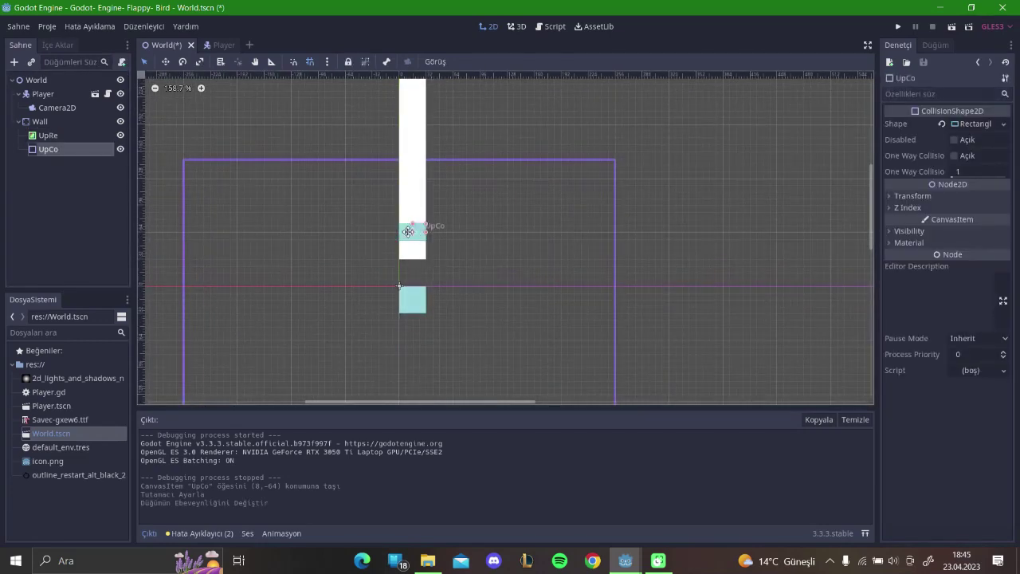
pyautogui.moveTo(408, 231); pyautogui.dragTo(412, 231)
pyautogui.keyDown('ctrl'); pyautogui.scroll(5, 450, 222); pyautogui.keyUp('ctrl')
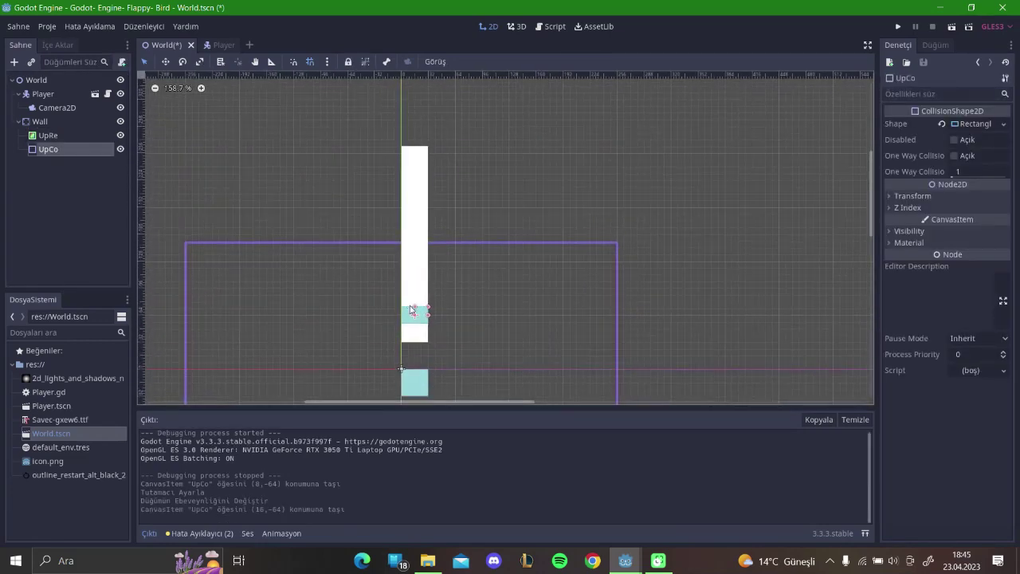
pyautogui.moveTo(413, 308)
pyautogui.mouseDown()
pyautogui.moveTo(415, 159)
pyautogui.moveTo(411, 183)
pyautogui.mouseUp()
pyautogui.moveTo(415, 220); pyautogui.dragTo(414, 215)
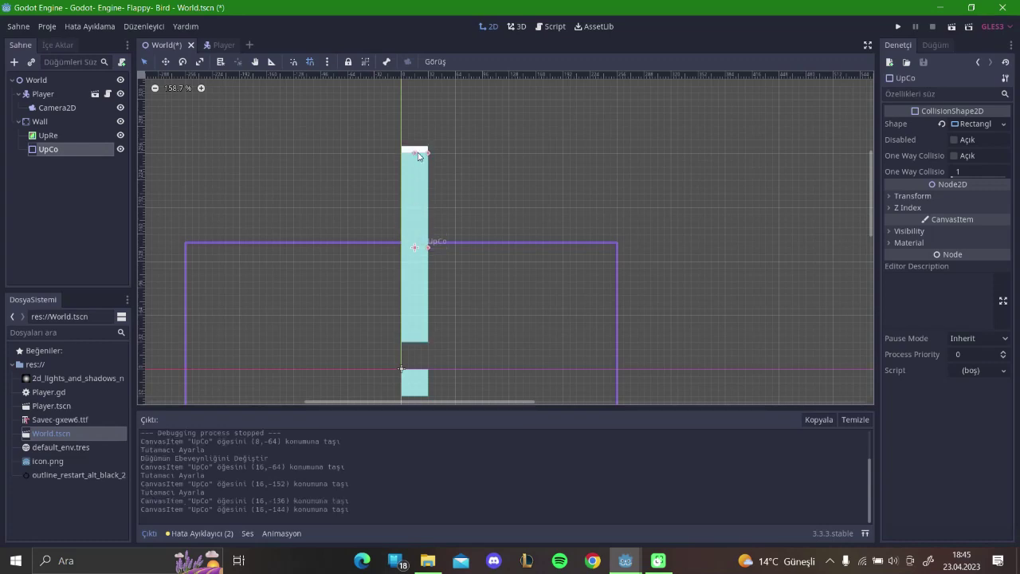
pyautogui.moveTo(413, 153); pyautogui.dragTo(414, 141)
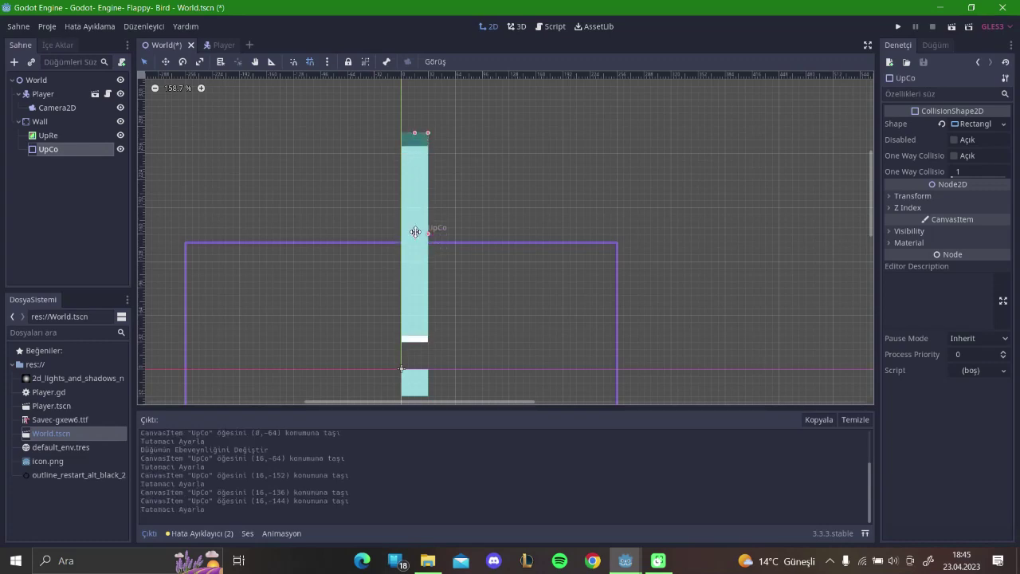
pyautogui.moveTo(415, 235); pyautogui.dragTo(416, 224)
pyautogui.click(521, 170)
pyautogui.scroll(-1, 471, 262)
# Copy UpRe and UpCo, paste them under Wall, and drag the copies below the gap
pyautogui.scroll(-1, 523, 270)
pyautogui.click(67, 138)
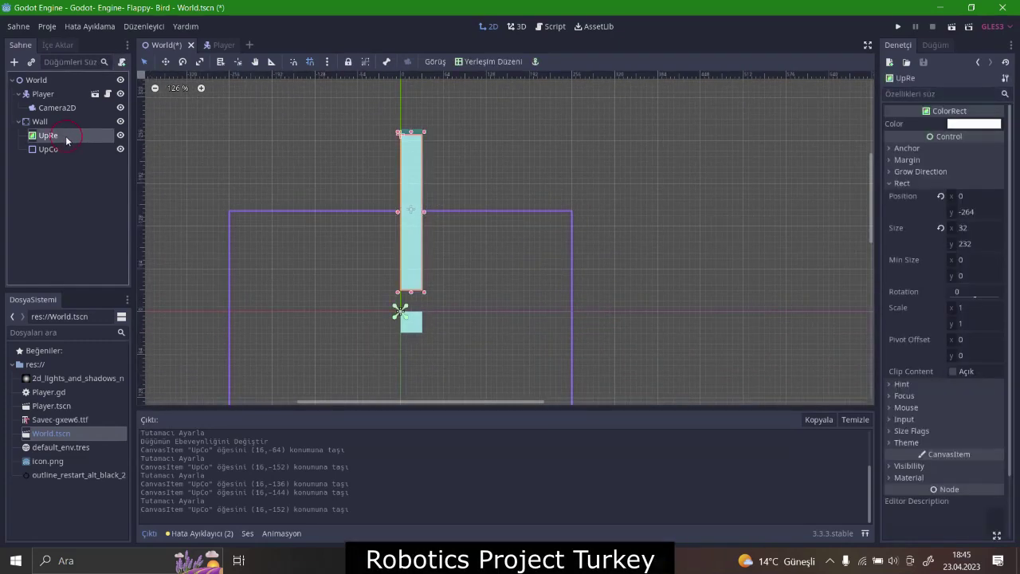
pyautogui.keyDown('shift'); pyautogui.click(63, 150); pyautogui.keyUp('shift')
pyautogui.hotkey('ctrl', 'c')
pyautogui.click(39, 121)
pyautogui.hotkey('ctrl', 'v')
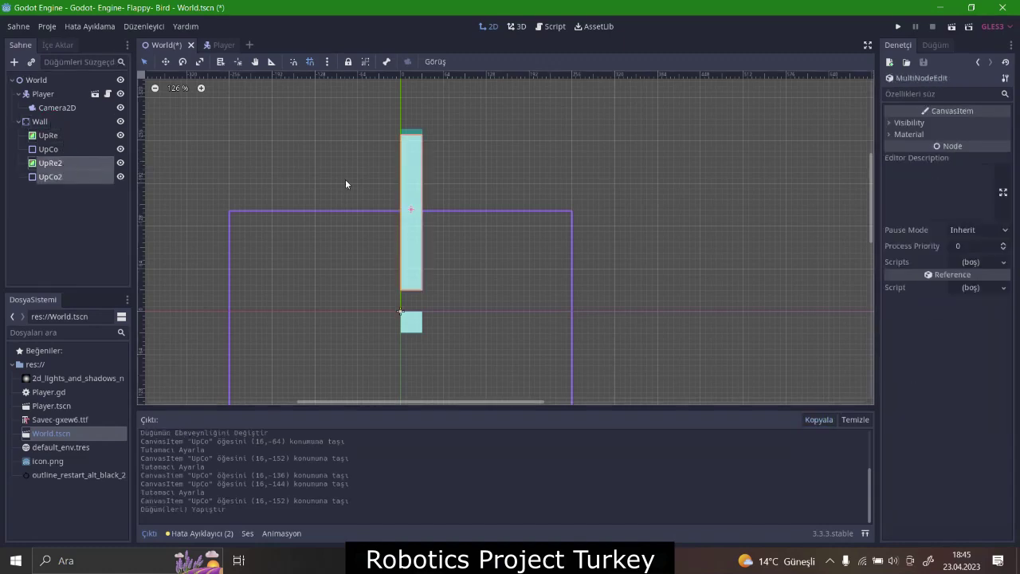
pyautogui.scroll(-2, 408, 206)
pyautogui.moveTo(401, 206); pyautogui.dragTo(403, 377)
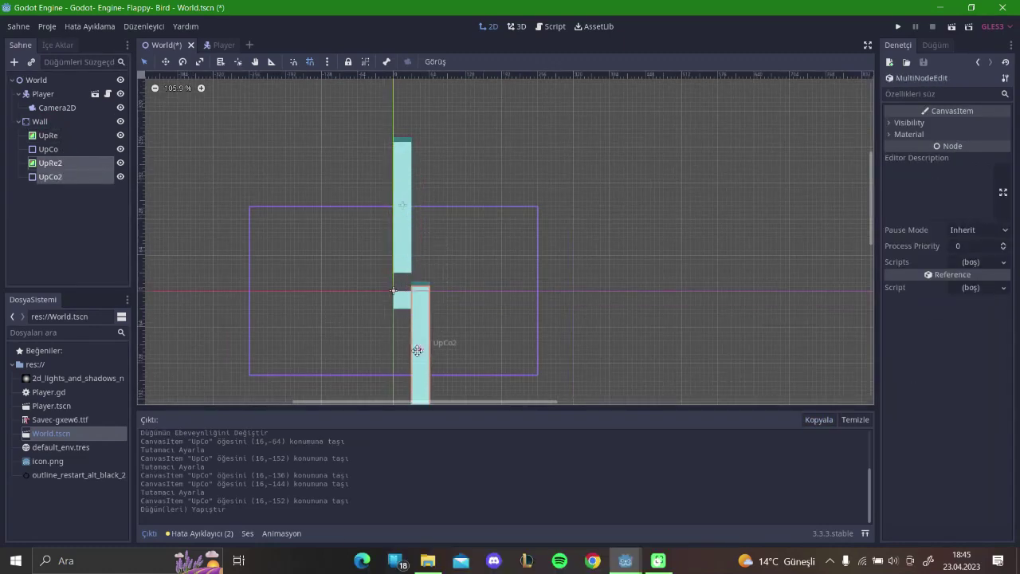
pyautogui.scroll(-6, 425, 325)
pyautogui.moveTo(484, 317); pyautogui.dragTo(495, 252, button='middle')
pyautogui.scroll(7, 496, 252)
# Adjust the position of the UpCo2 collision shape in the lower pillar
pyautogui.click(459, 236)
pyautogui.click(417, 223)
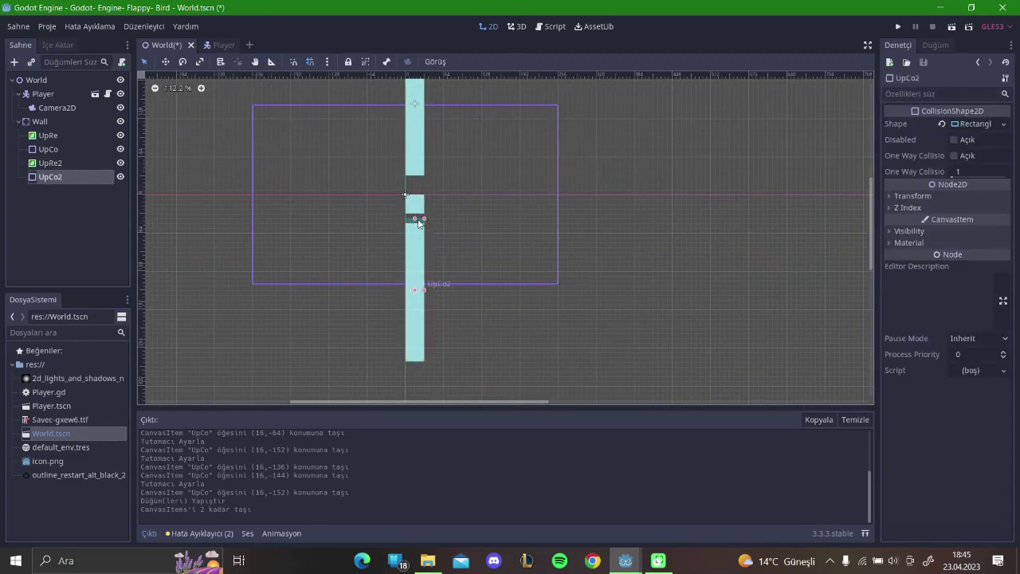
pyautogui.click(419, 225)
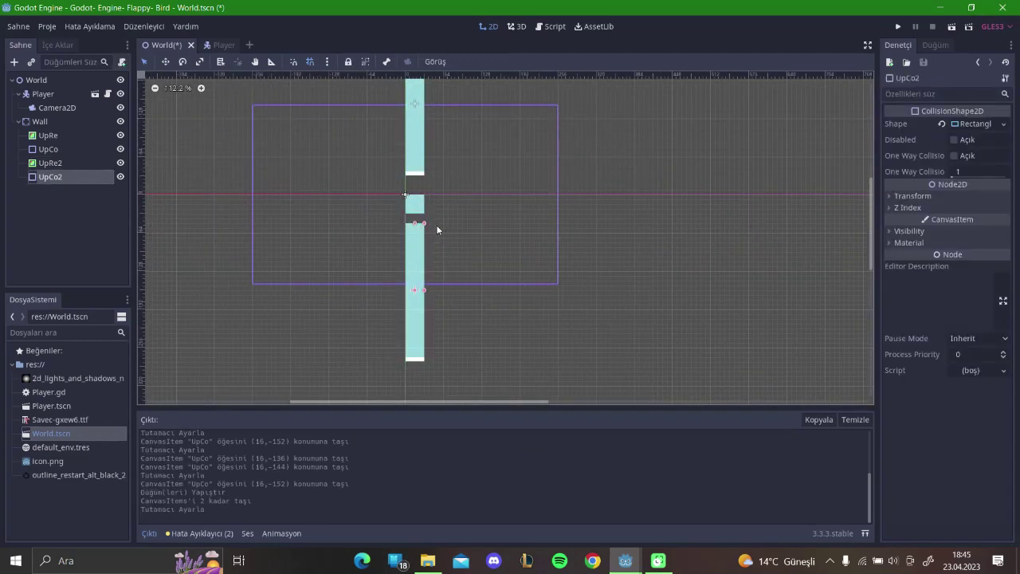
pyautogui.moveTo(420, 233); pyautogui.dragTo(417, 237)
pyautogui.moveTo(416, 234); pyautogui.dragTo(416, 233)
# Nudge UpCo to (16, -144), then select UpCo2 and open its shape resource options
pyautogui.scroll(2, 434, 220)
pyautogui.scroll(2, 423, 184)
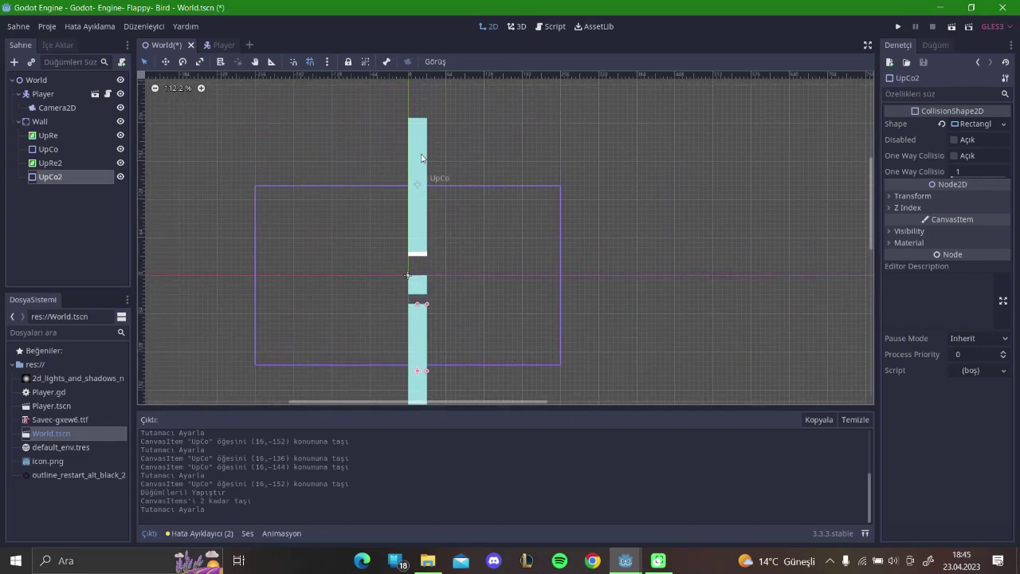
pyautogui.click(422, 183)
pyautogui.moveTo(421, 184); pyautogui.dragTo(421, 189)
pyautogui.scroll(-3, 517, 236)
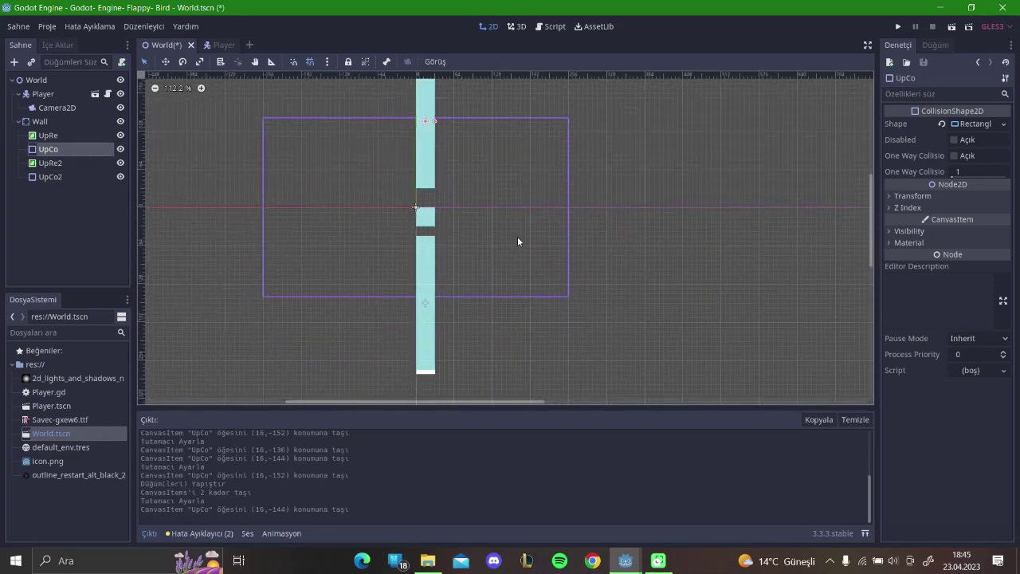
pyautogui.click(429, 276)
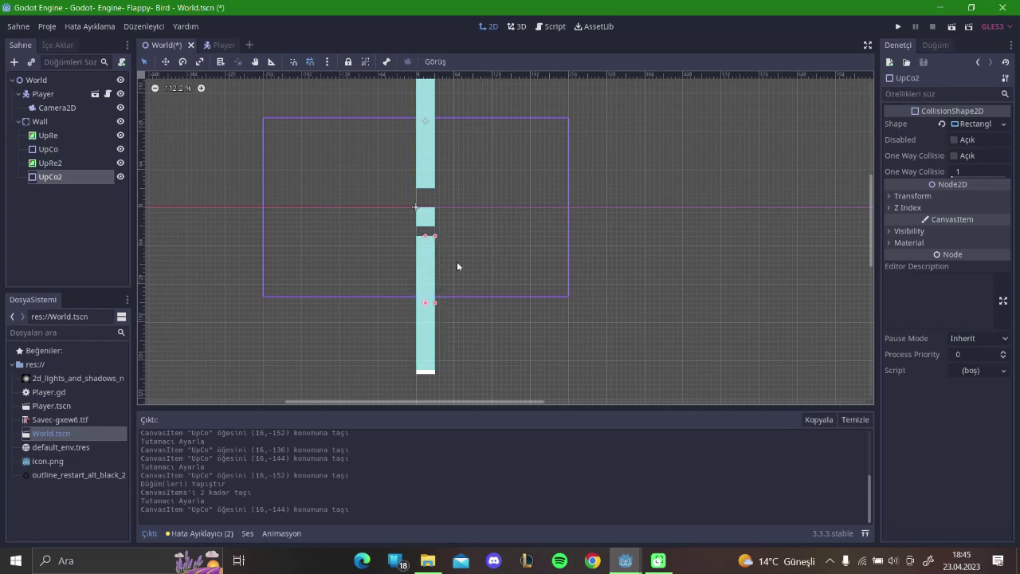
pyautogui.click(965, 122)
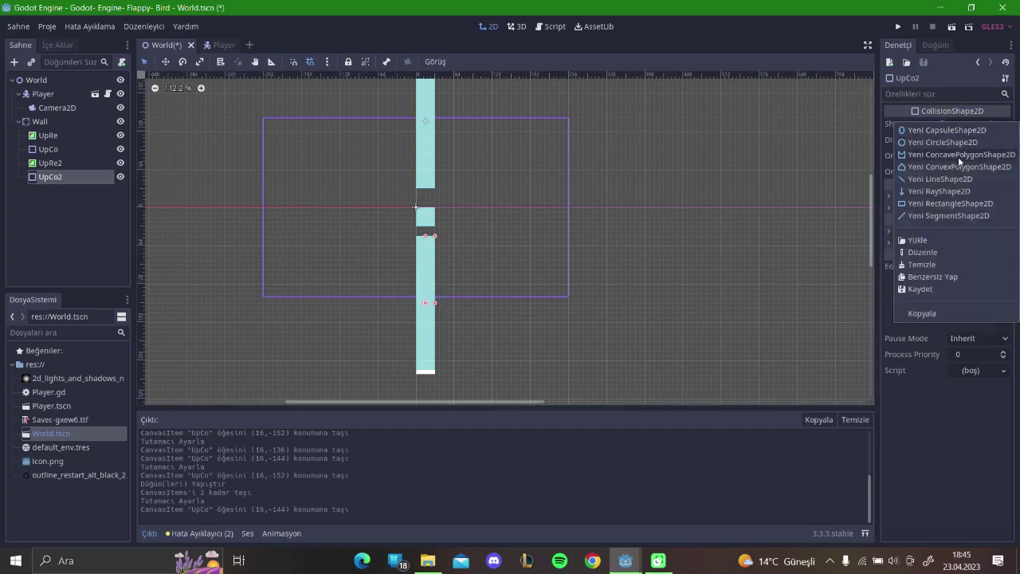
# Make UpCo2's shape unique at (16, 168), then refit UpCo to (16, -152) over the top pipe
pyautogui.click(940, 276)
pyautogui.moveTo(424, 302); pyautogui.dragTo(425, 307)
pyautogui.click(427, 241)
pyautogui.click(495, 211)
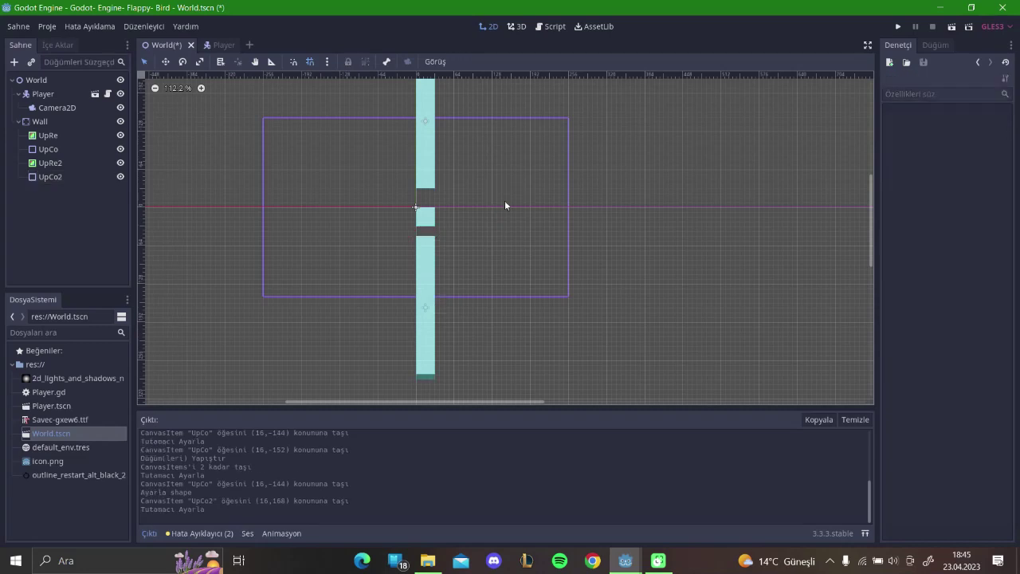
pyautogui.scroll(3, 505, 201)
pyautogui.click(446, 149)
pyautogui.moveTo(446, 149); pyautogui.dragTo(444, 232)
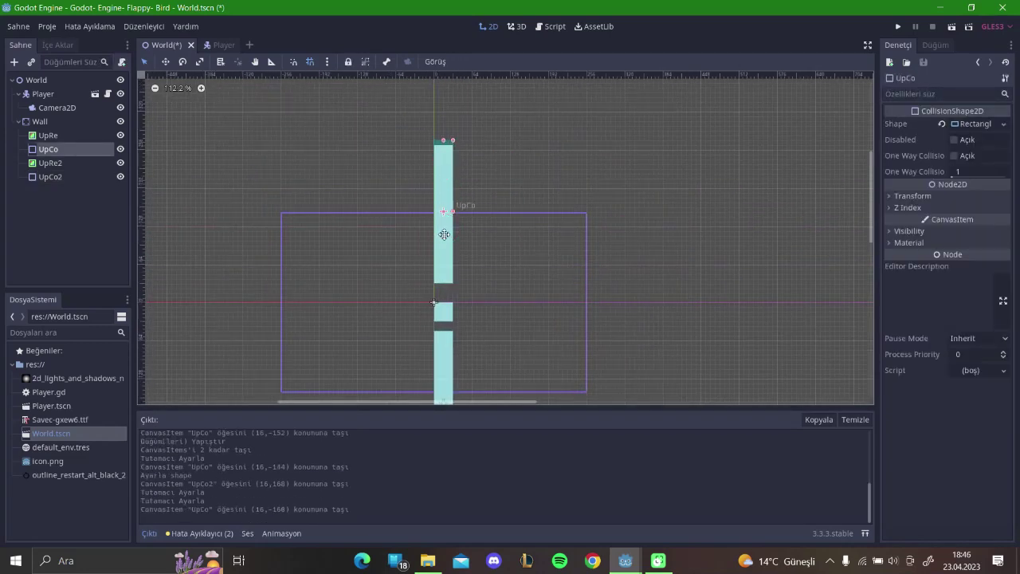
pyautogui.scroll(-3, 558, 239)
pyautogui.scroll(-1, 504, 233)
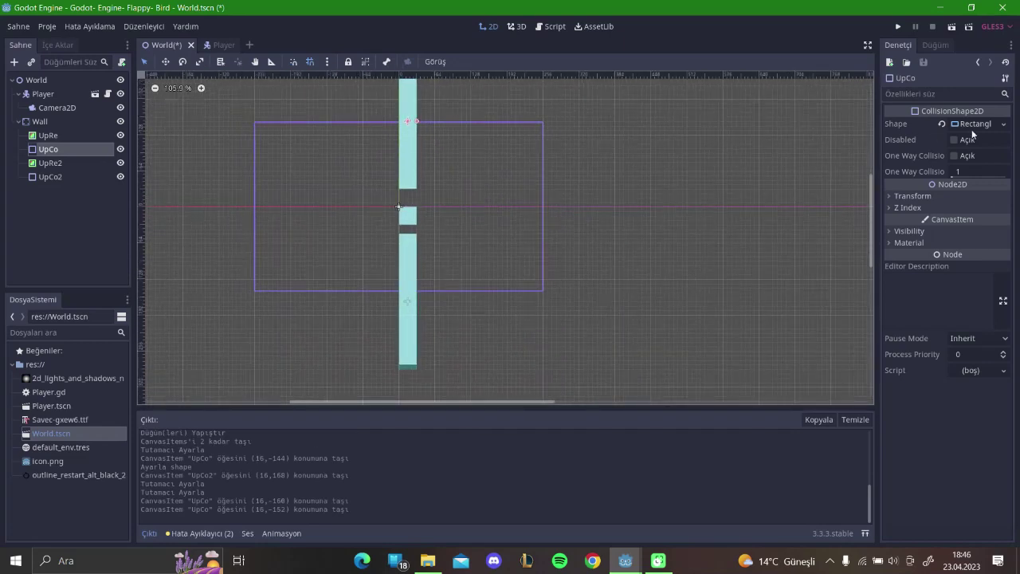
pyautogui.moveTo(415, 220); pyautogui.dragTo(460, 242, button='middle')
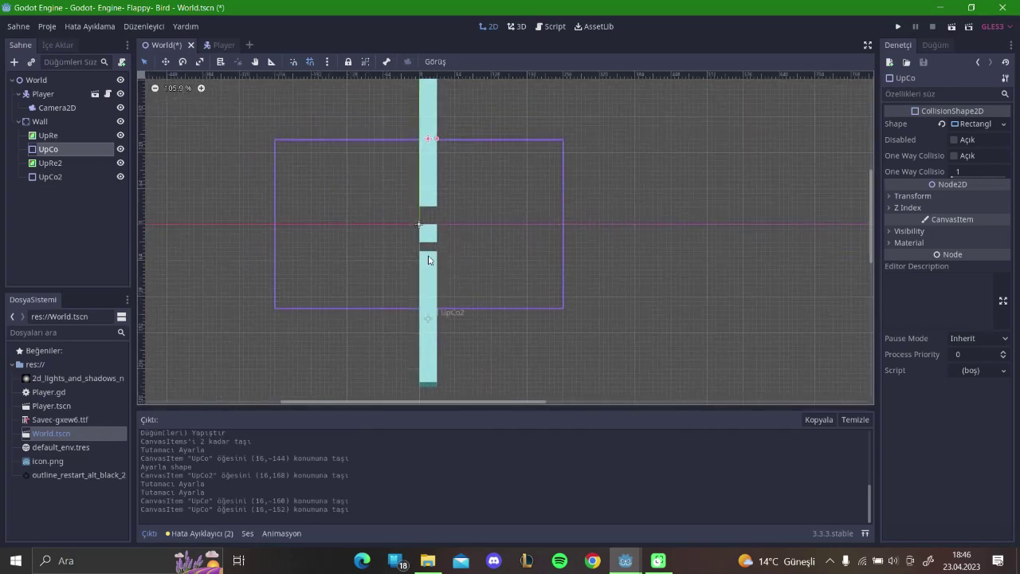
# Rename the lower rectangle UpRe2 to DownRe
pyautogui.doubleClick(62, 163)
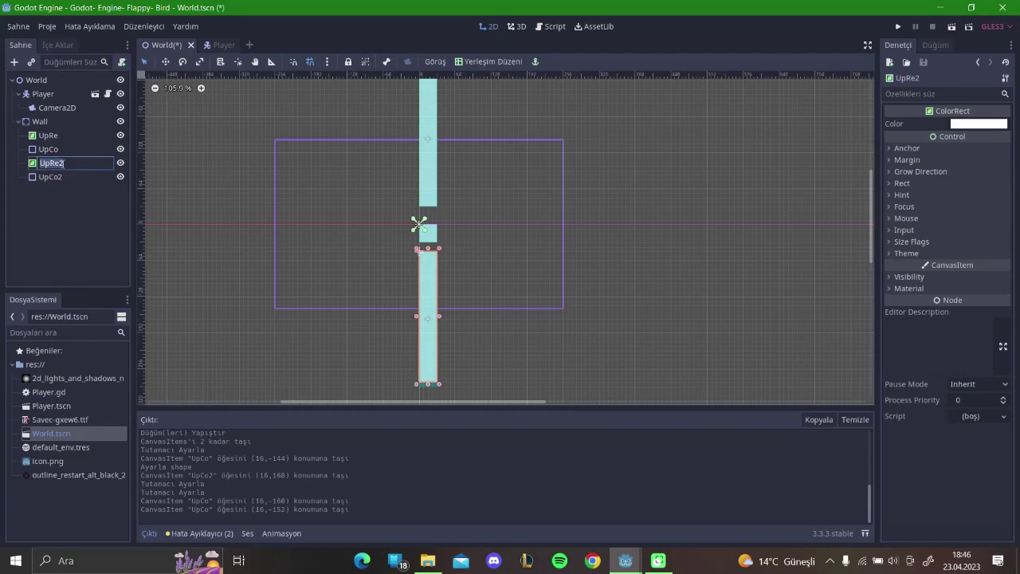
pyautogui.write('d')
pyautogui.press('capslock')
pyautogui.write('O')
pyautogui.press('BackSpace')
pyautogui.press('BackSpace')
pyautogui.write('D')
pyautogui.press('capslock')
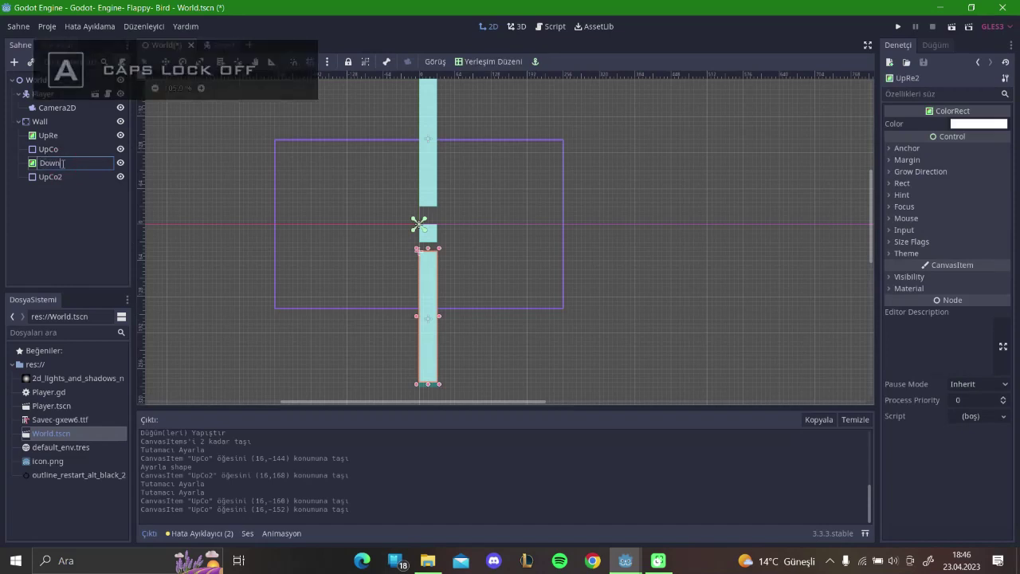
pyautogui.press('capslock')
pyautogui.write('R')
pyautogui.press('capslock')
pyautogui.write('e')
pyautogui.press('Return')
# Rename the lower collision shape UpCo2 to DownCo
pyautogui.click(62, 176)
pyautogui.click(61, 175)
pyautogui.press('capslock')
pyautogui.write('D')
pyautogui.press('capslock')
pyautogui.write('o')
pyautogui.press('capslock')
pyautogui.write('C')
pyautogui.press('capslock')
pyautogui.write('o')
pyautogui.press('Return')
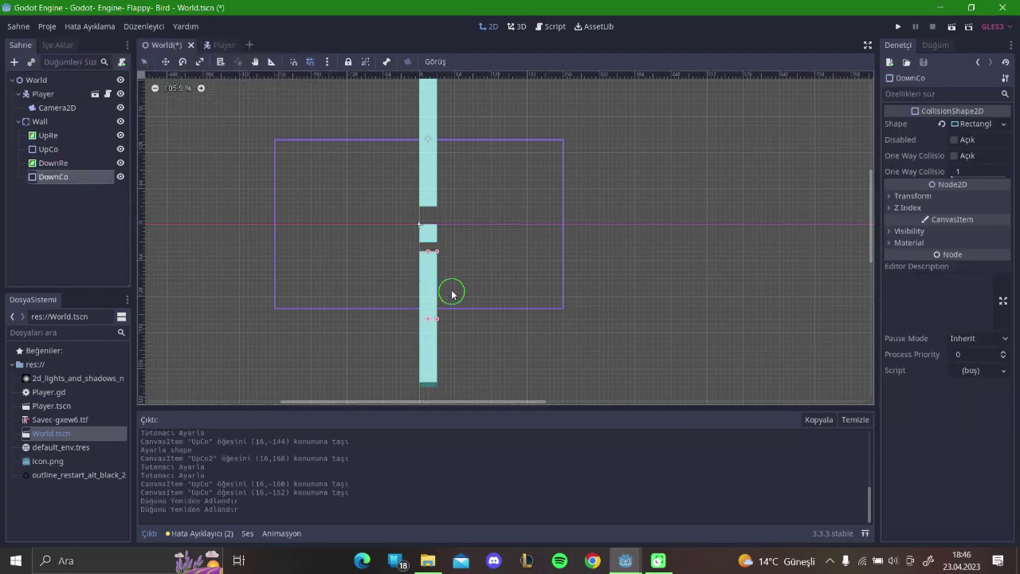
pyautogui.click(460, 248)
pyautogui.scroll(4, 458, 251)
pyautogui.scroll(4, 431, 208)
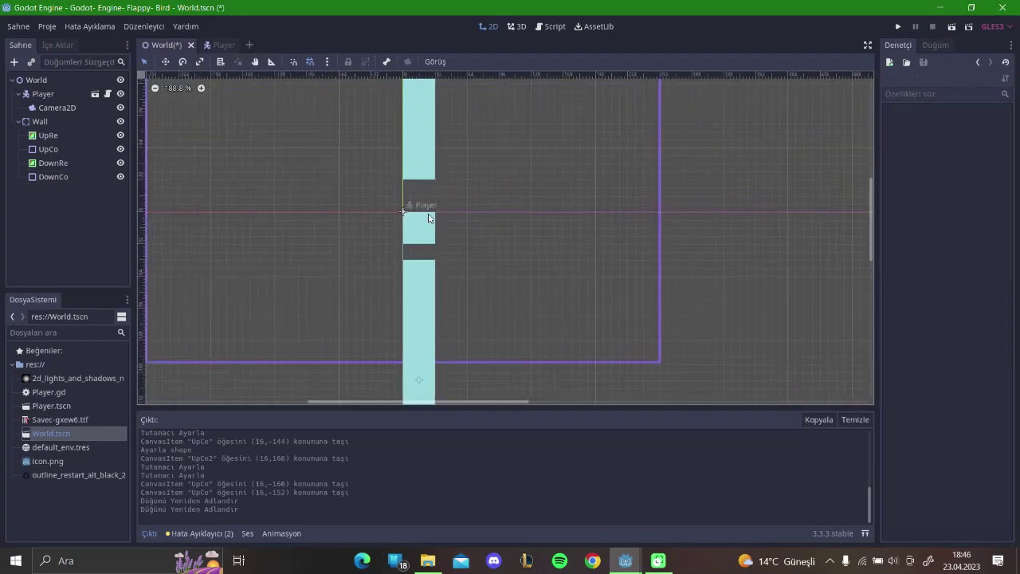
pyautogui.scroll(-1, 430, 267)
pyautogui.moveTo(453, 241); pyautogui.dragTo(458, 274, button='middle')
pyautogui.scroll(-1, 458, 274)
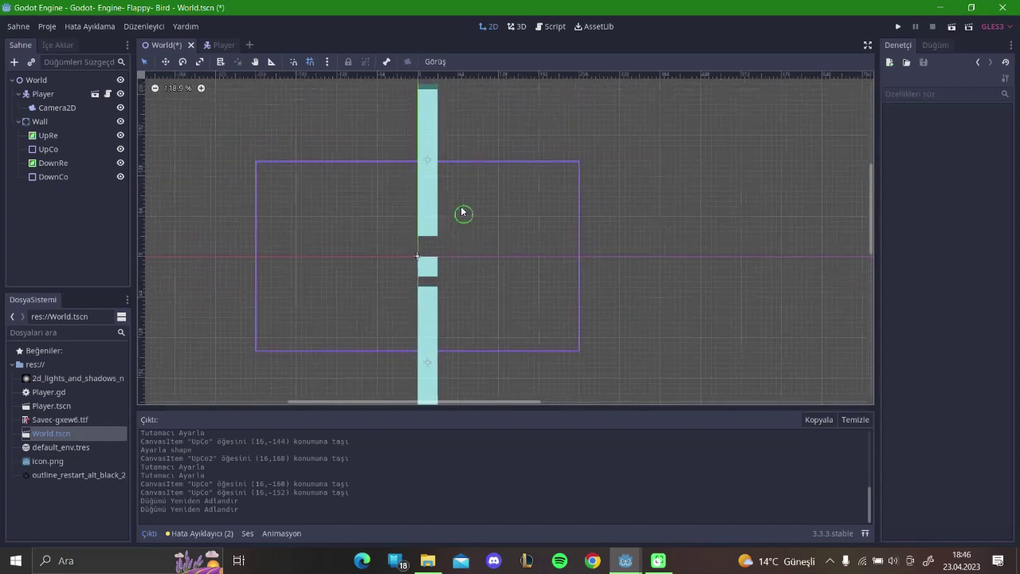
pyautogui.moveTo(464, 216); pyautogui.dragTo(452, 196, button='middle')
# Cancel the Add Child Node dialog for Wall and save World.tscn with Ctrl+S
pyautogui.rightClick(59, 122)
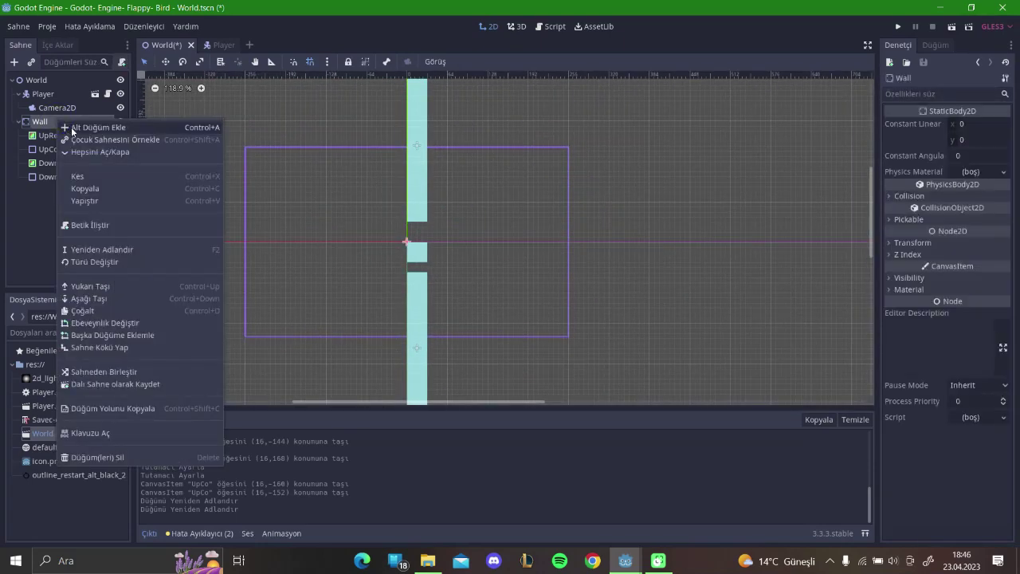
pyautogui.click(71, 127)
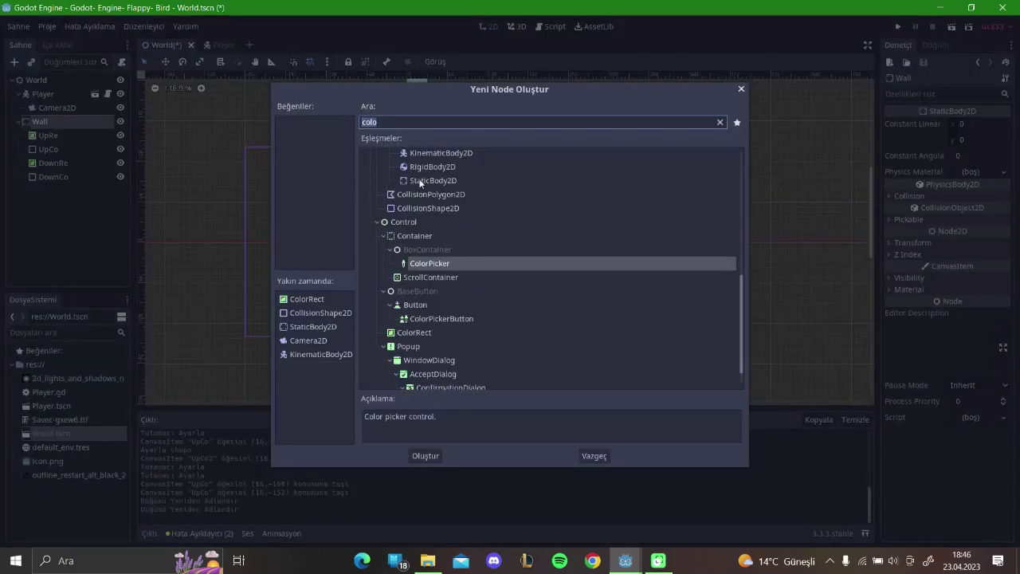
pyautogui.click(445, 207)
pyautogui.click(583, 455)
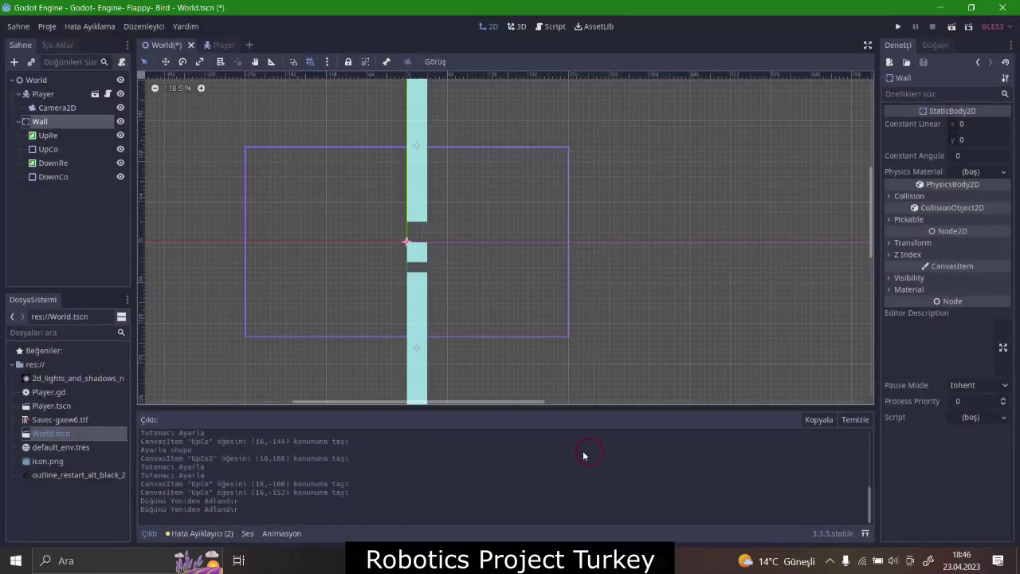
pyautogui.hotkey('ctrl', 's')
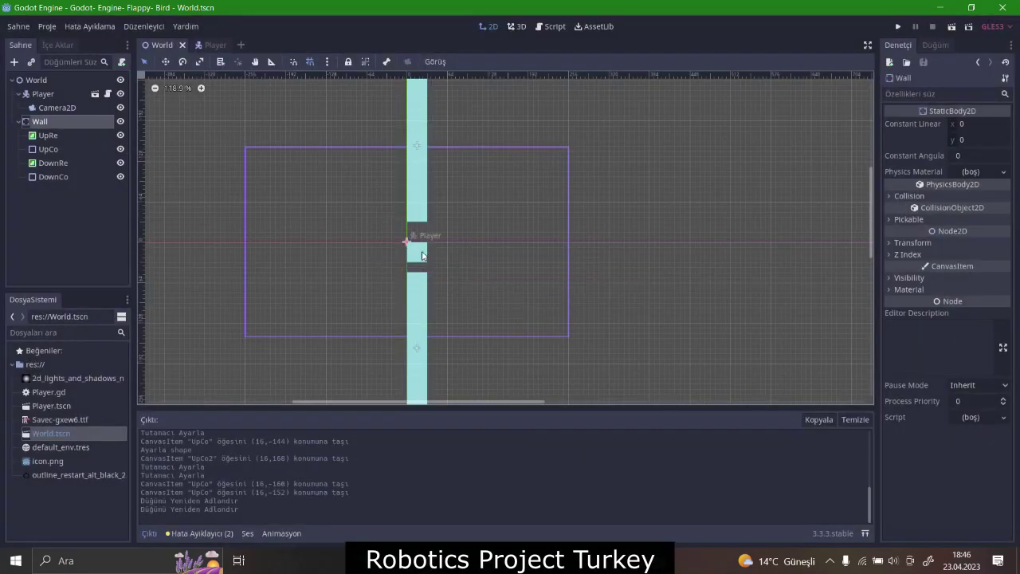
# Select the Wall node and bring up its context menu
pyautogui.click(423, 255)
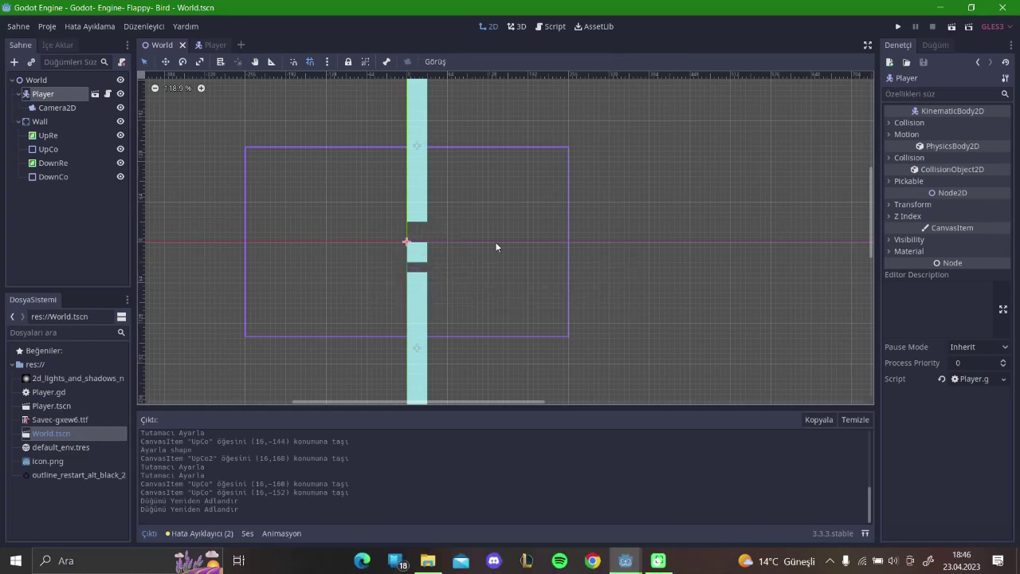
pyautogui.moveTo(515, 242); pyautogui.dragTo(526, 224, button='middle')
pyautogui.click(48, 122)
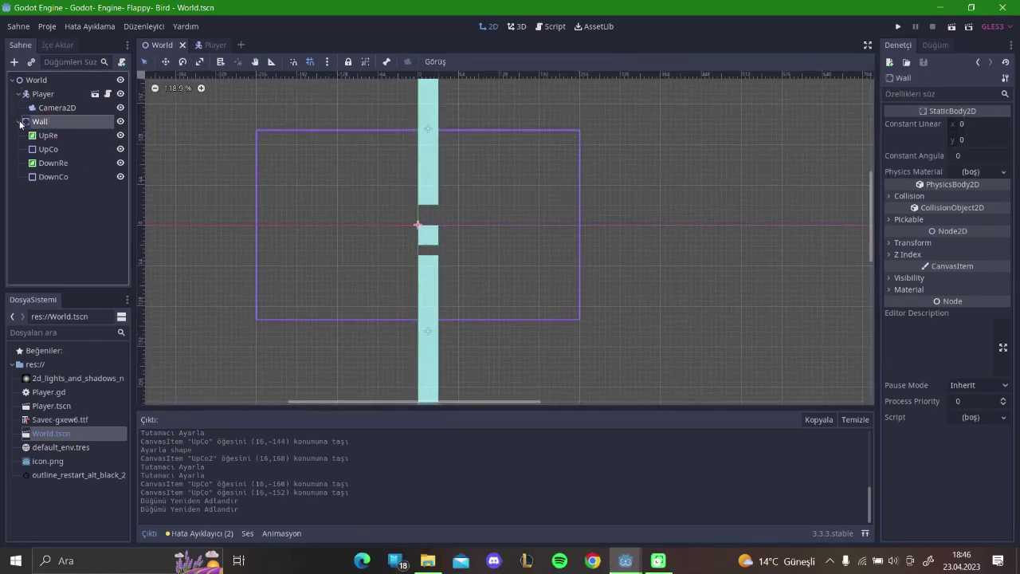
pyautogui.rightClick(44, 124)
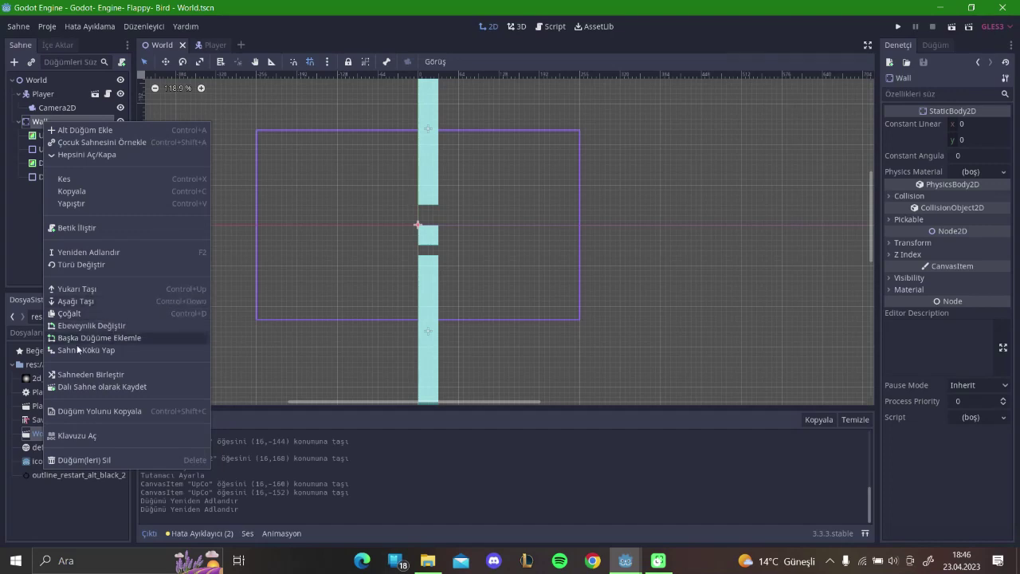
# Save the Wall branch as its own scene, Wall.tscn
pyautogui.click(90, 384)
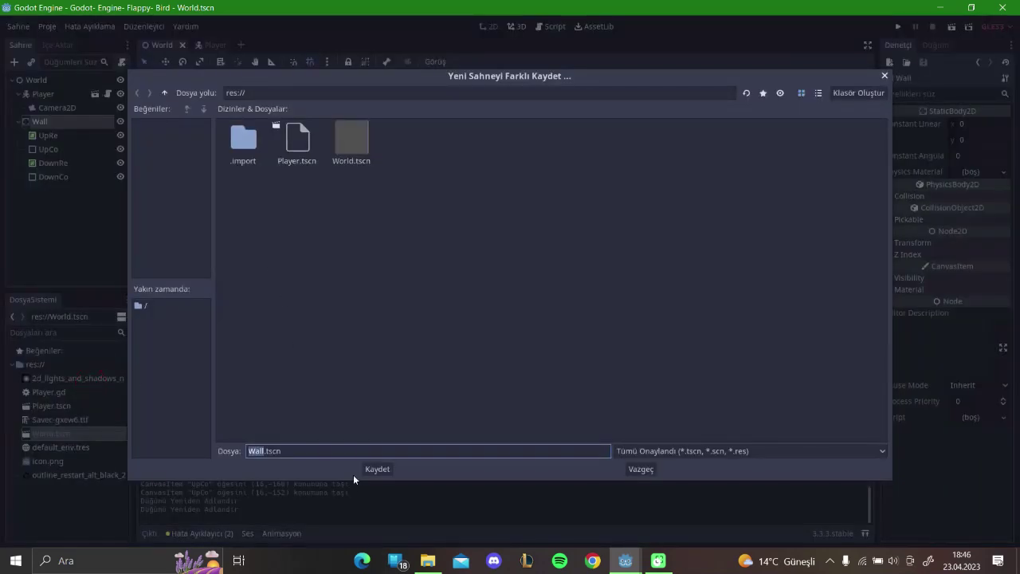
pyautogui.click(367, 470)
pyautogui.scroll(-1, 494, 271)
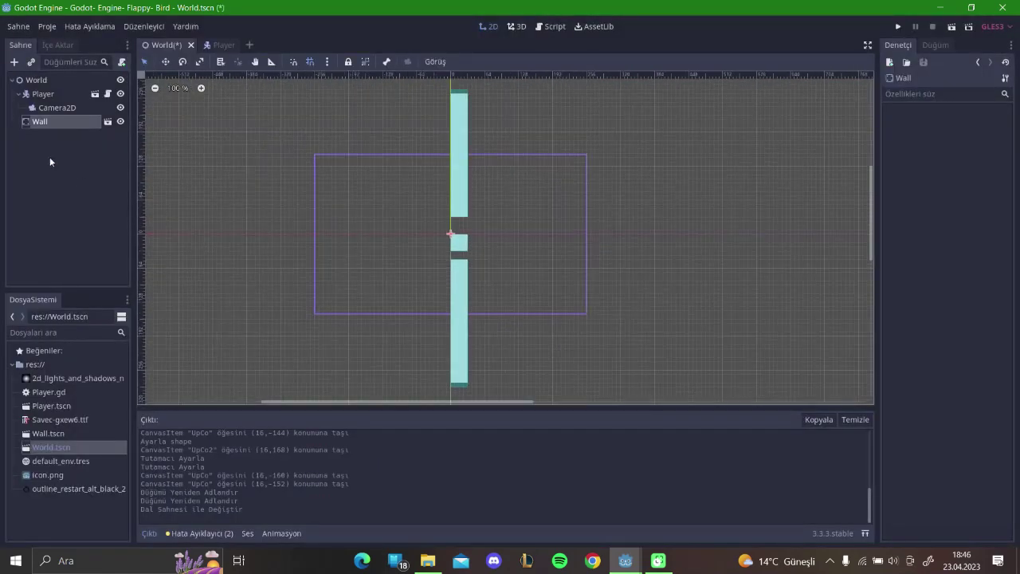
# Duplicate Wall three times into Wall2–Wall4 and move Wall4 right to (256, -8)
pyautogui.rightClick(48, 121)
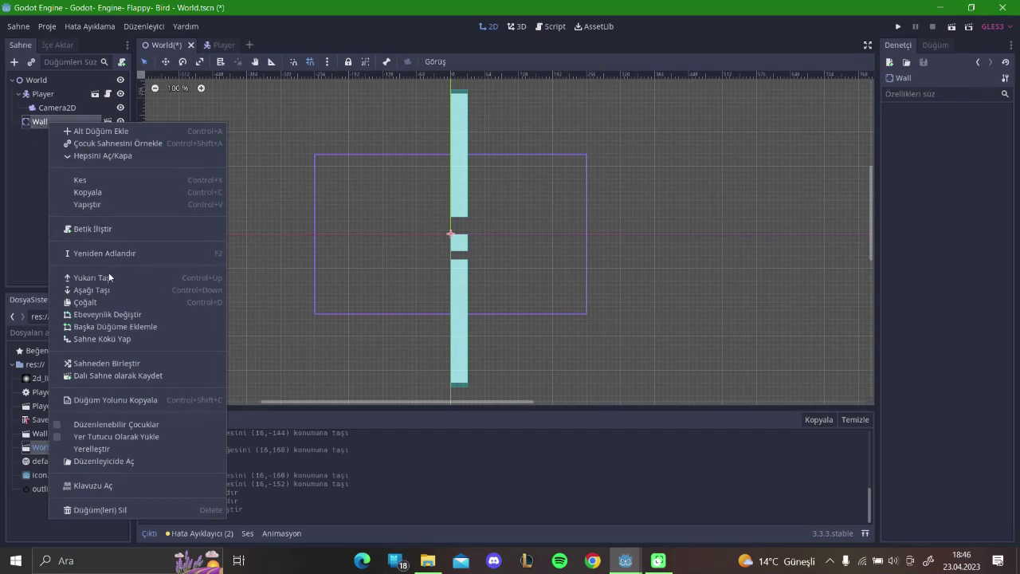
pyautogui.click(85, 303)
pyautogui.rightClick(61, 137)
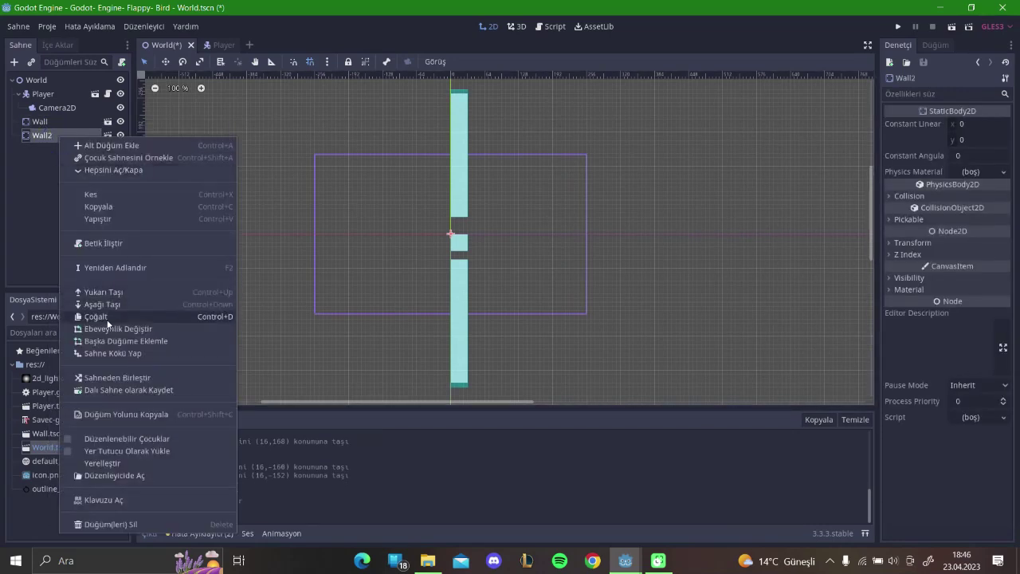
pyautogui.click(85, 315)
pyautogui.rightClick(56, 148)
pyautogui.click(113, 324)
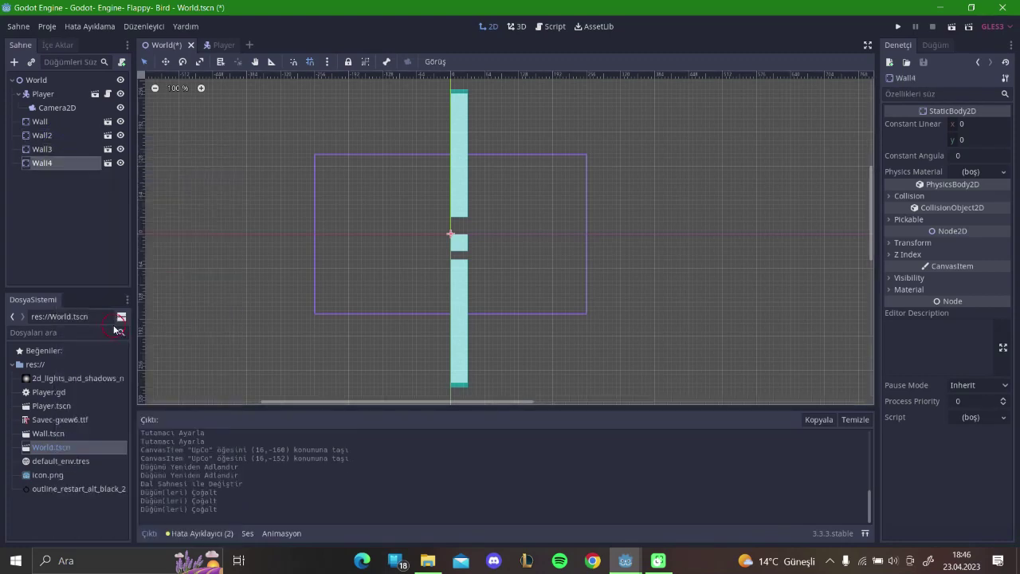
pyautogui.click(48, 143)
pyautogui.click(47, 140)
pyautogui.moveTo(461, 151); pyautogui.dragTo(597, 153)
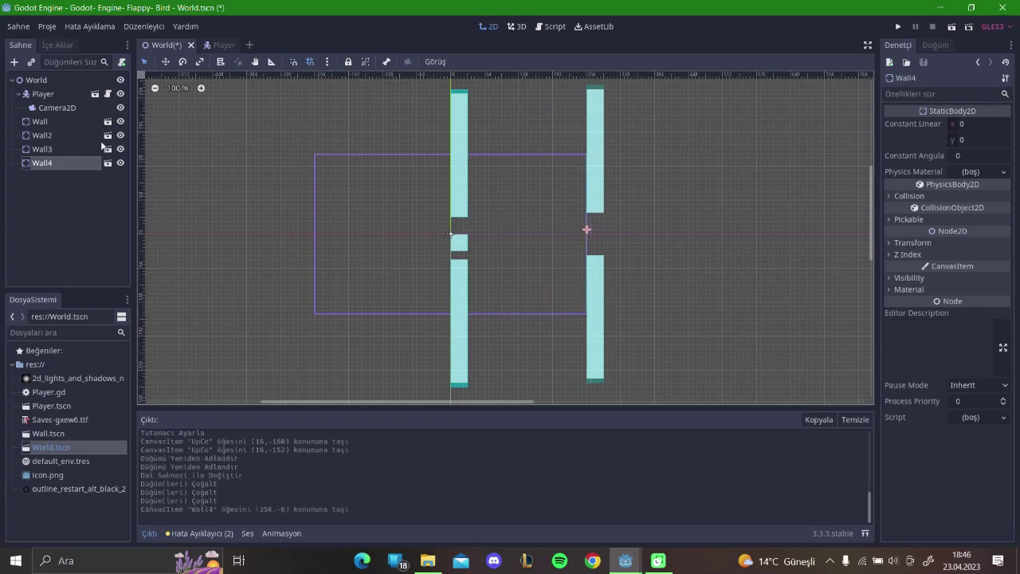
# Move Wall3 to the right and place Wall2 beside the first wall at x 96
pyautogui.click(48, 149)
pyautogui.moveTo(451, 150); pyautogui.dragTo(545, 150)
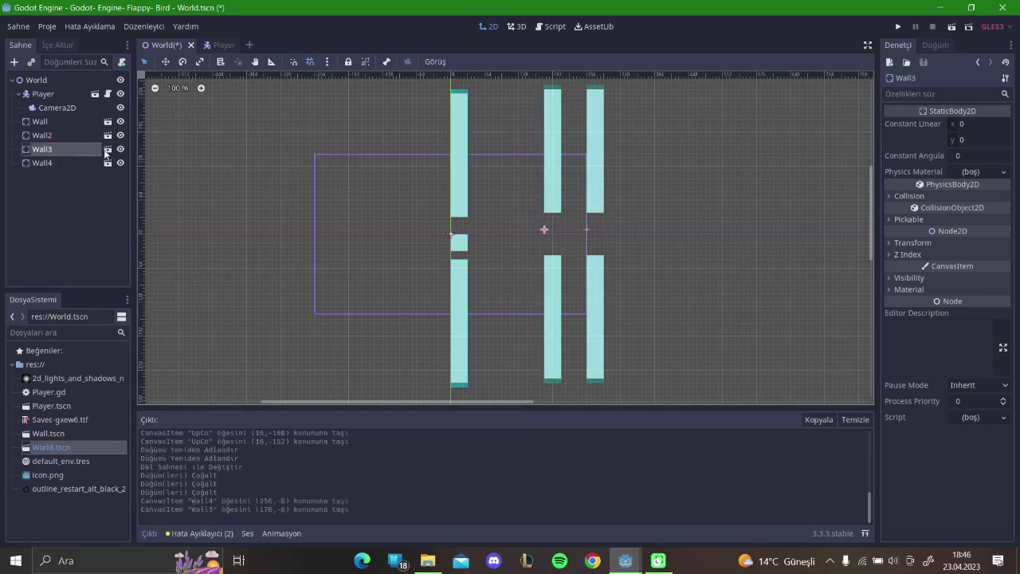
pyautogui.click(59, 137)
pyautogui.moveTo(461, 190); pyautogui.dragTo(495, 190)
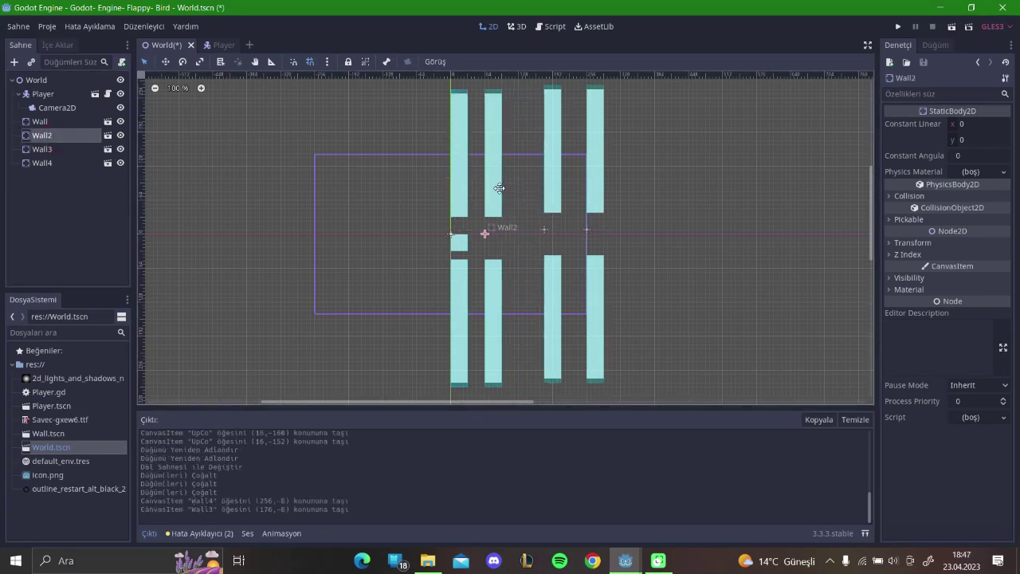
pyautogui.scroll(3, 486, 208)
pyautogui.scroll(3, 482, 184)
pyautogui.moveTo(510, 175)
pyautogui.mouseDown()
pyautogui.moveTo(548, 183)
pyautogui.moveTo(540, 176)
pyautogui.mouseUp()
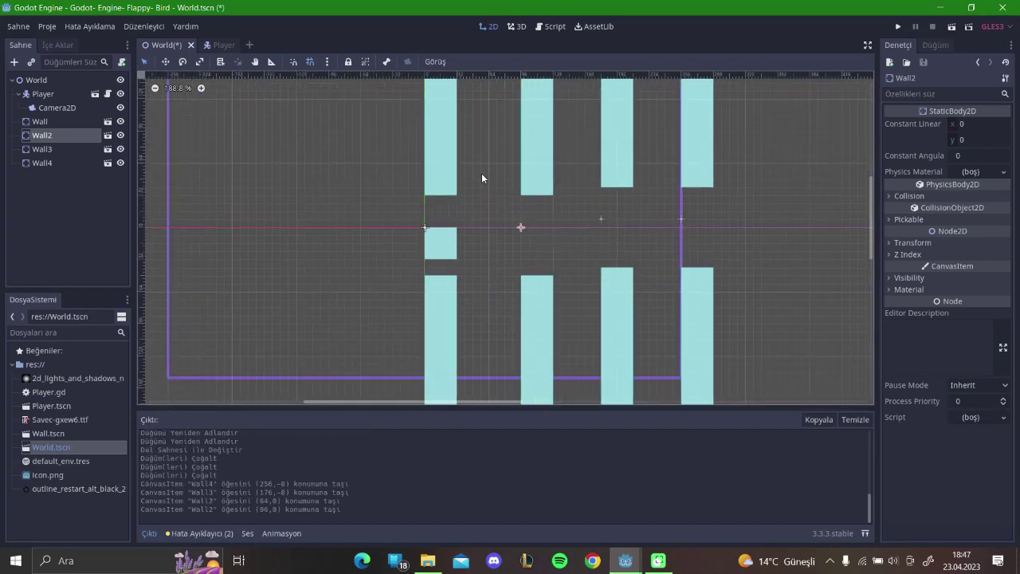
# Place Wall3 at (192, 24) with a lowered gap and move Wall4 to x 288
pyautogui.scroll(-5, 573, 194)
pyautogui.keyDown('shift'); pyautogui.hscroll(3, 570, 213); pyautogui.keyUp('shift')
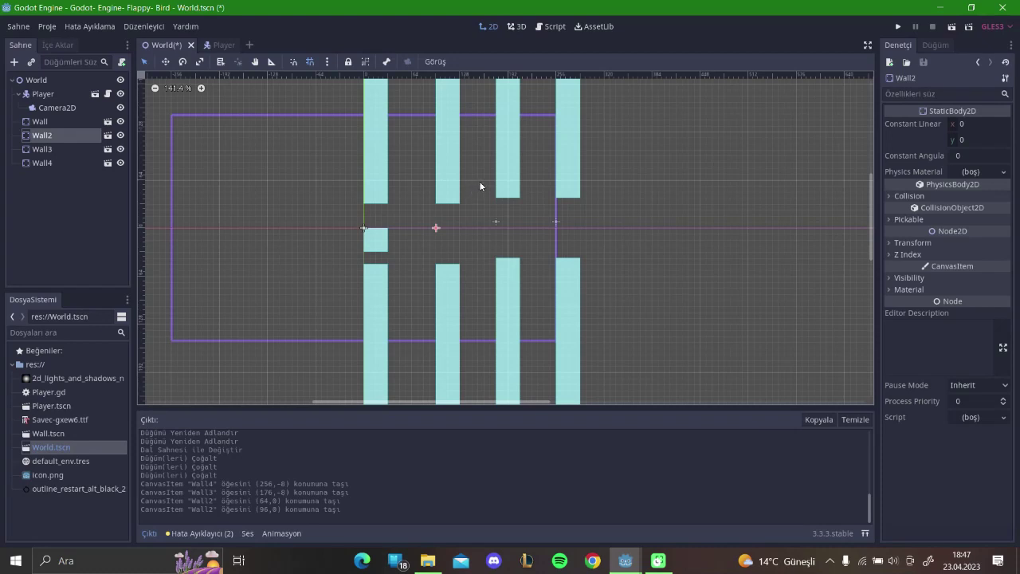
pyautogui.scroll(3, 481, 187)
pyautogui.scroll(1, 478, 188)
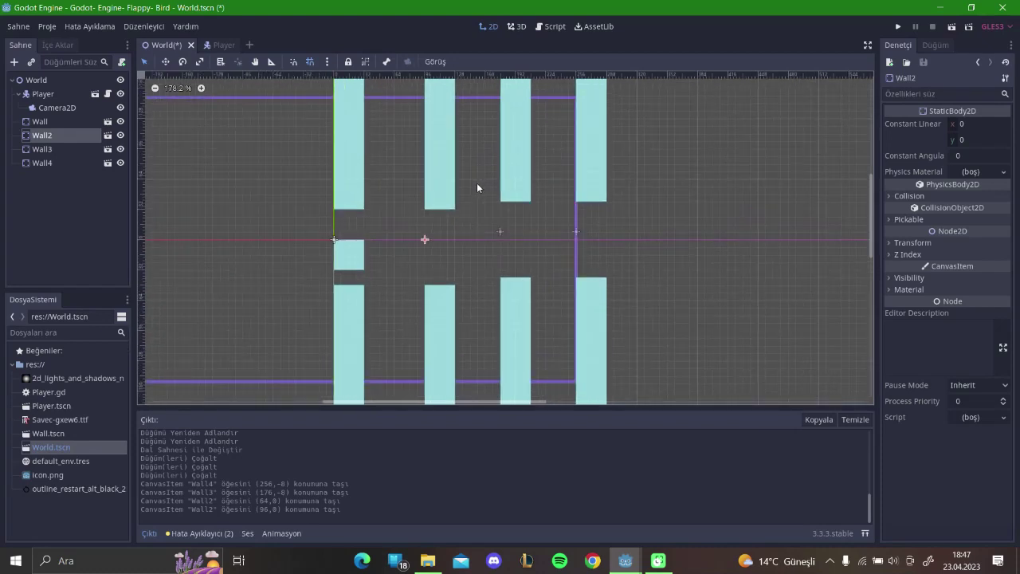
pyautogui.moveTo(504, 188); pyautogui.dragTo(517, 182)
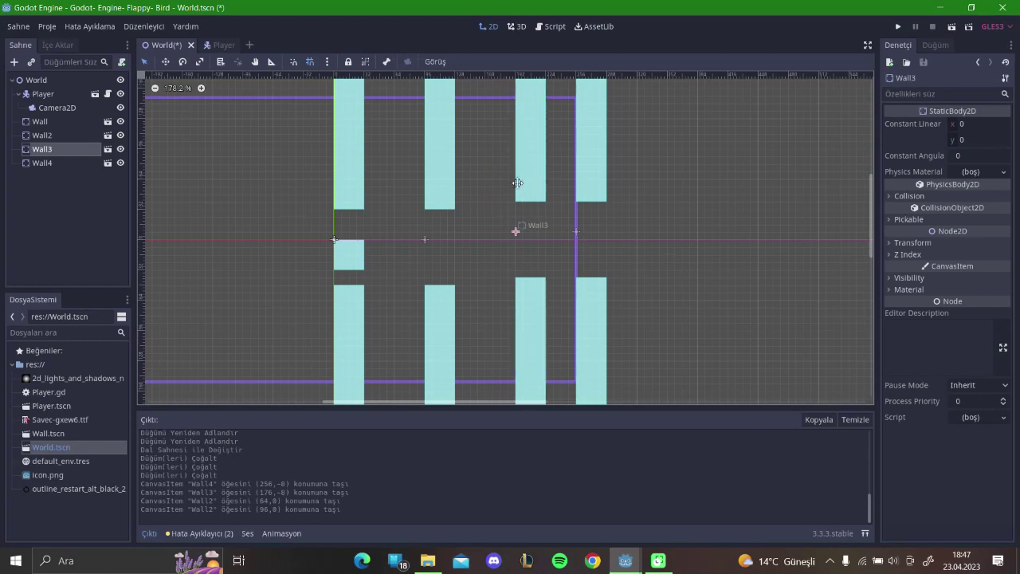
pyautogui.moveTo(522, 184); pyautogui.dragTo(522, 212)
pyautogui.scroll(-4, 562, 231)
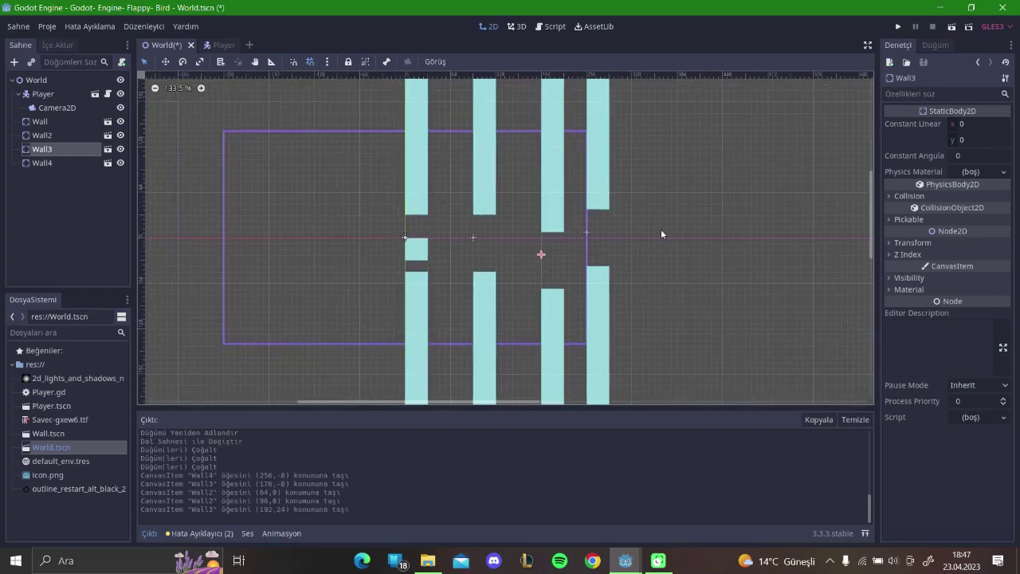
pyautogui.scroll(1, 661, 228)
pyautogui.moveTo(527, 209); pyautogui.dragTo(556, 206)
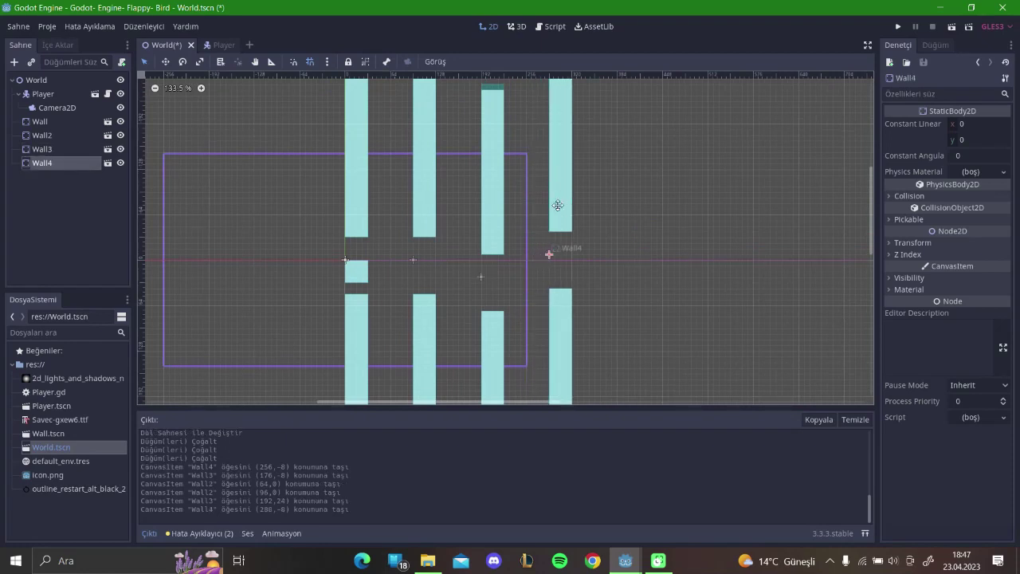
# Nudge the Player slightly upward, then clear the selection
pyautogui.moveTo(365, 275); pyautogui.dragTo(361, 268)
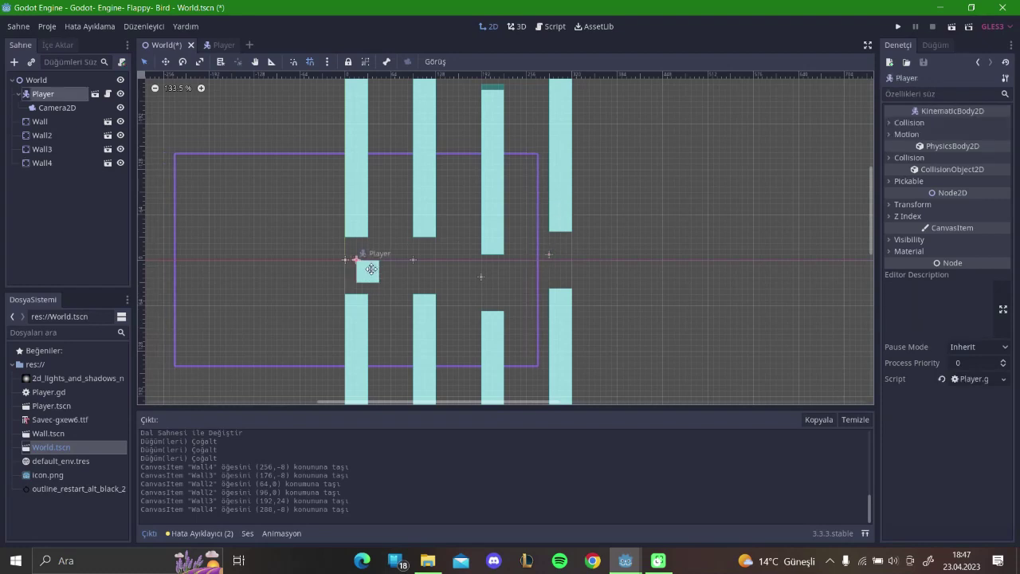
pyautogui.click(604, 266)
pyautogui.moveTo(604, 272); pyautogui.dragTo(624, 265, button='middle')
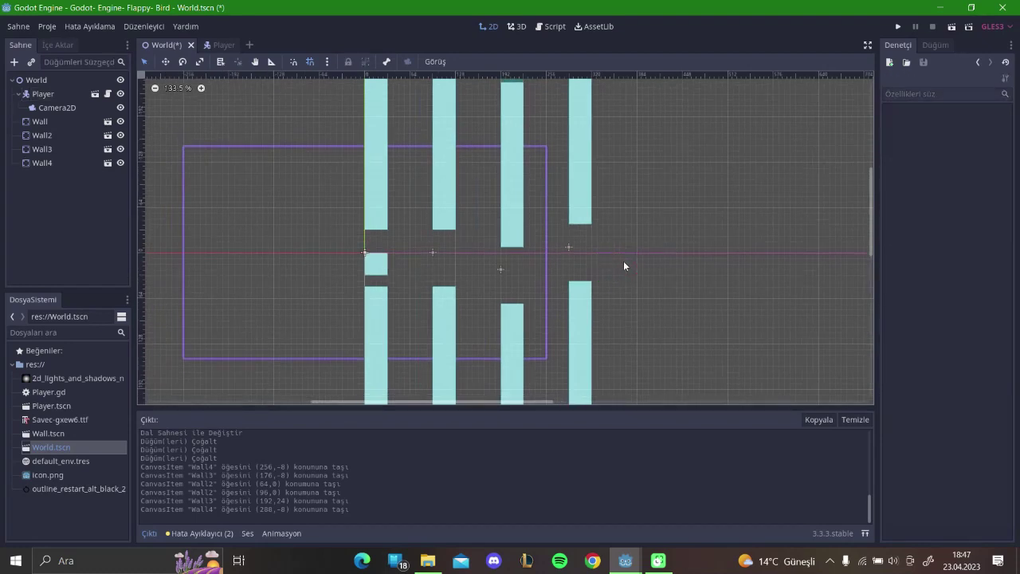